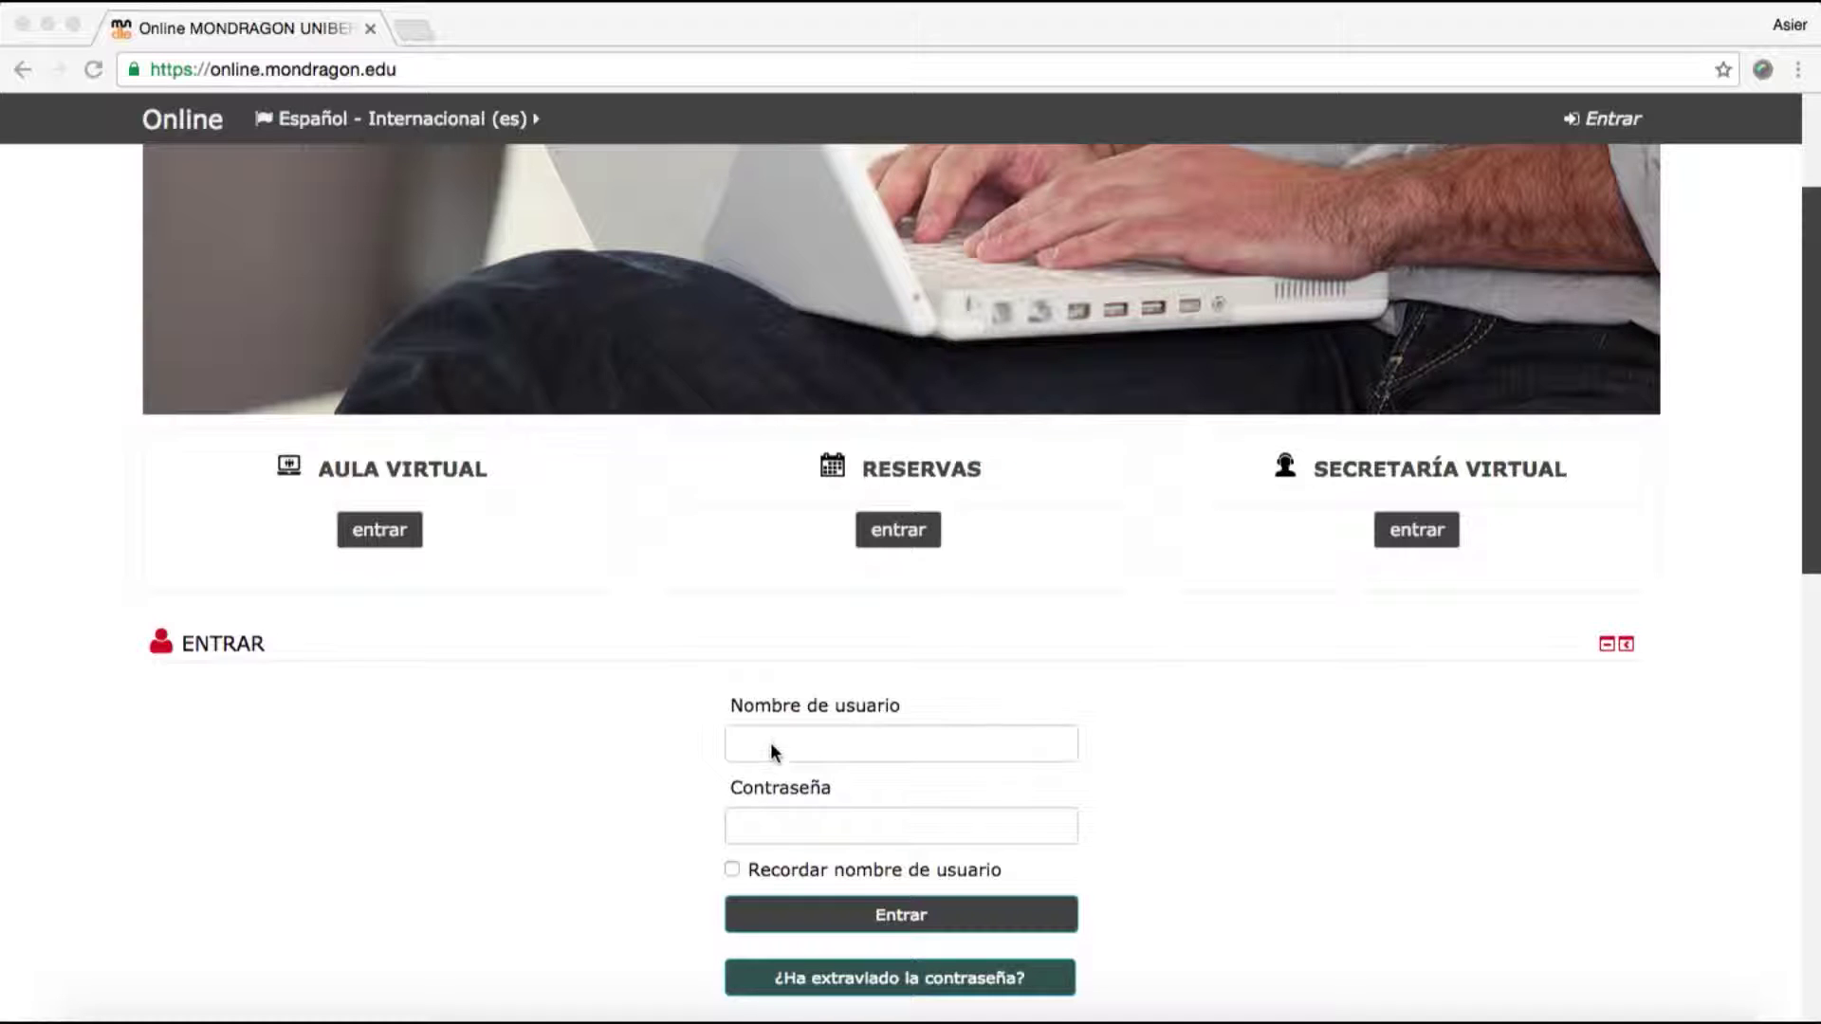
- Log in to MONDRAGON Online with the user's username and password
left_click(773, 741)
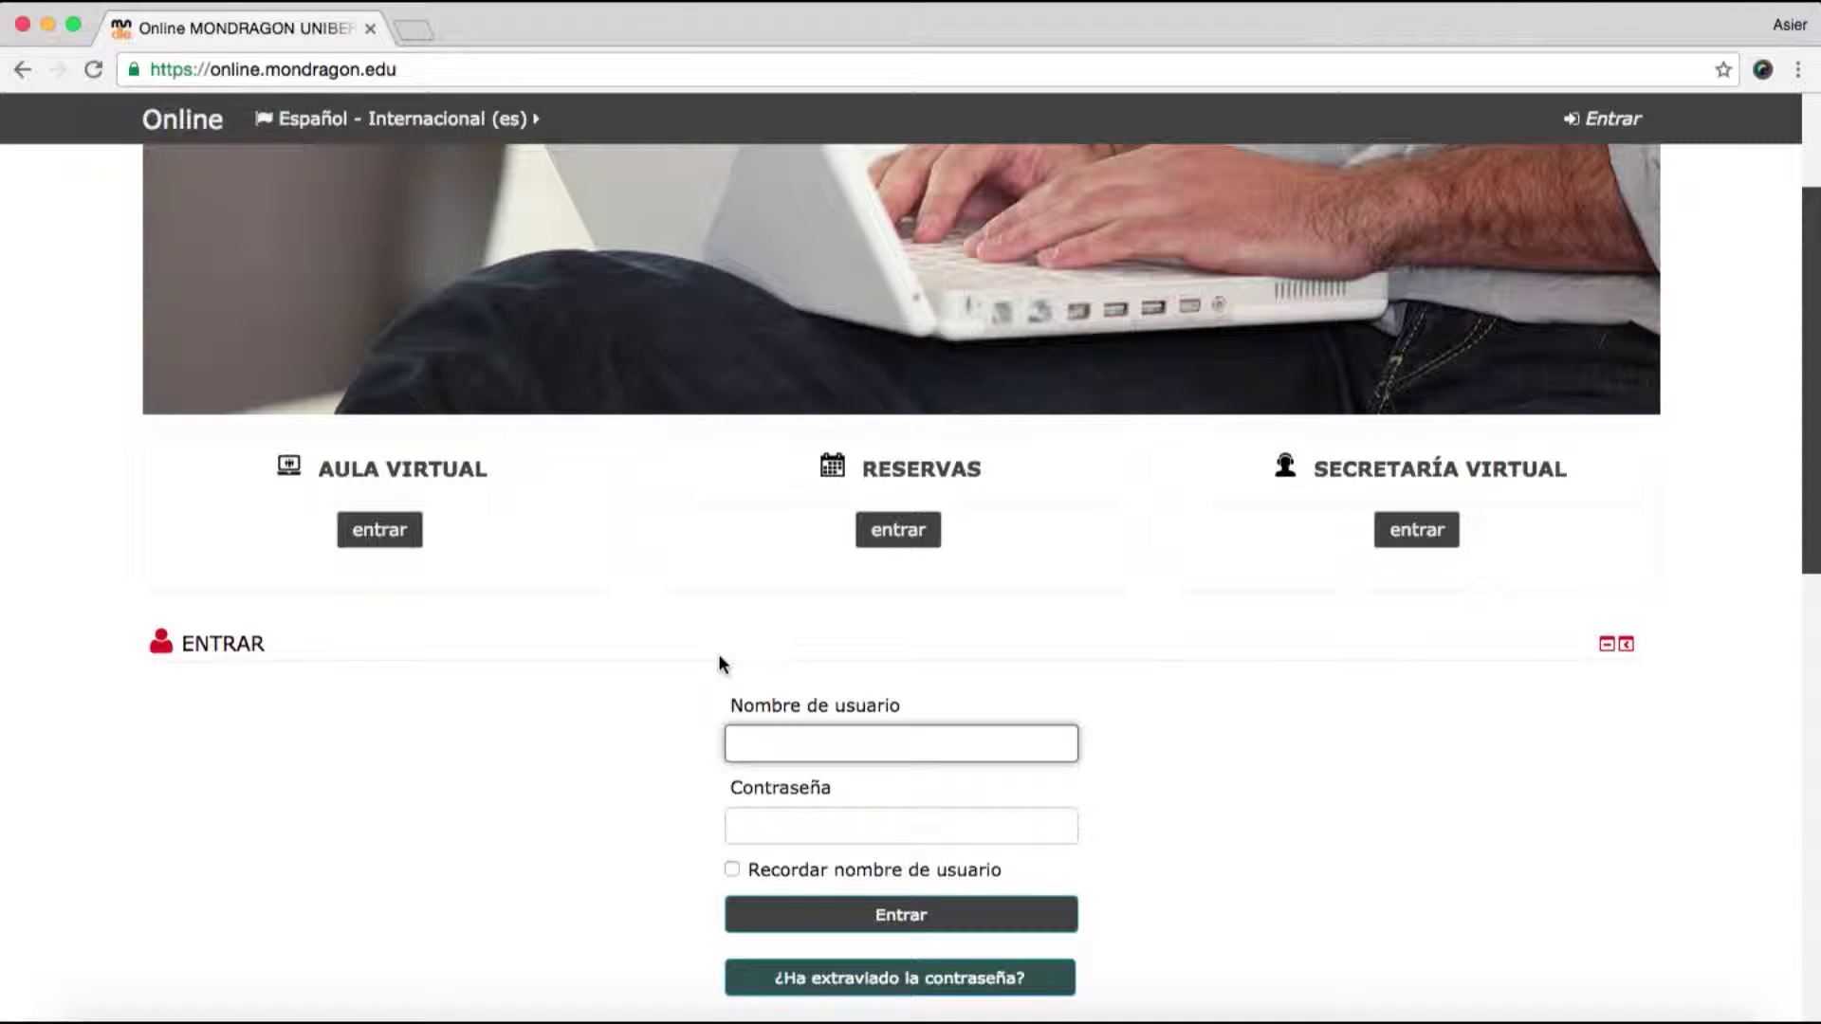
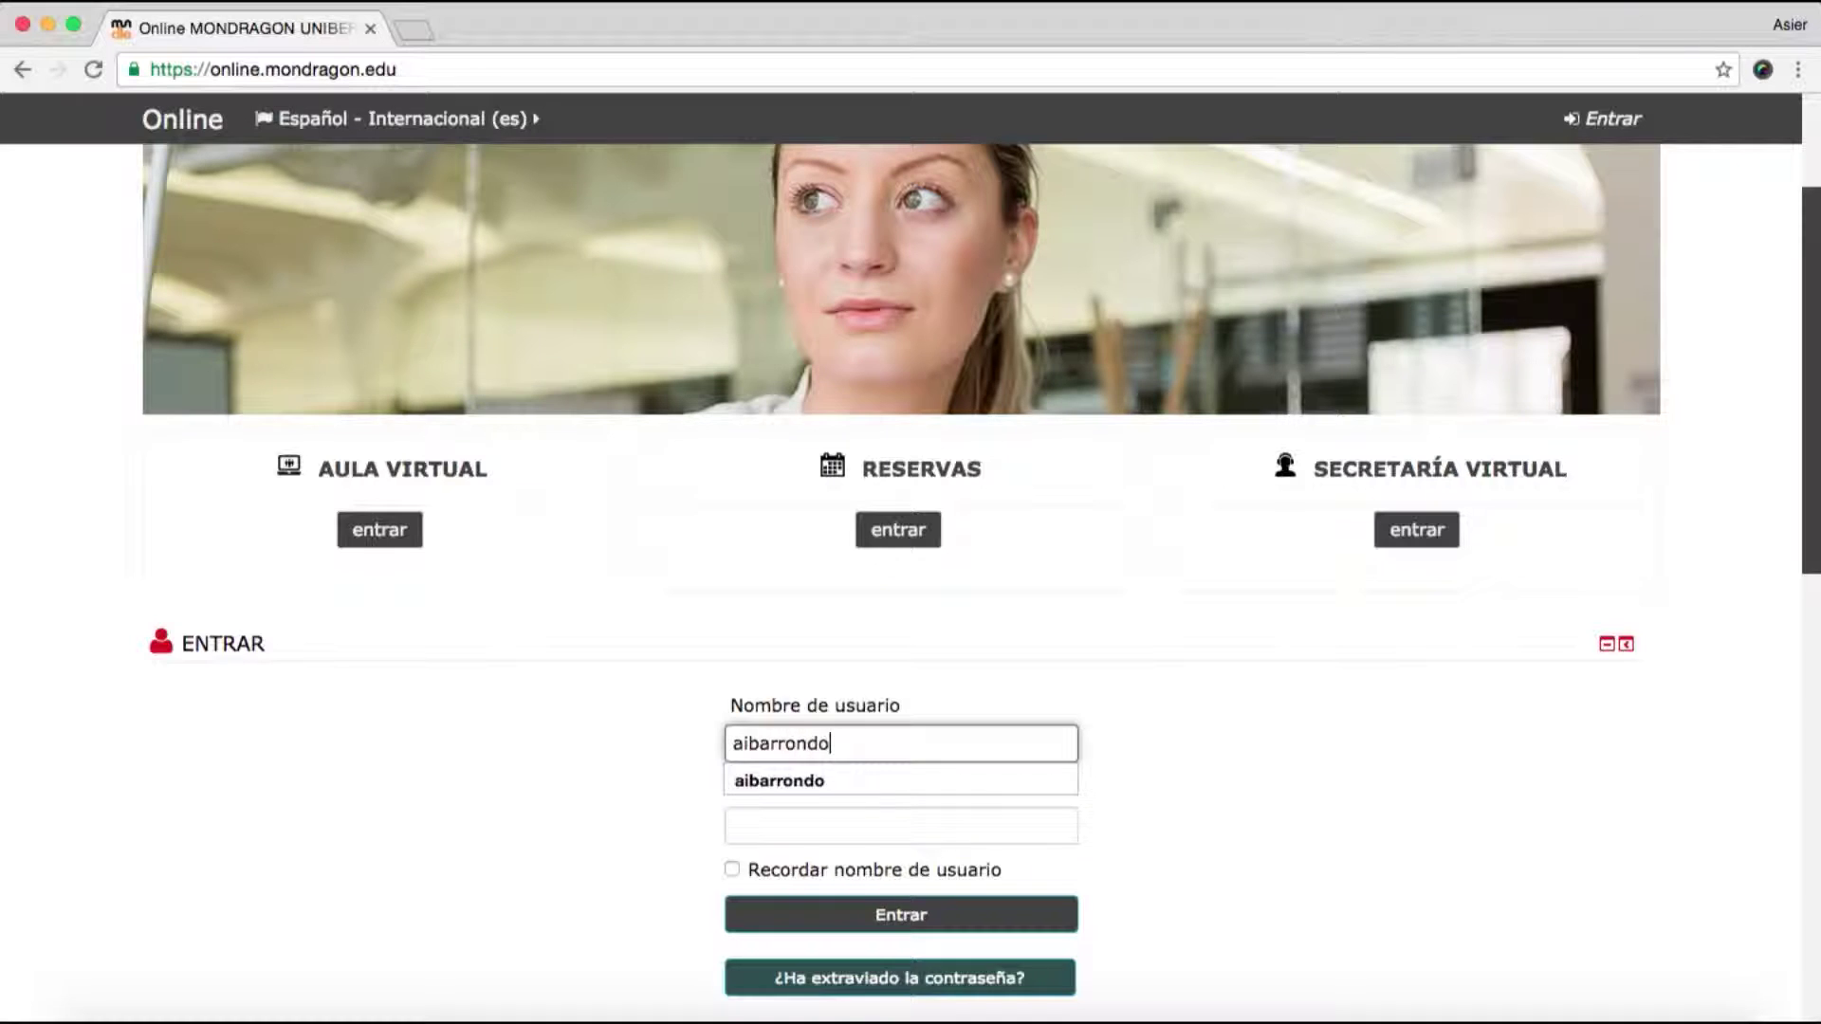
key("Tab")
type("a")
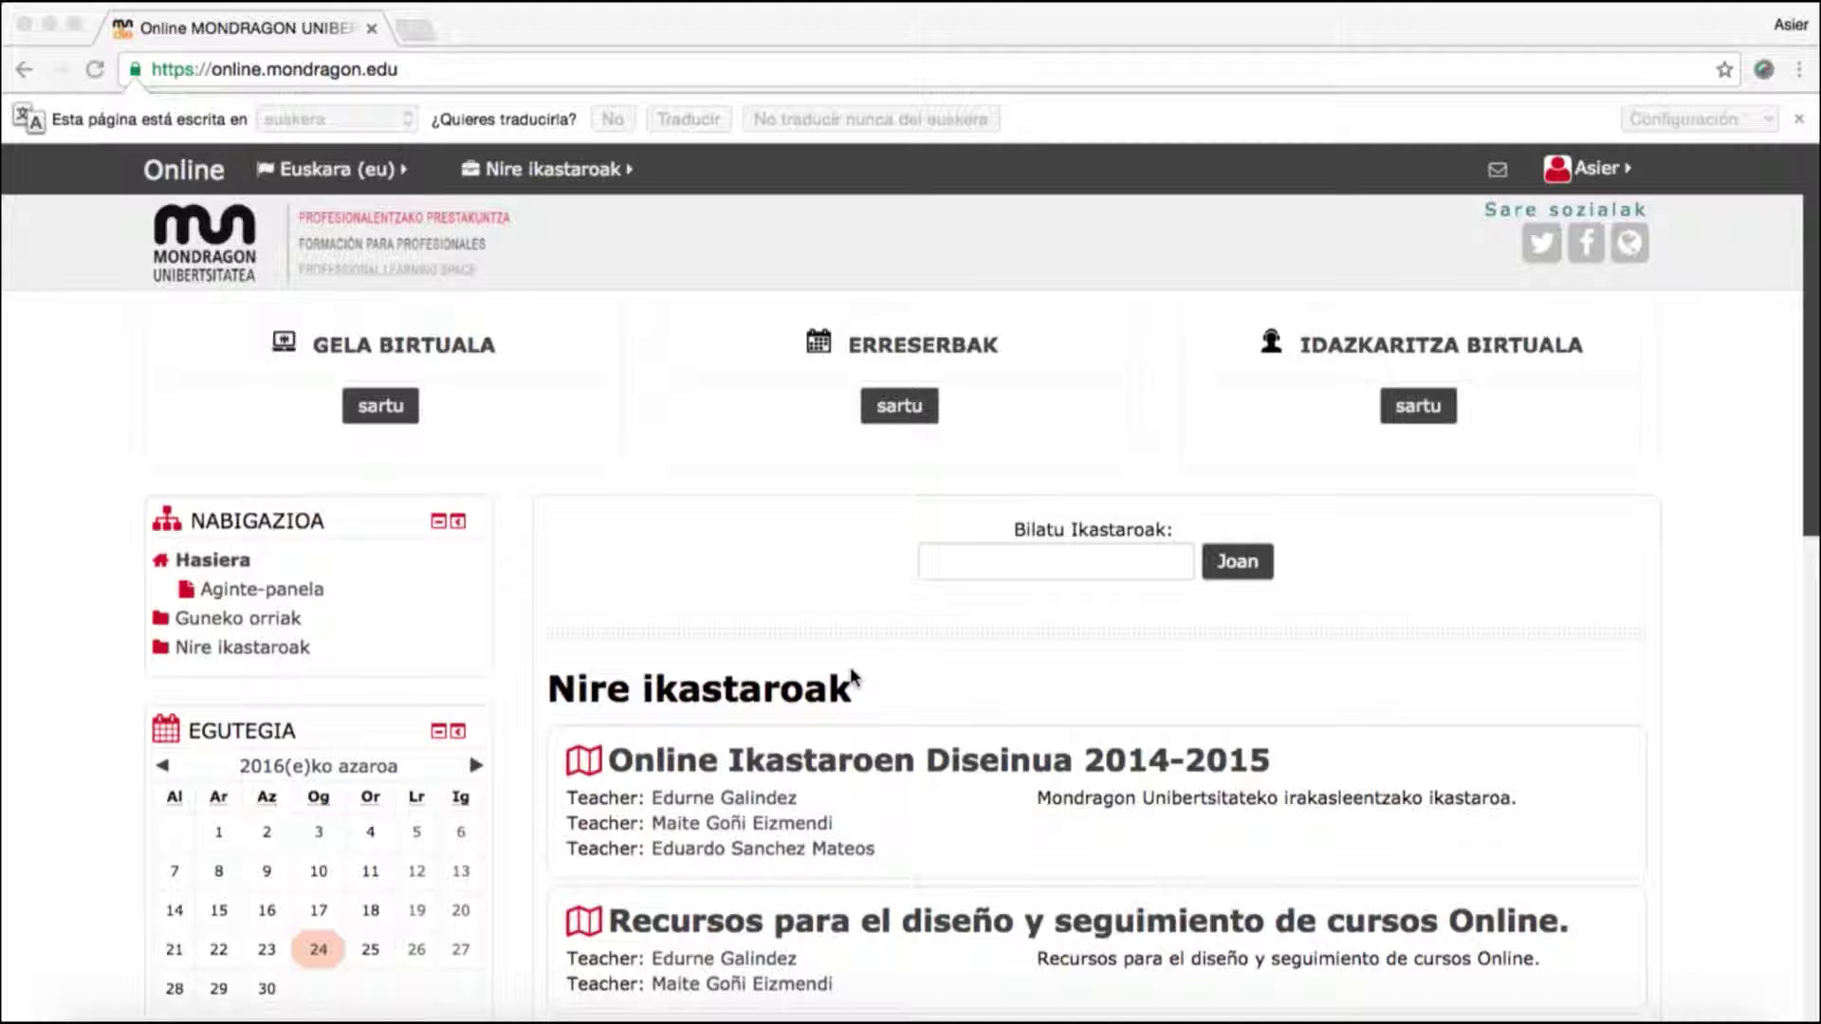
scroll(851, 675, "down", 3)
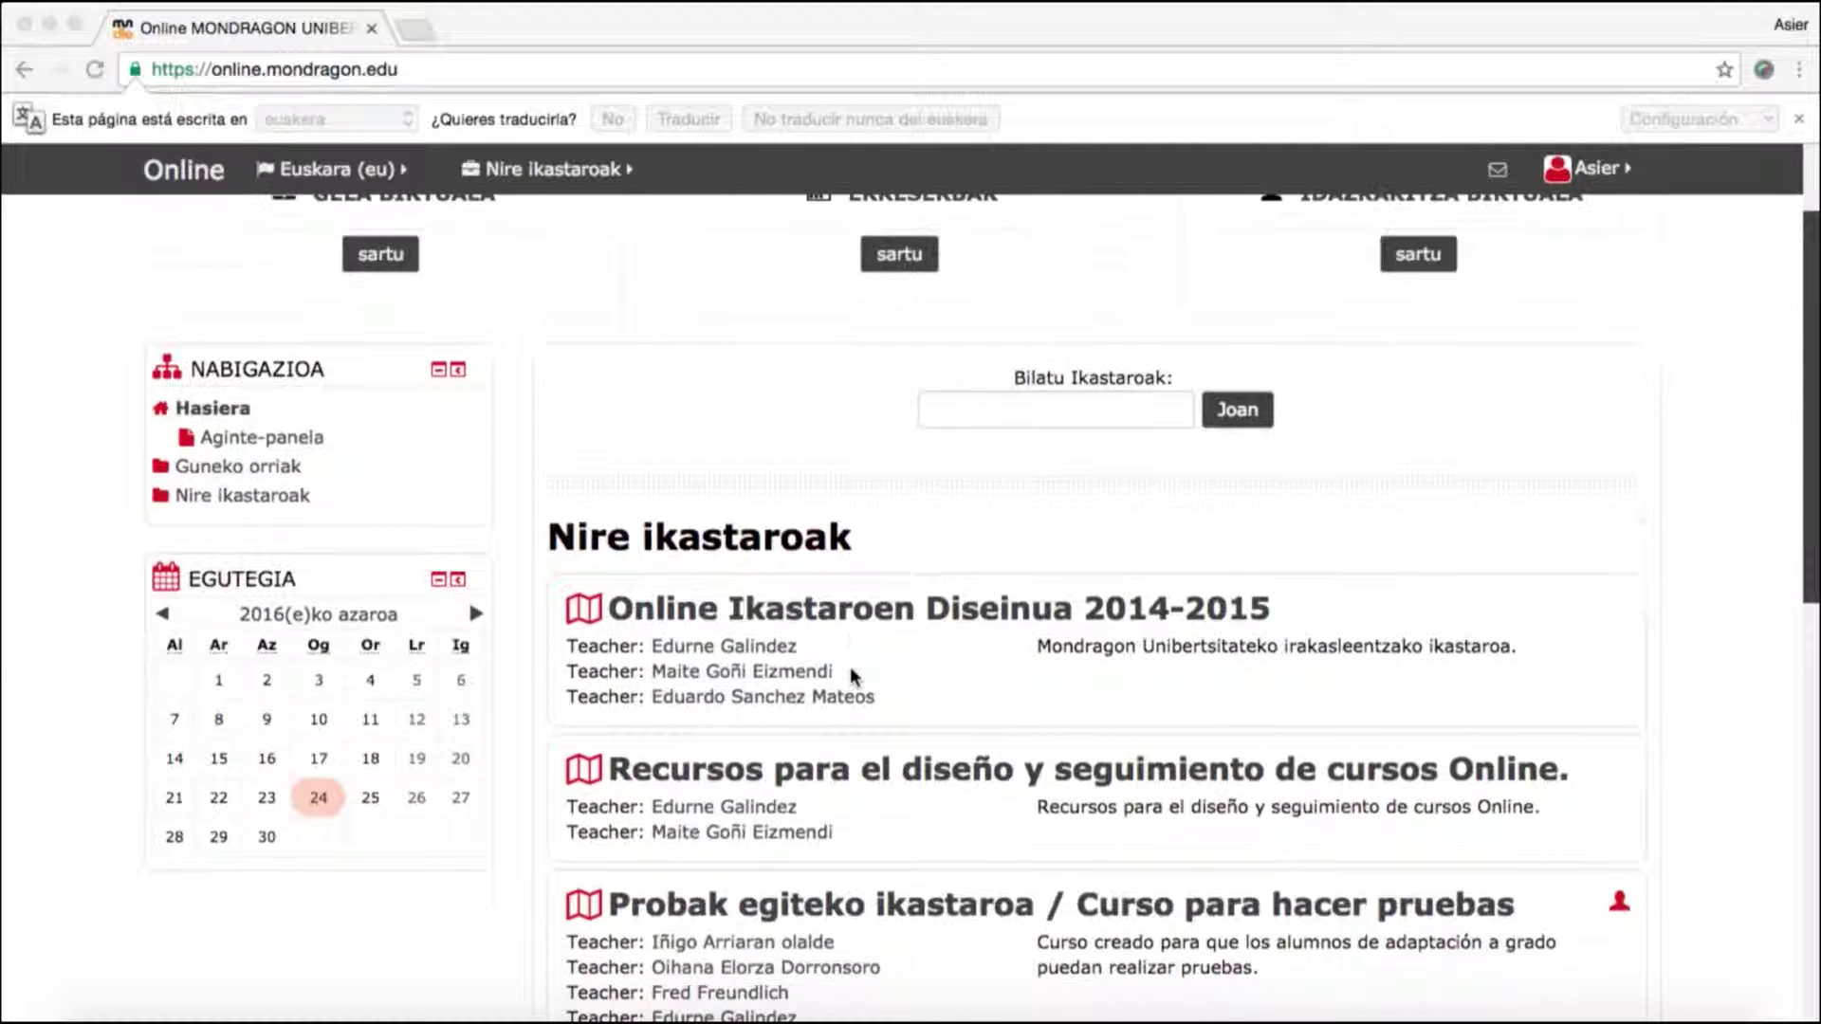
scroll(842, 679, "down", 1)
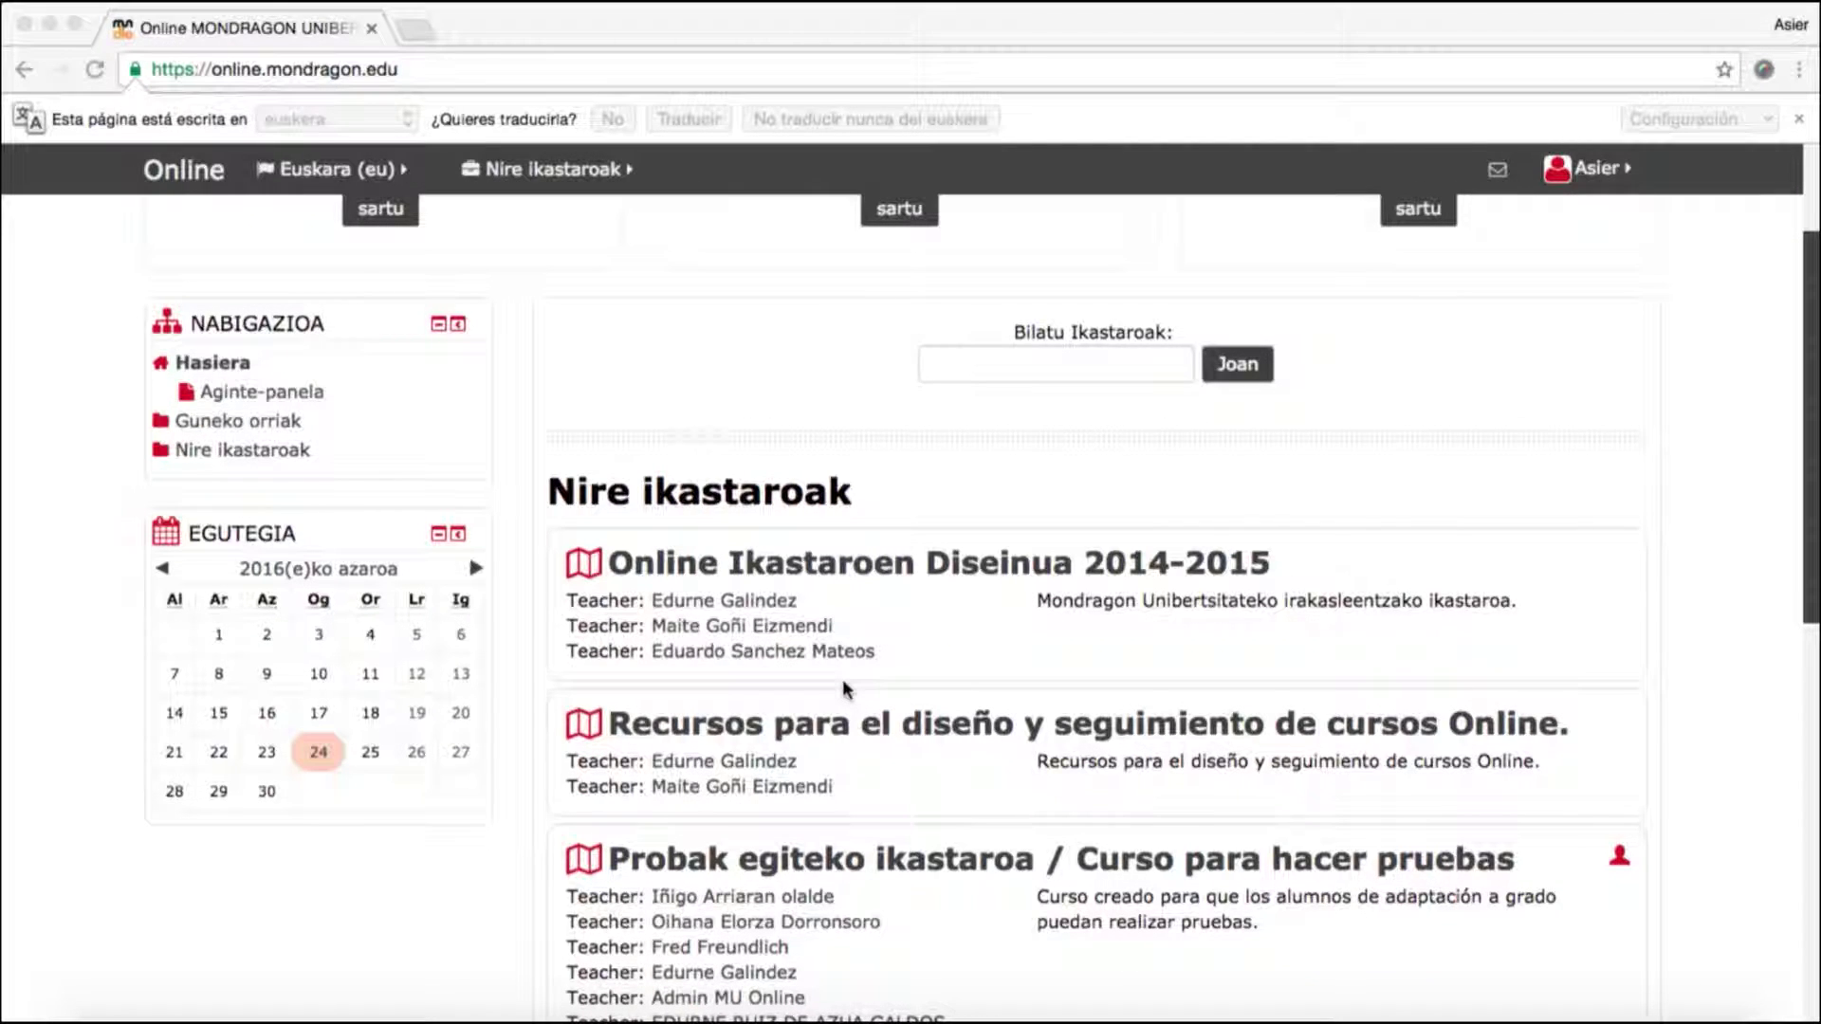
scroll(842, 679, "down", 2)
scroll(842, 679, "down", 2)
scroll(844, 685, "down", 1)
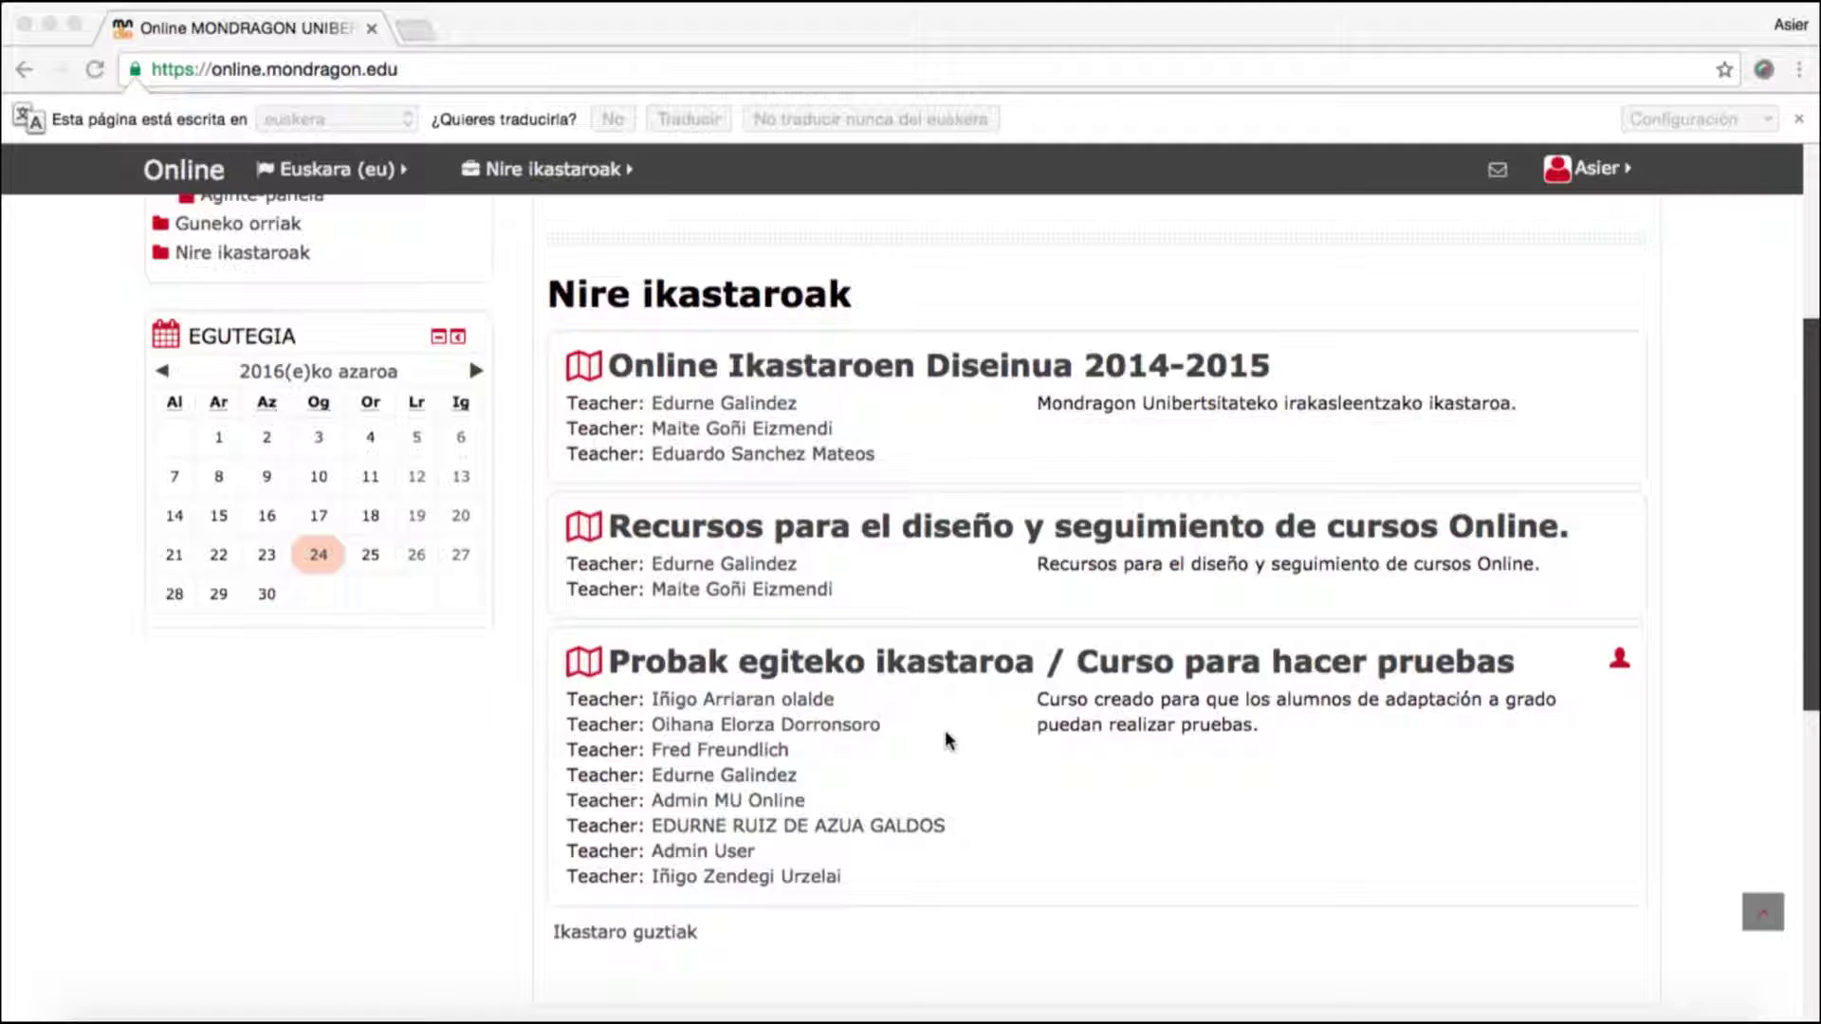
scroll(948, 739, "down", 1)
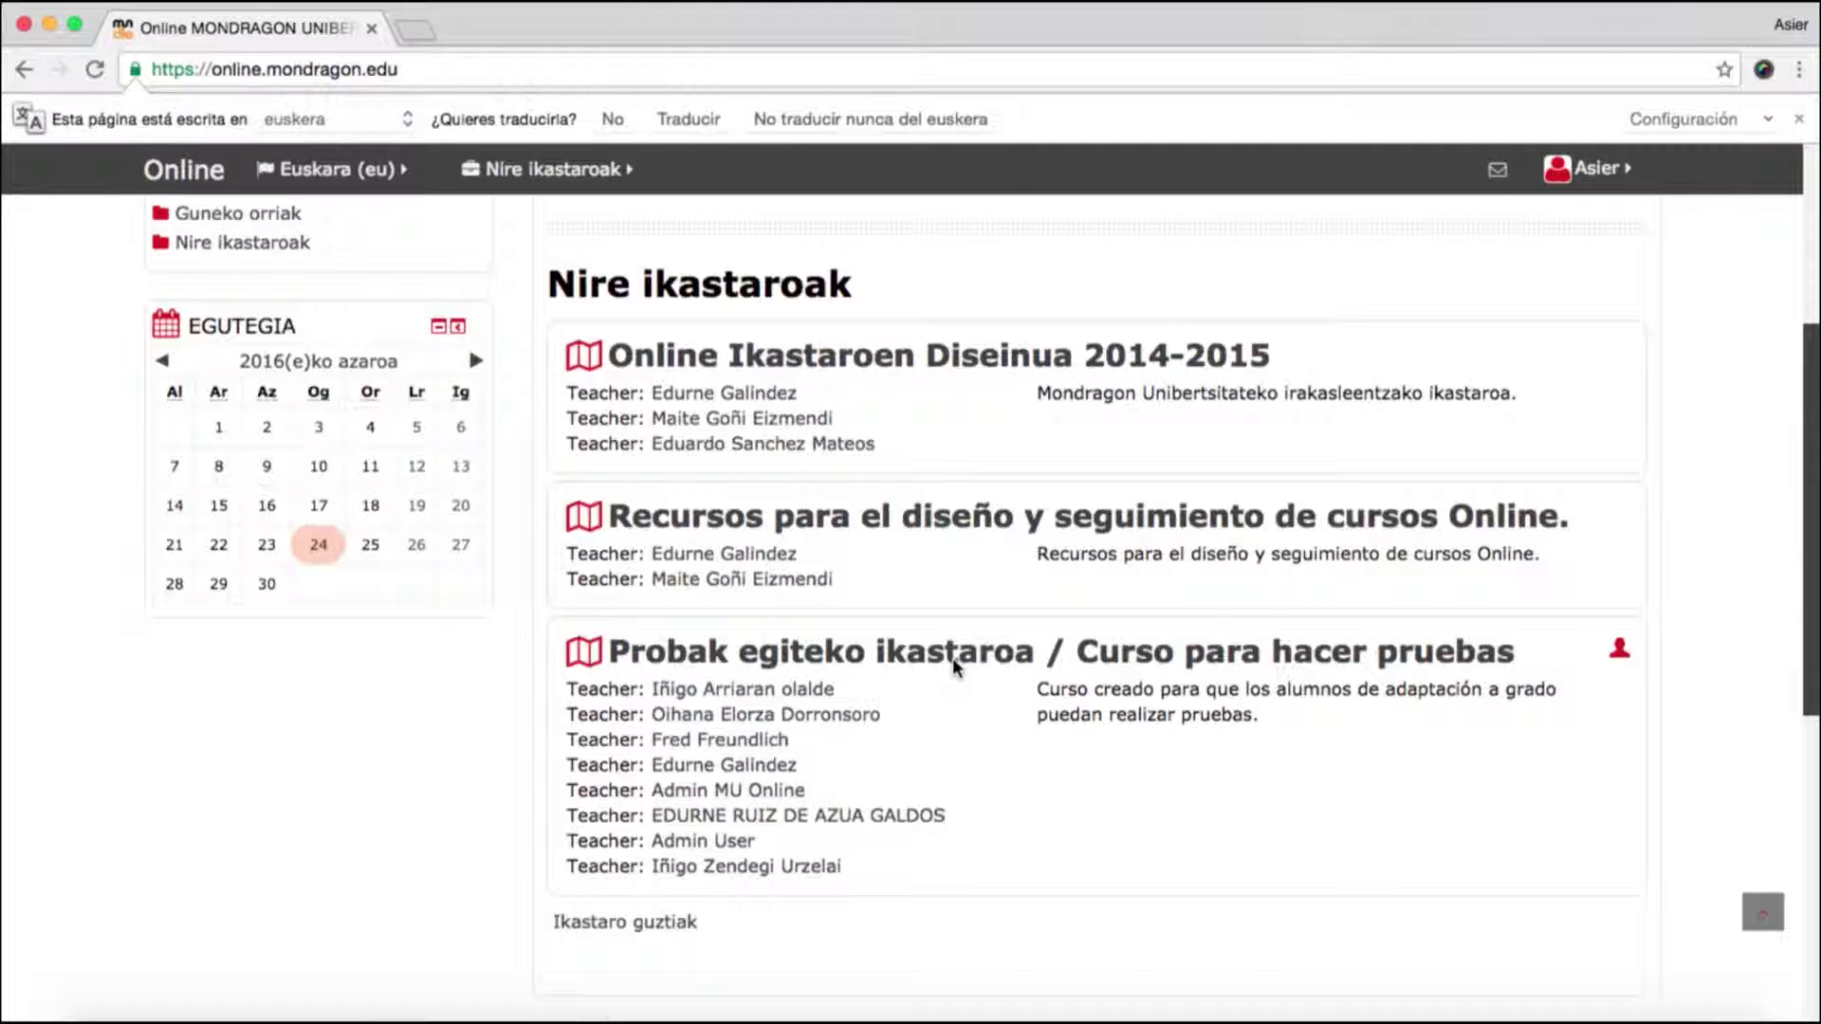
- Enter the Probak egiteko ikastaroa / Curso para hacer pruebas course and open the user account menu
left_click(955, 657)
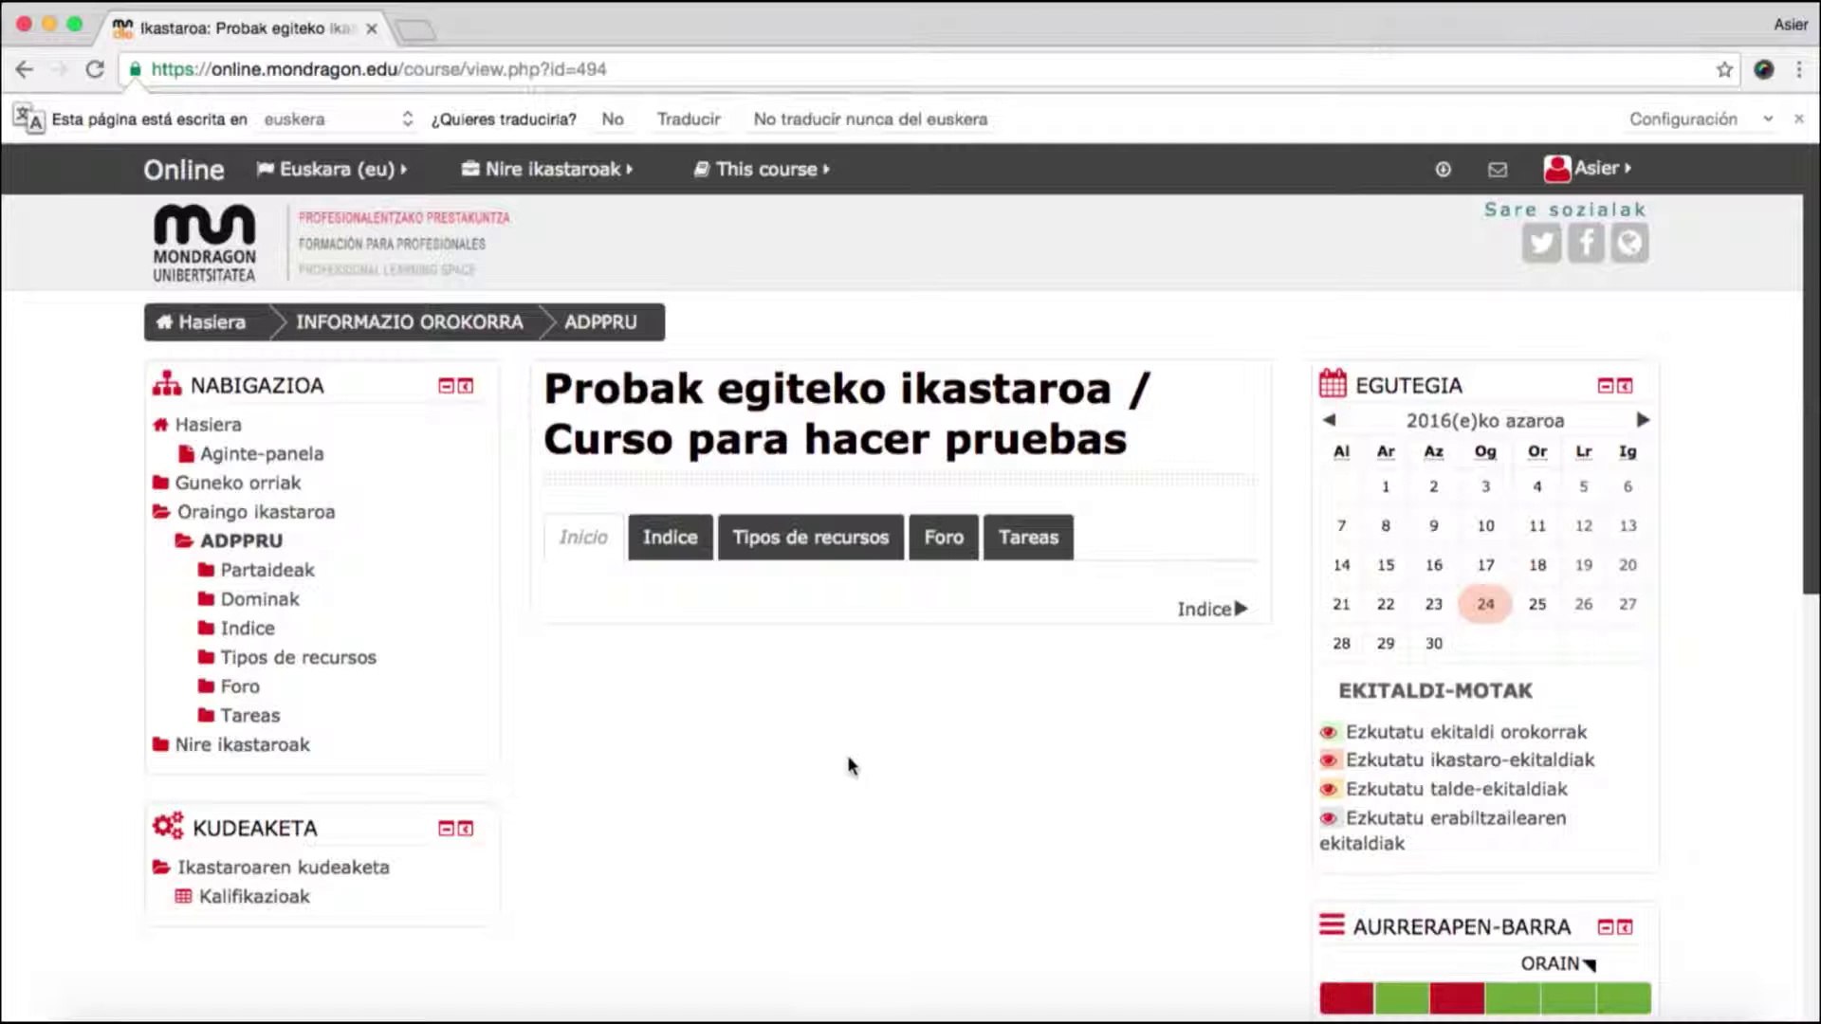
left_click(1597, 175)
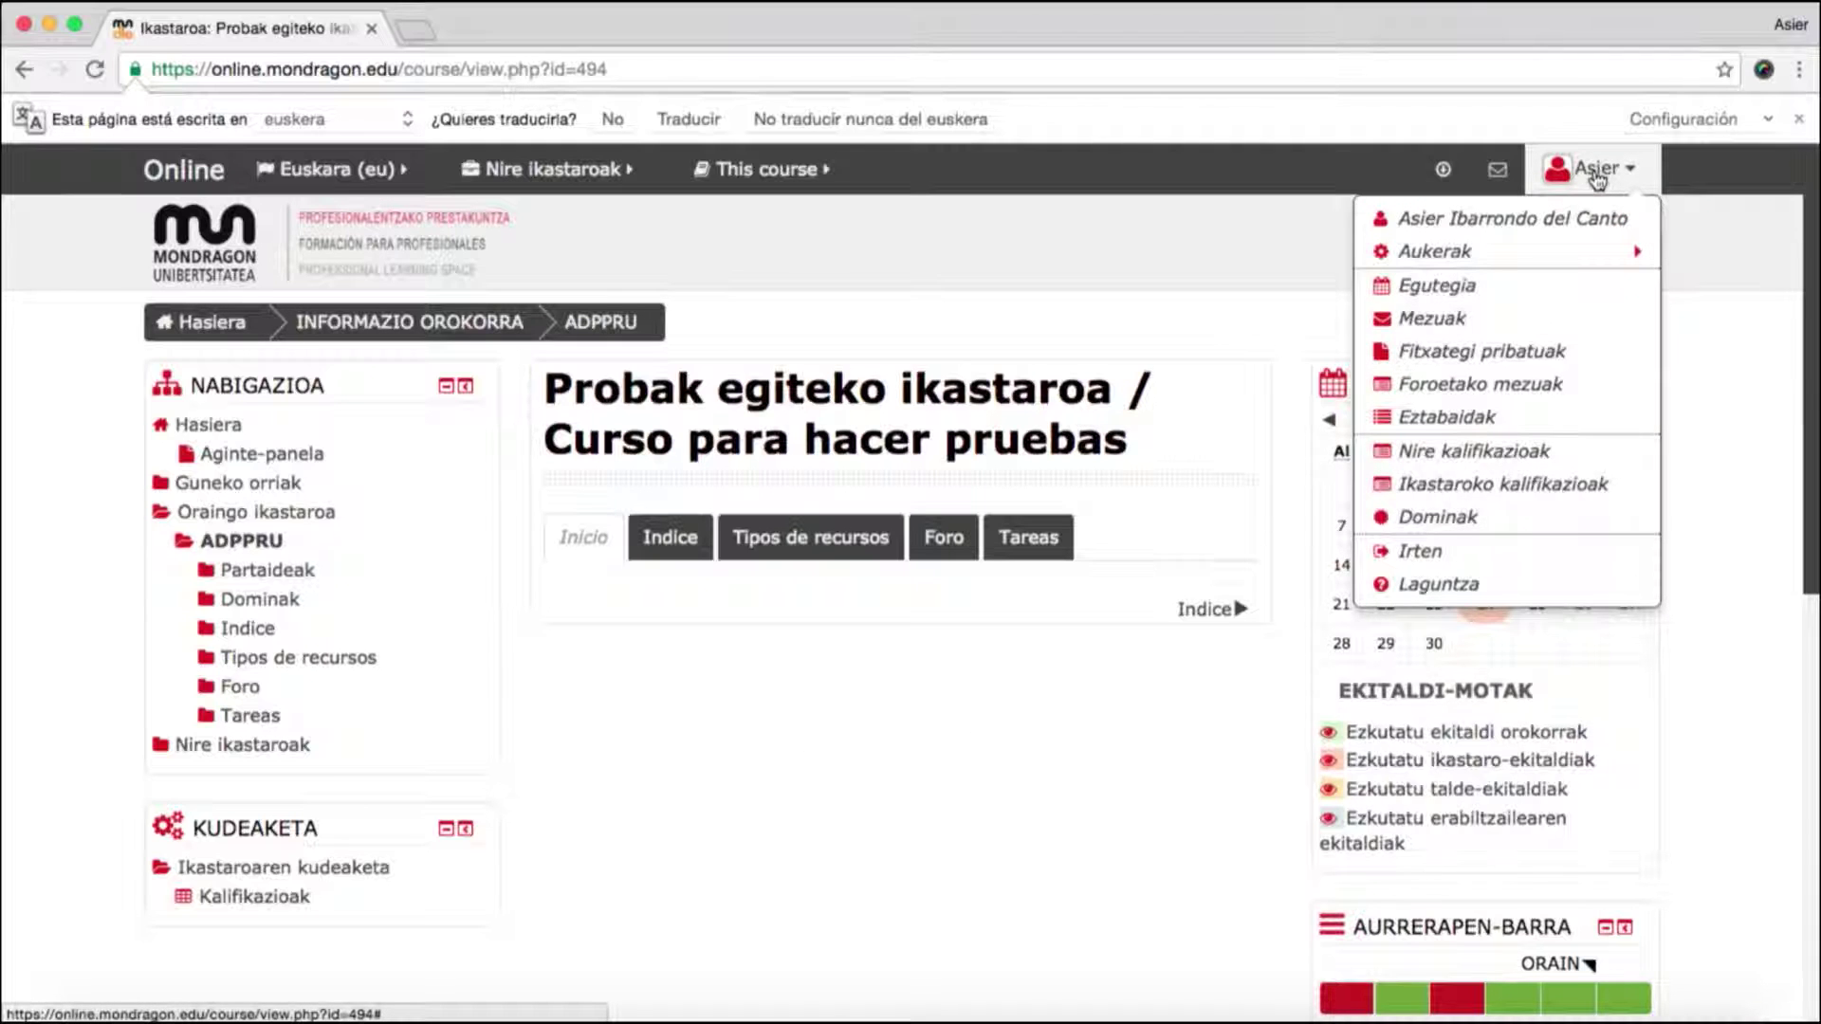
- Open Editatu profila and scroll down to the empty Erabiltzailearen irudia picture section
mouse_move(1582, 266)
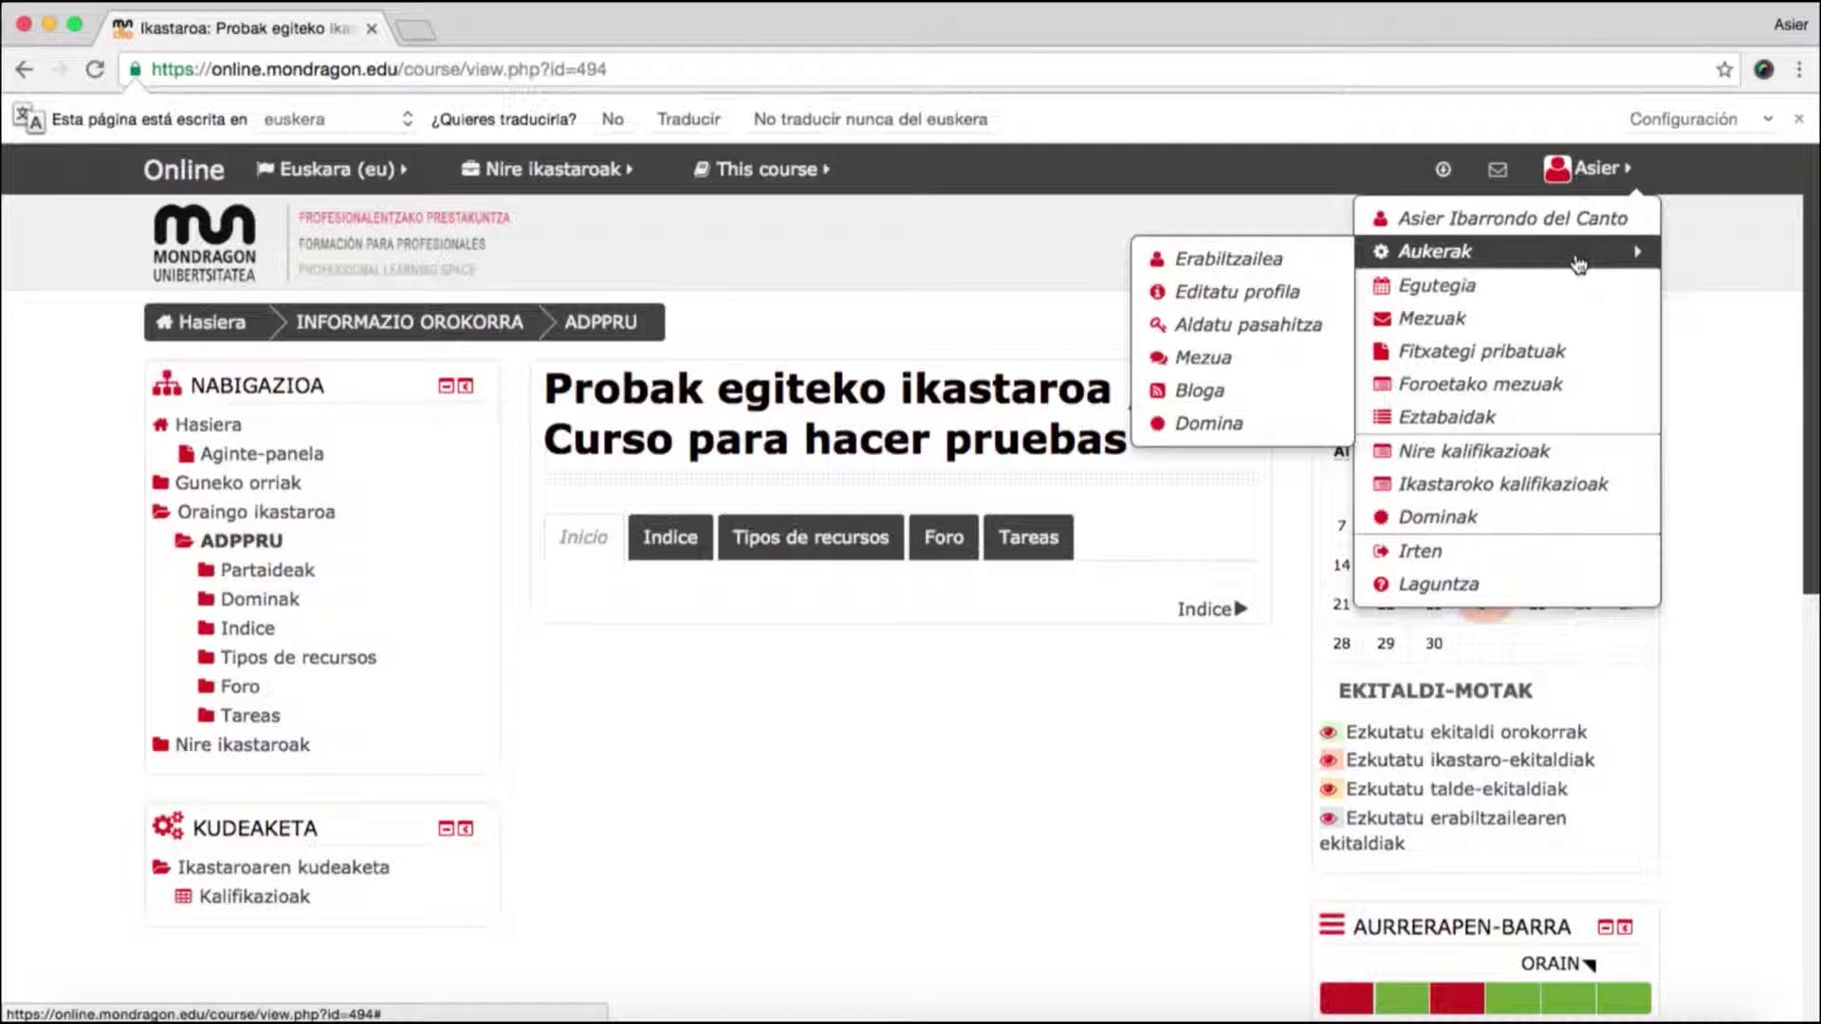
left_click(1245, 296)
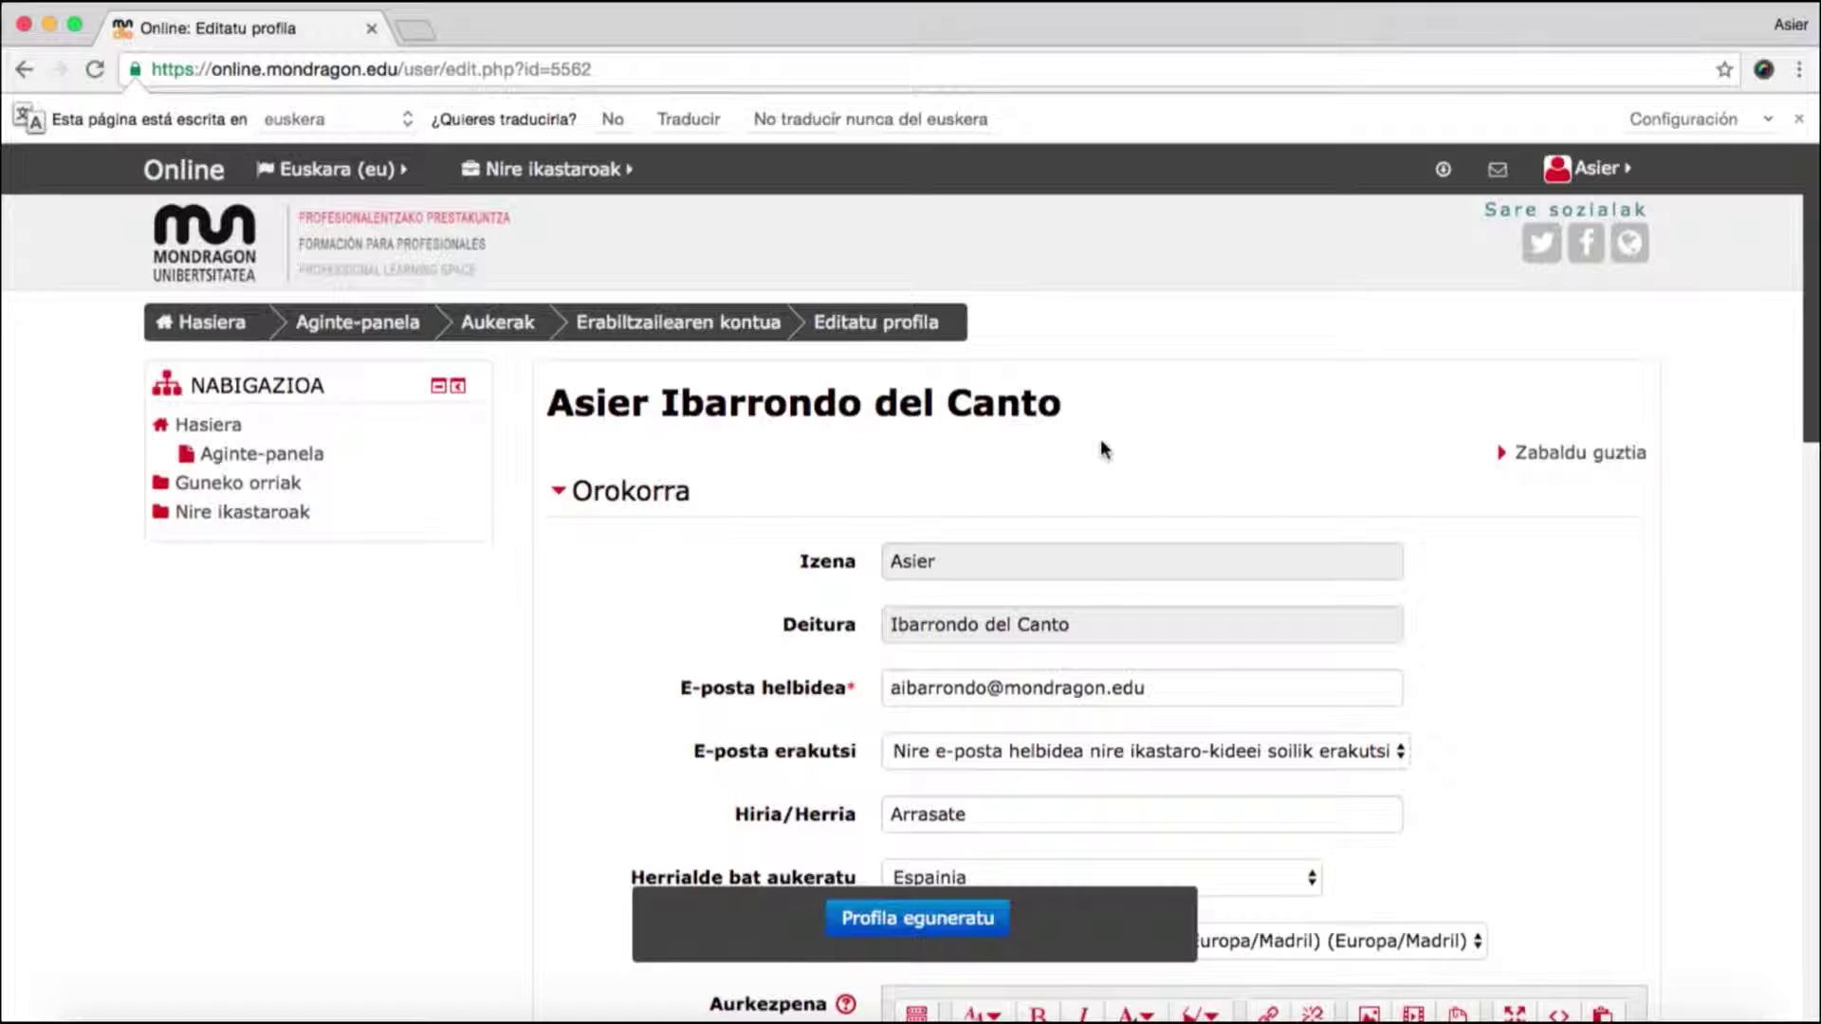
scroll(1103, 448, "down", 1)
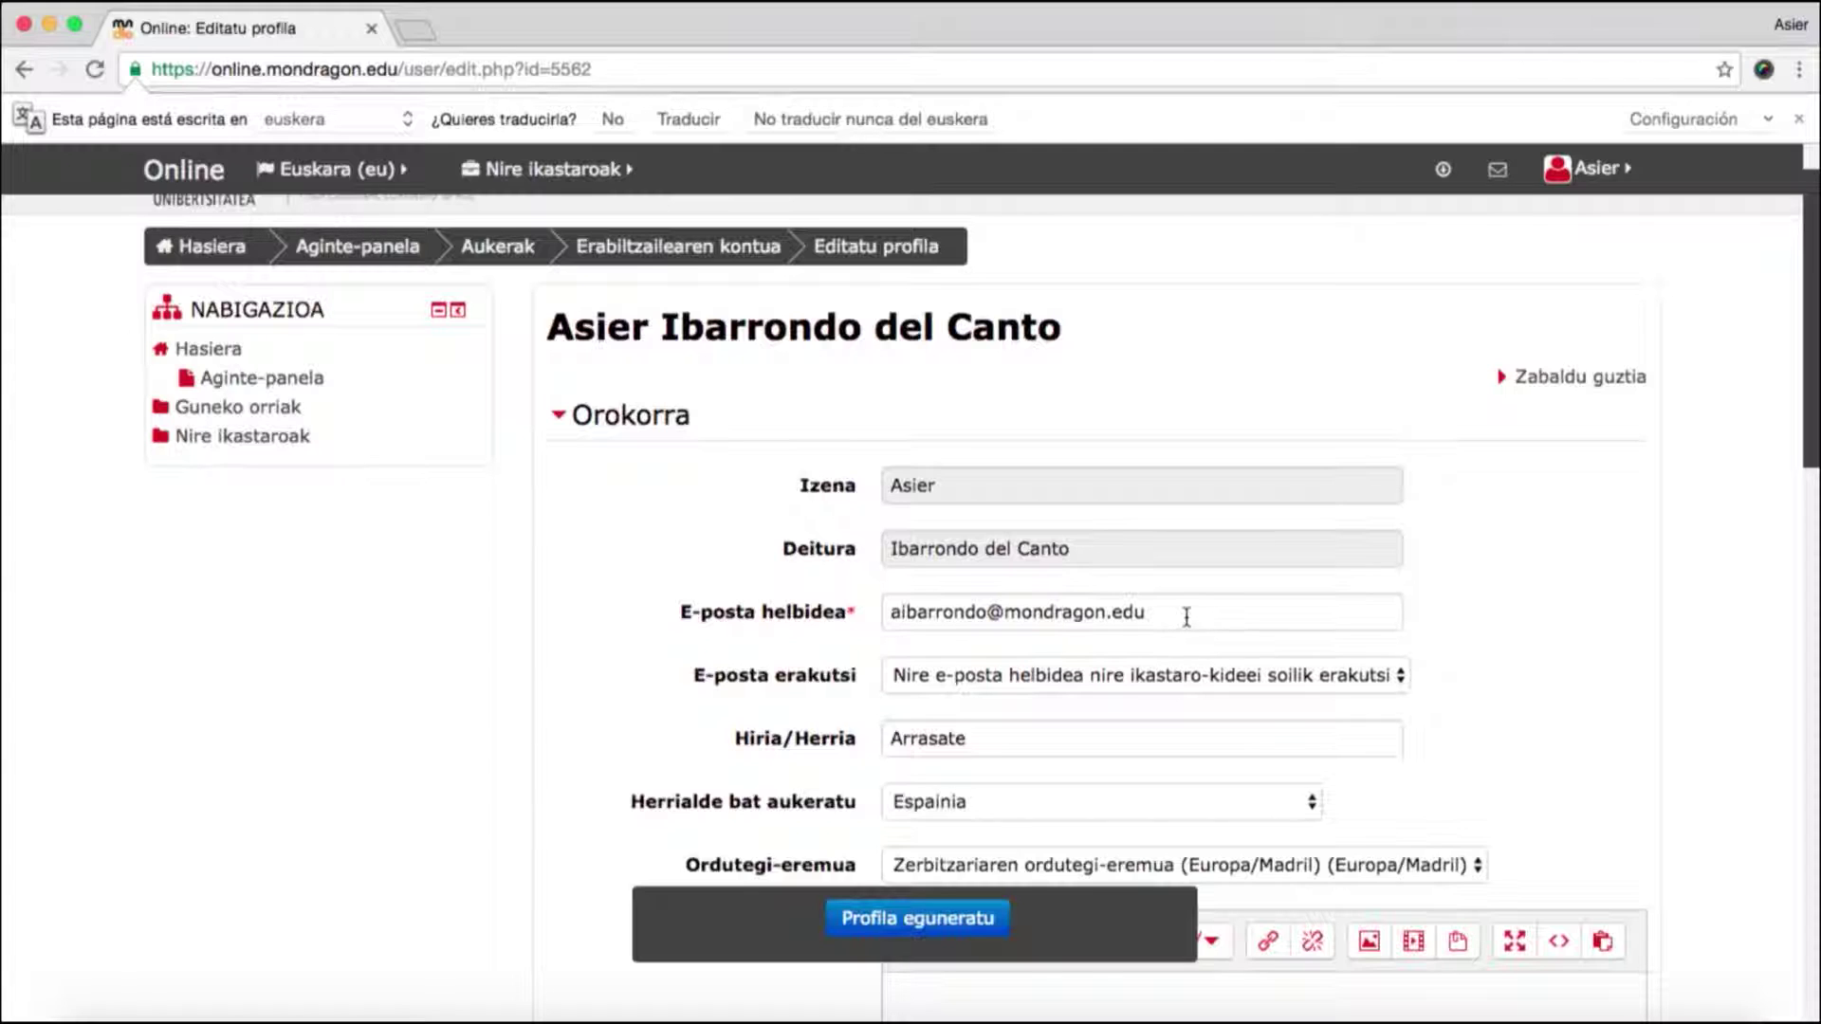
left_click_drag(1186, 618, 861, 601)
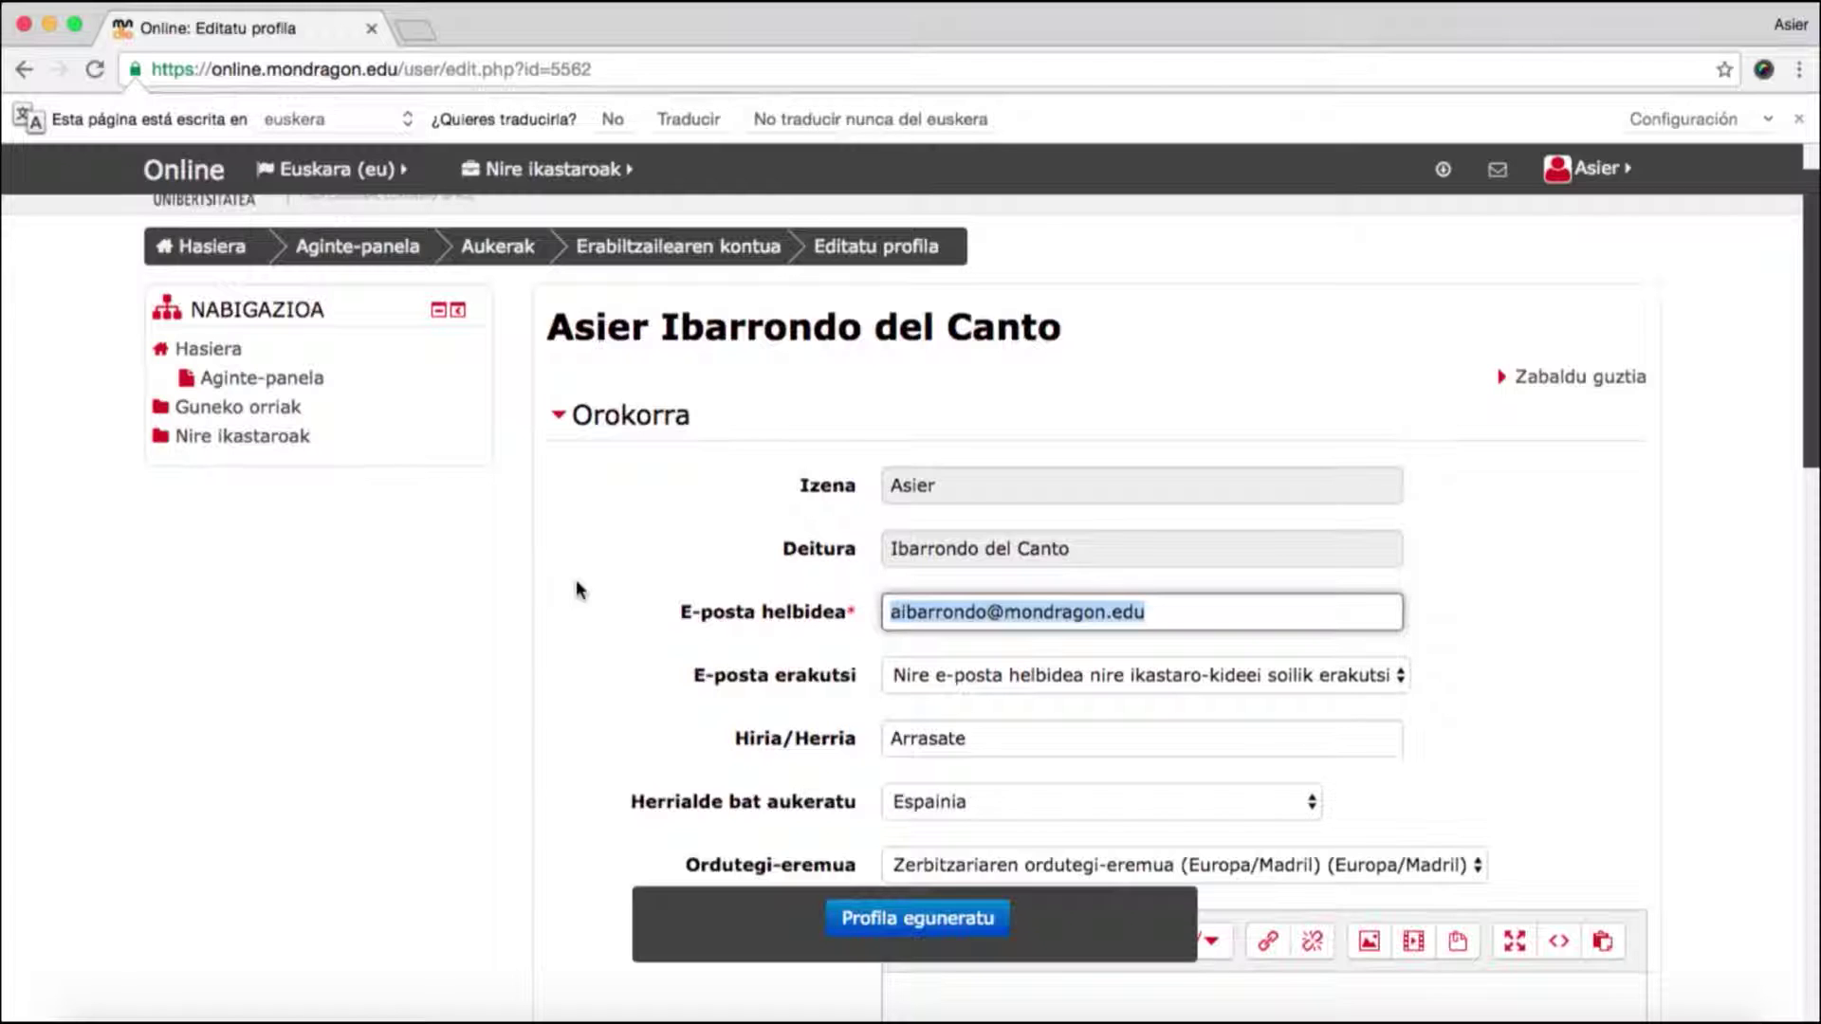
scroll(573, 589, "down", 2)
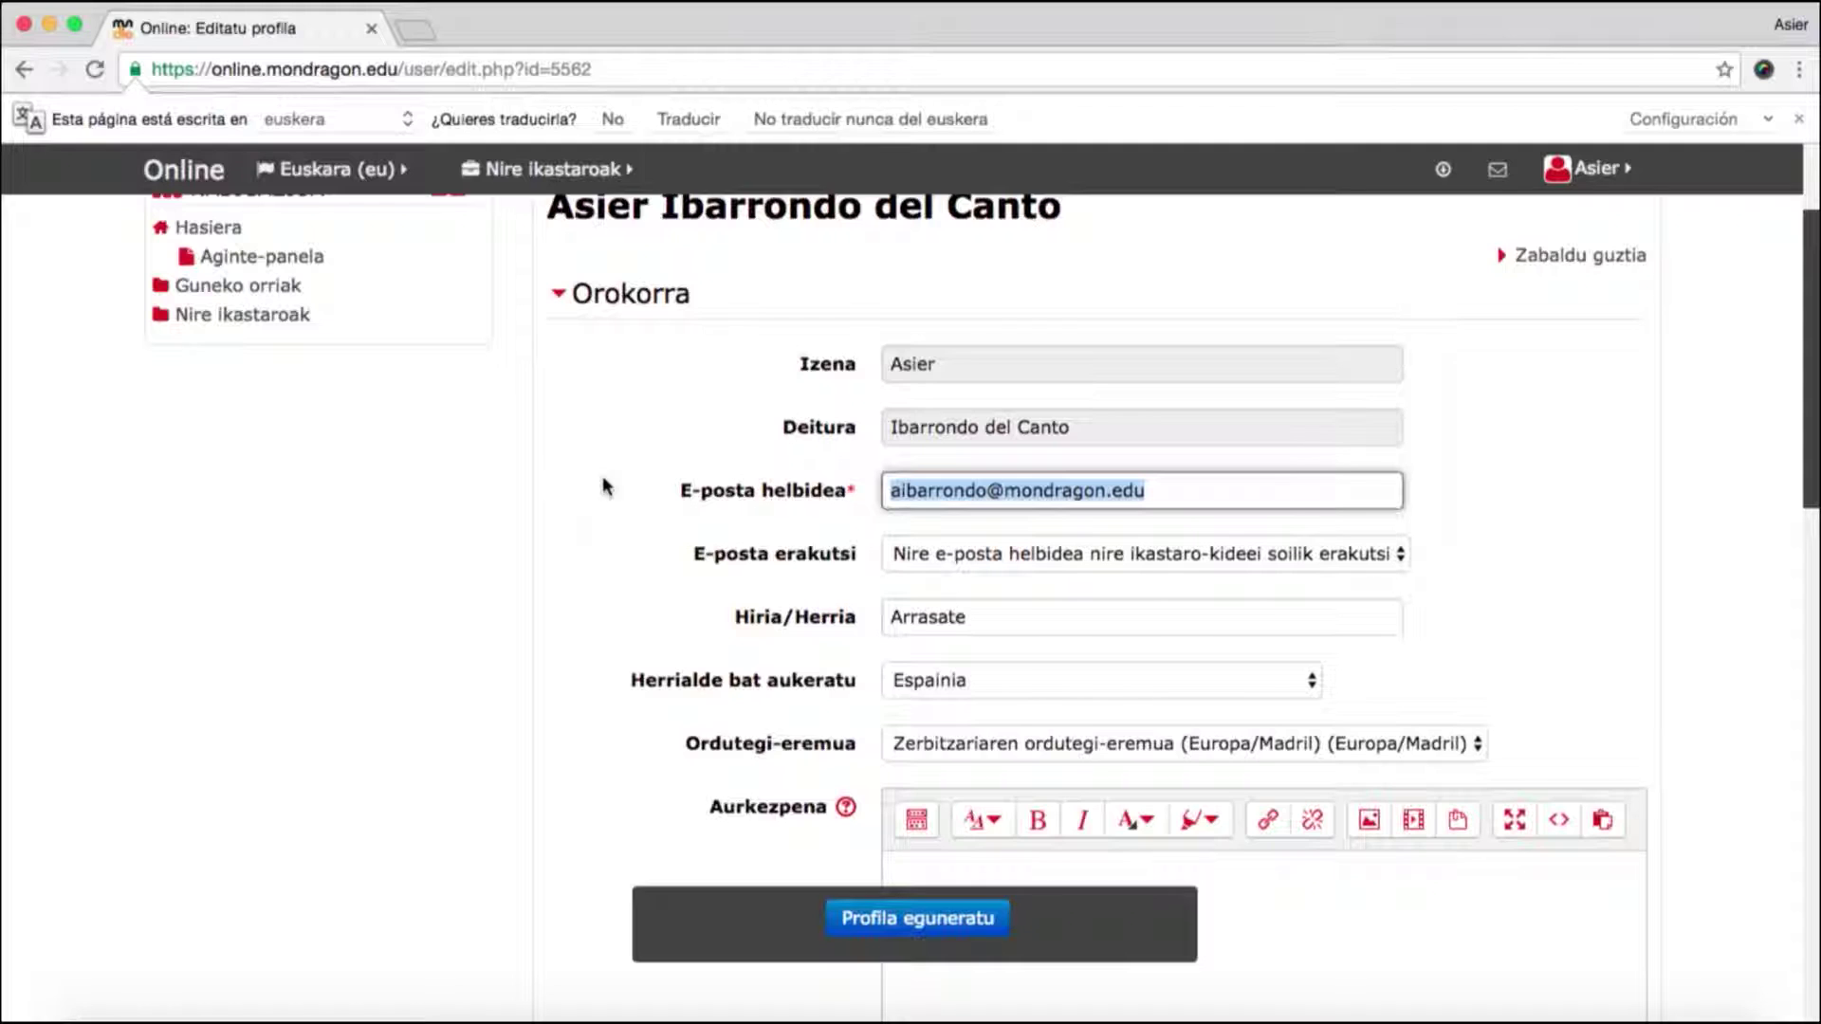
scroll(520, 599, "down", 5)
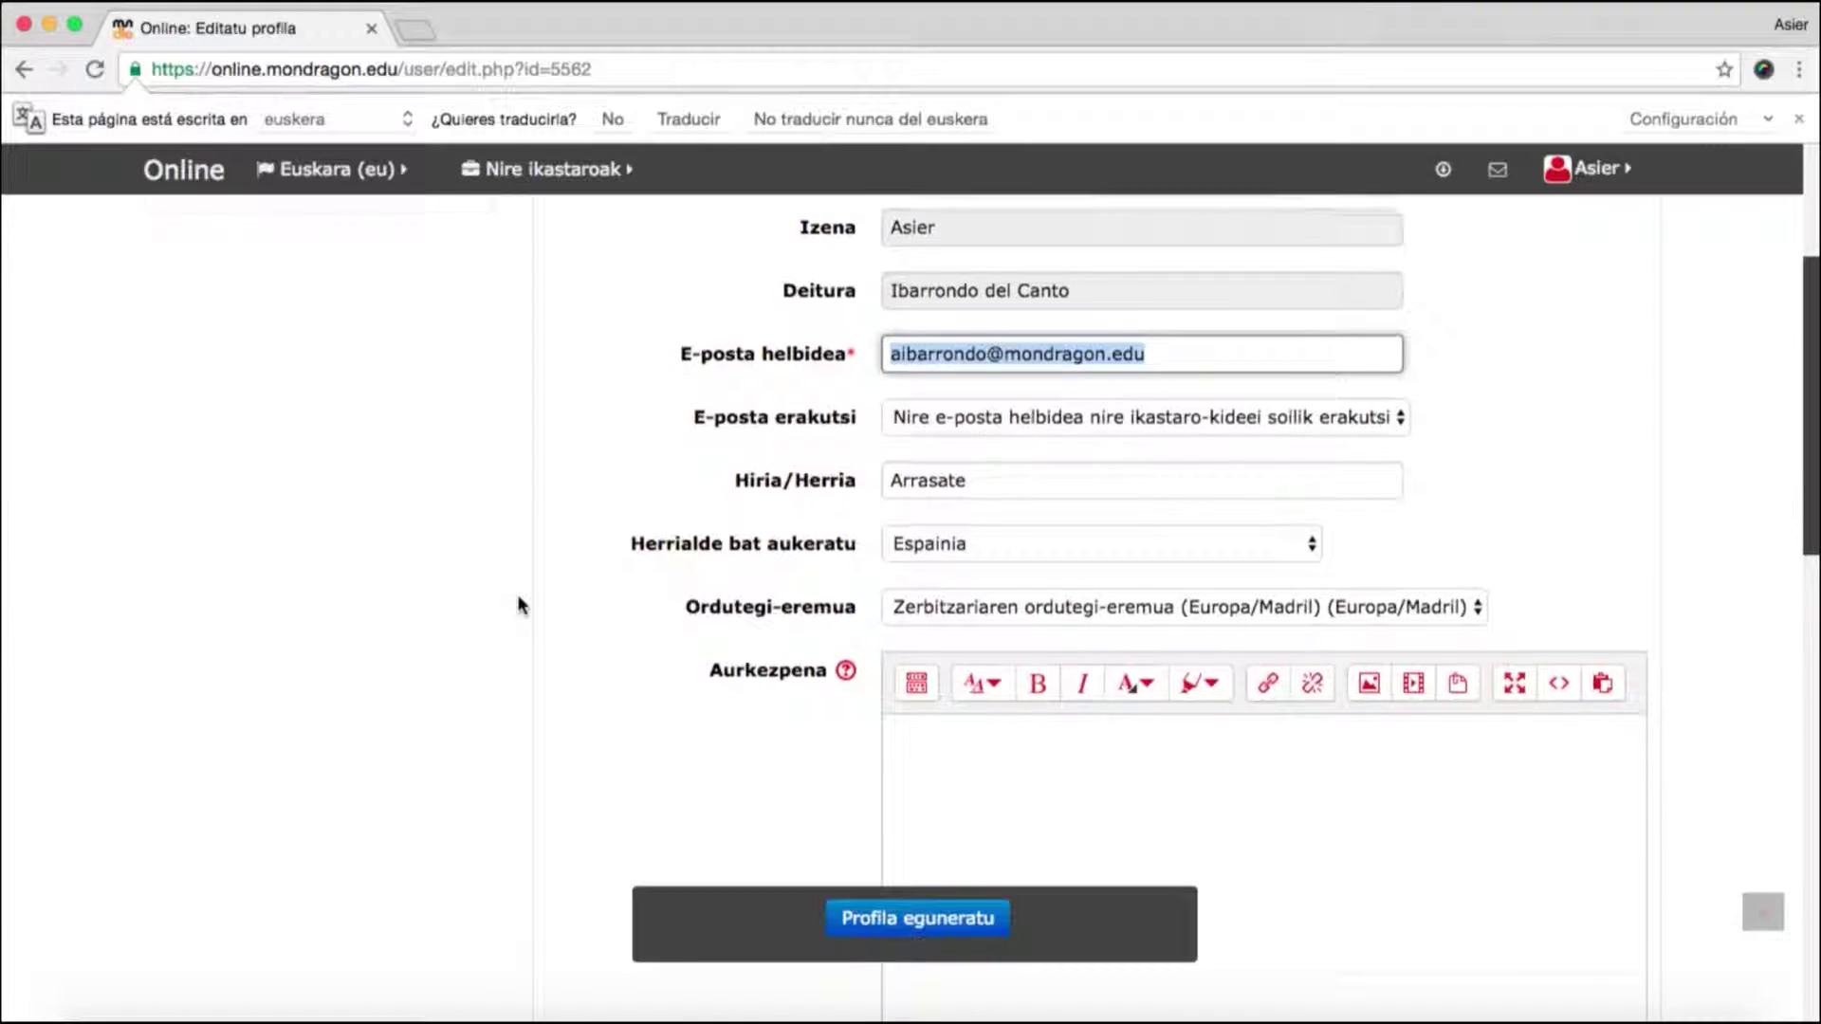
scroll(520, 604, "down", 4)
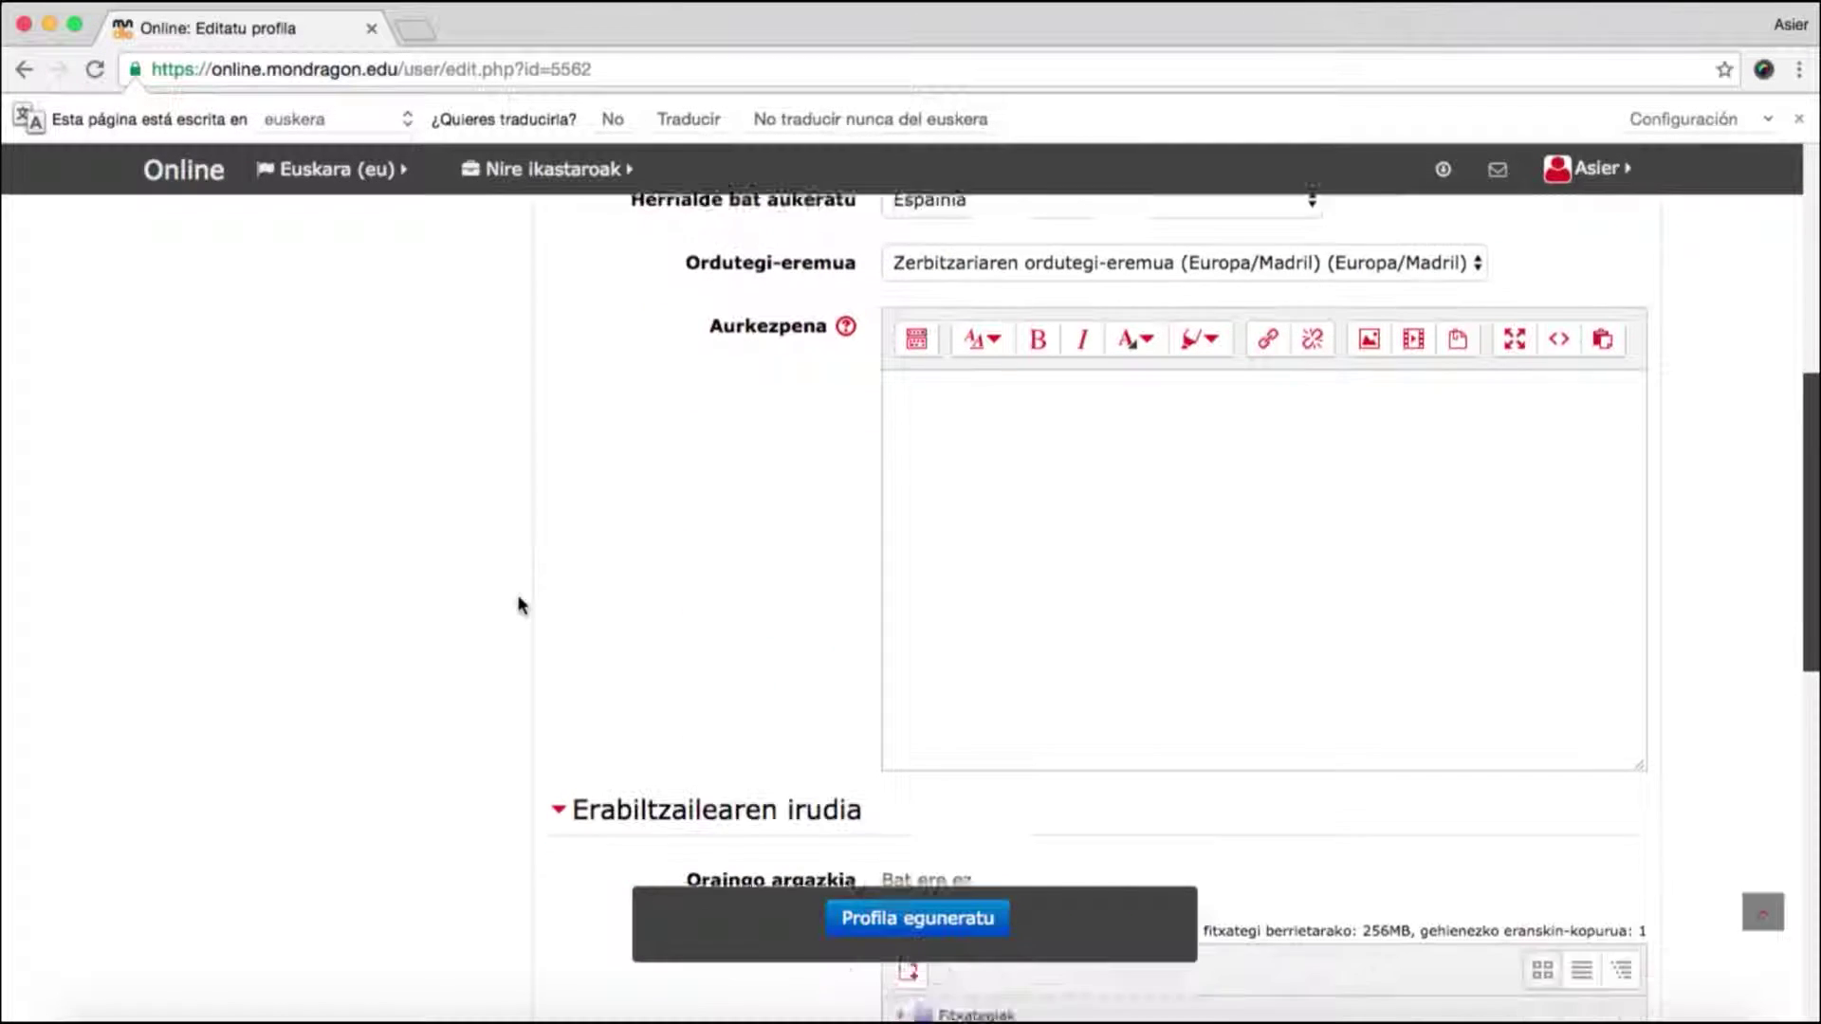
scroll(521, 604, "down", 3)
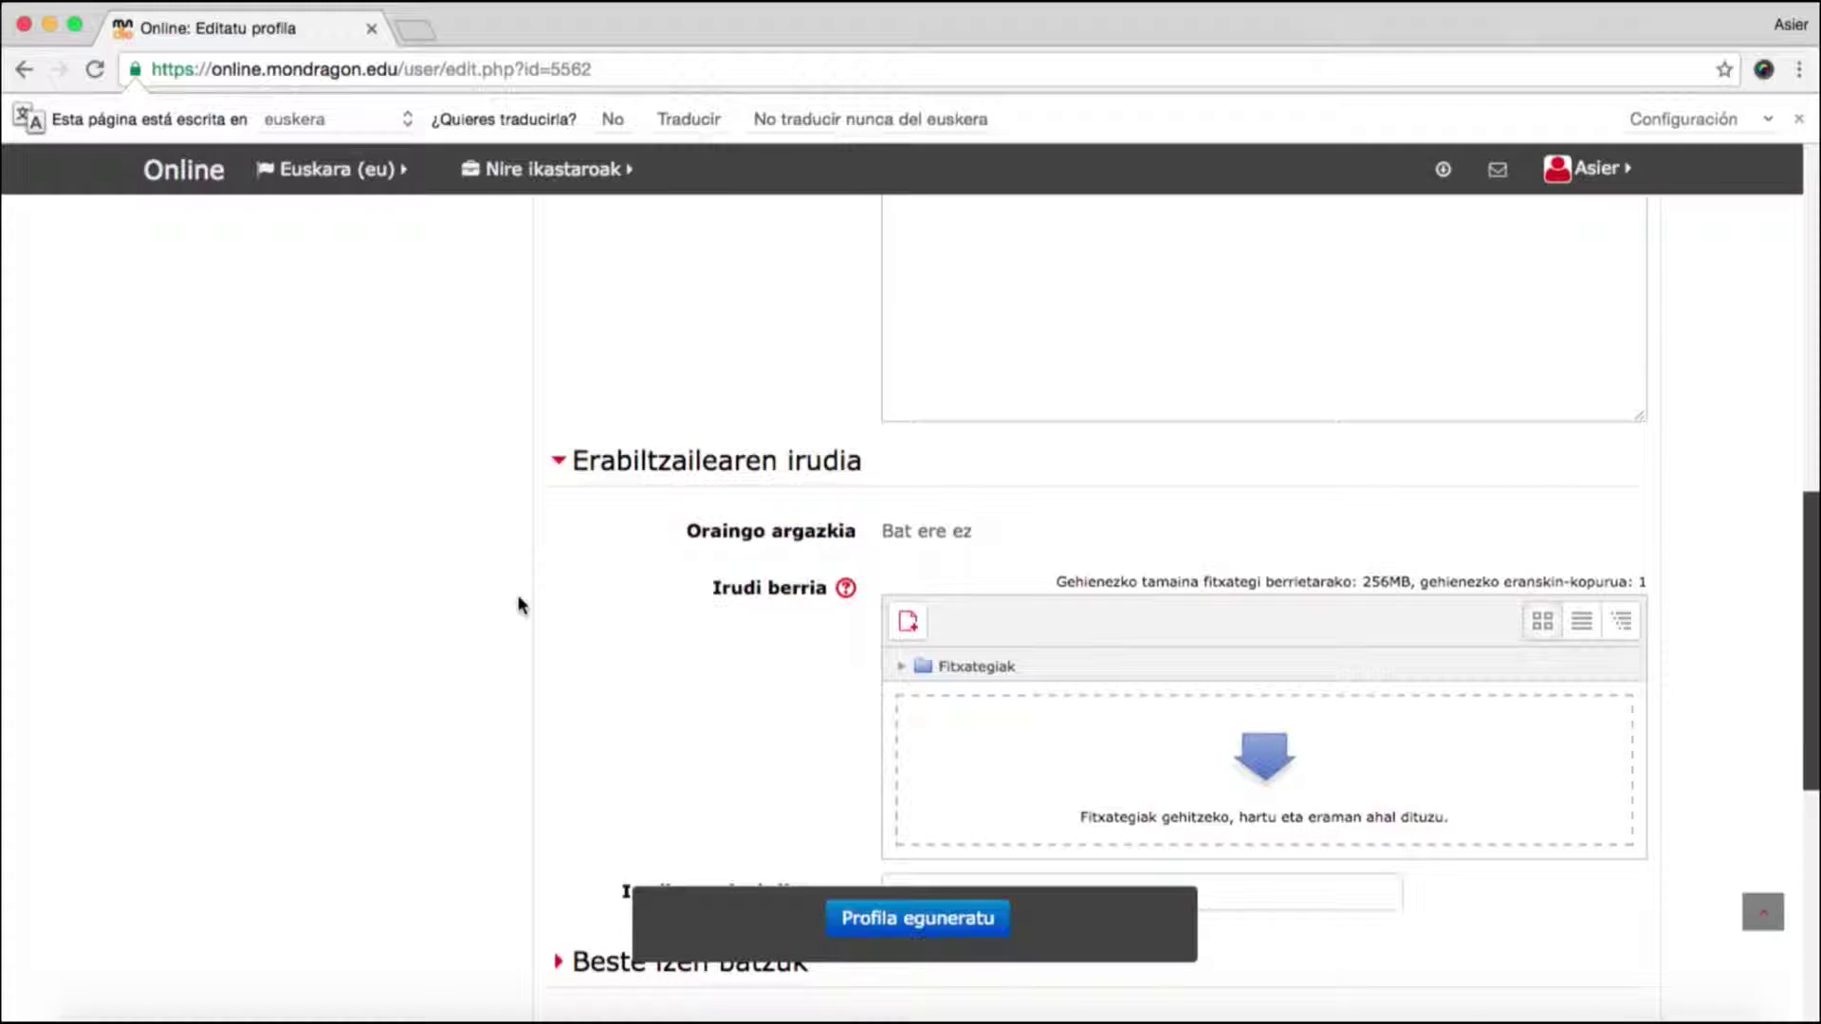
scroll(521, 604, "down", 1)
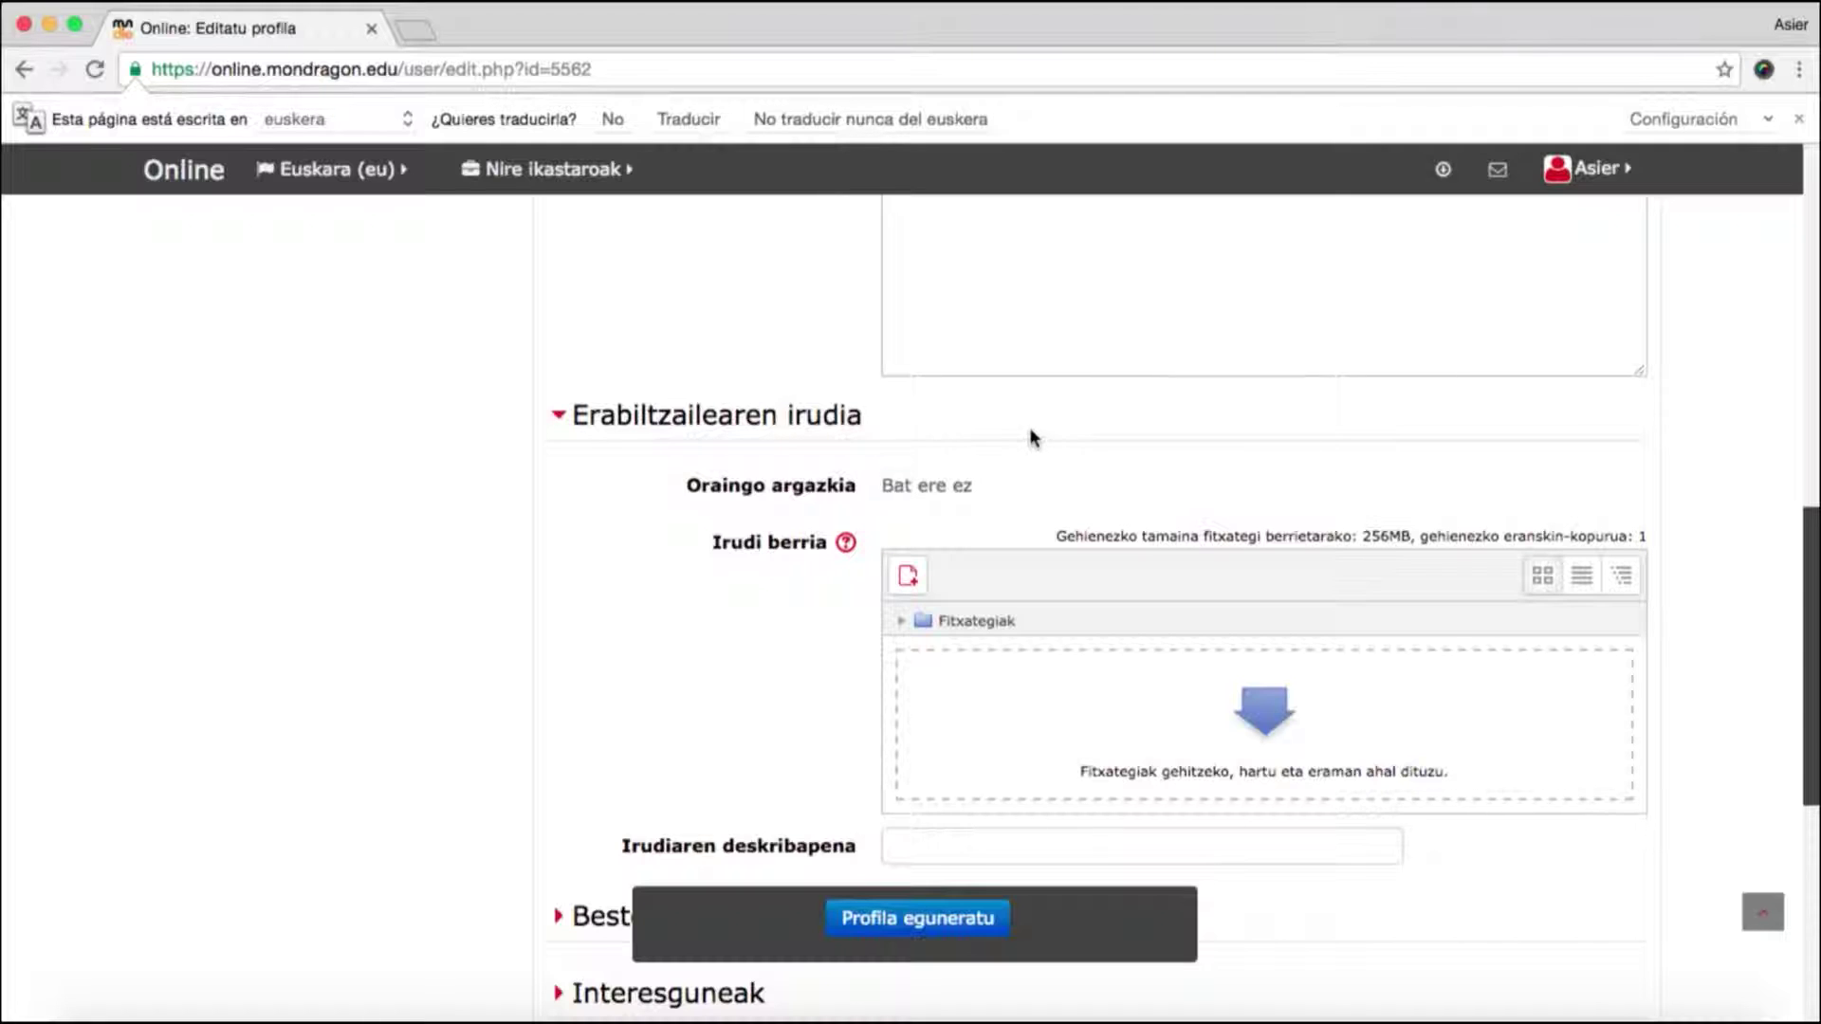
- Upload Logo.jpeg from the desktop into the new profile picture field
left_click(909, 577)
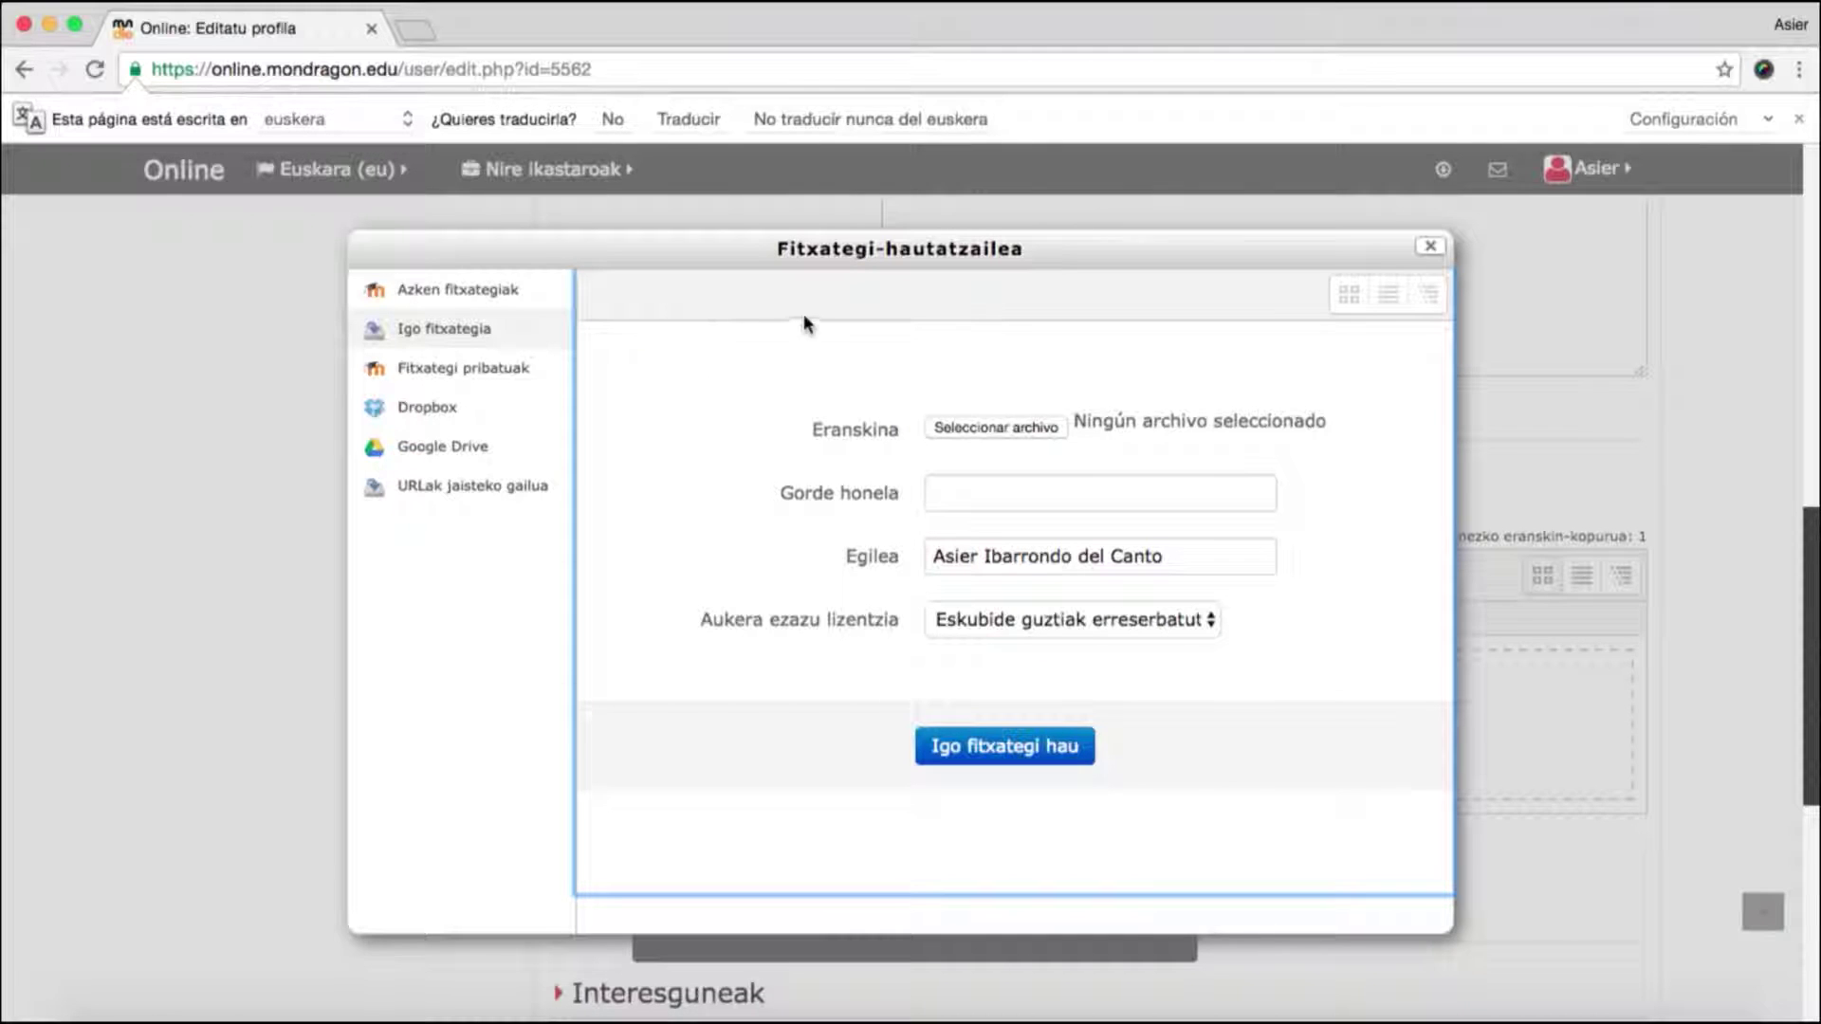
left_click(988, 425)
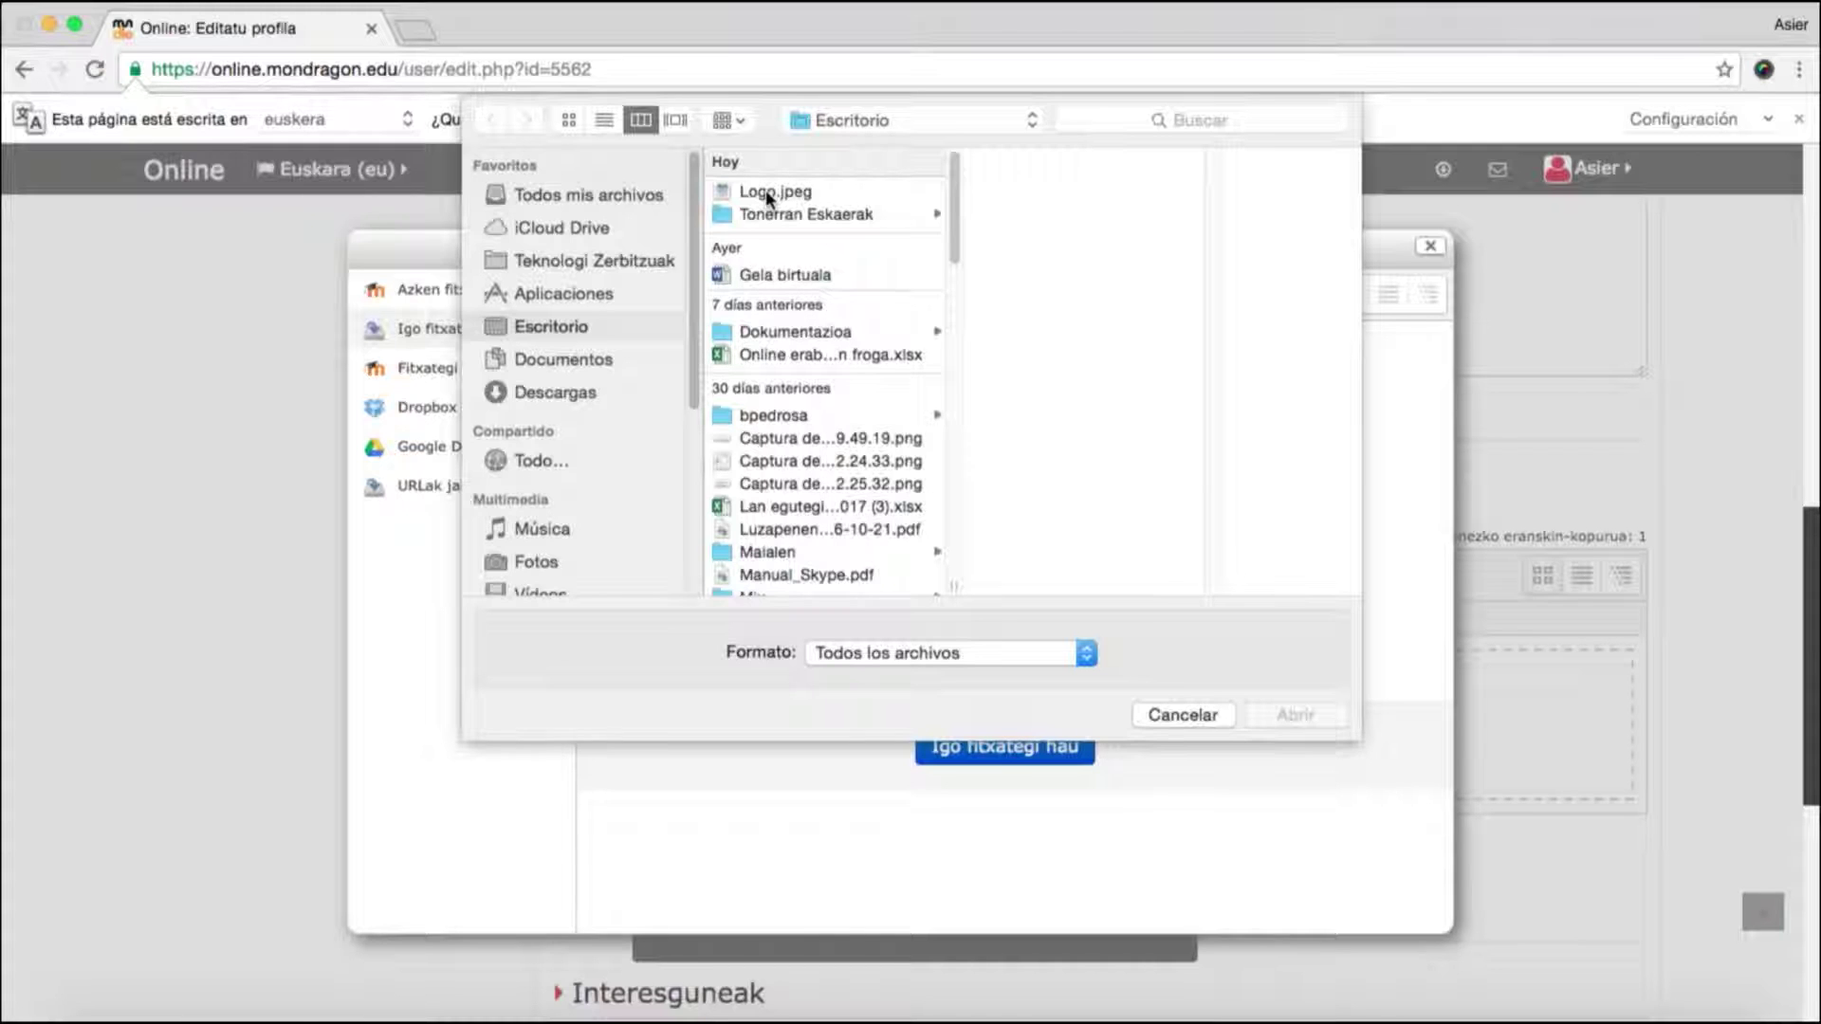
left_click(766, 190)
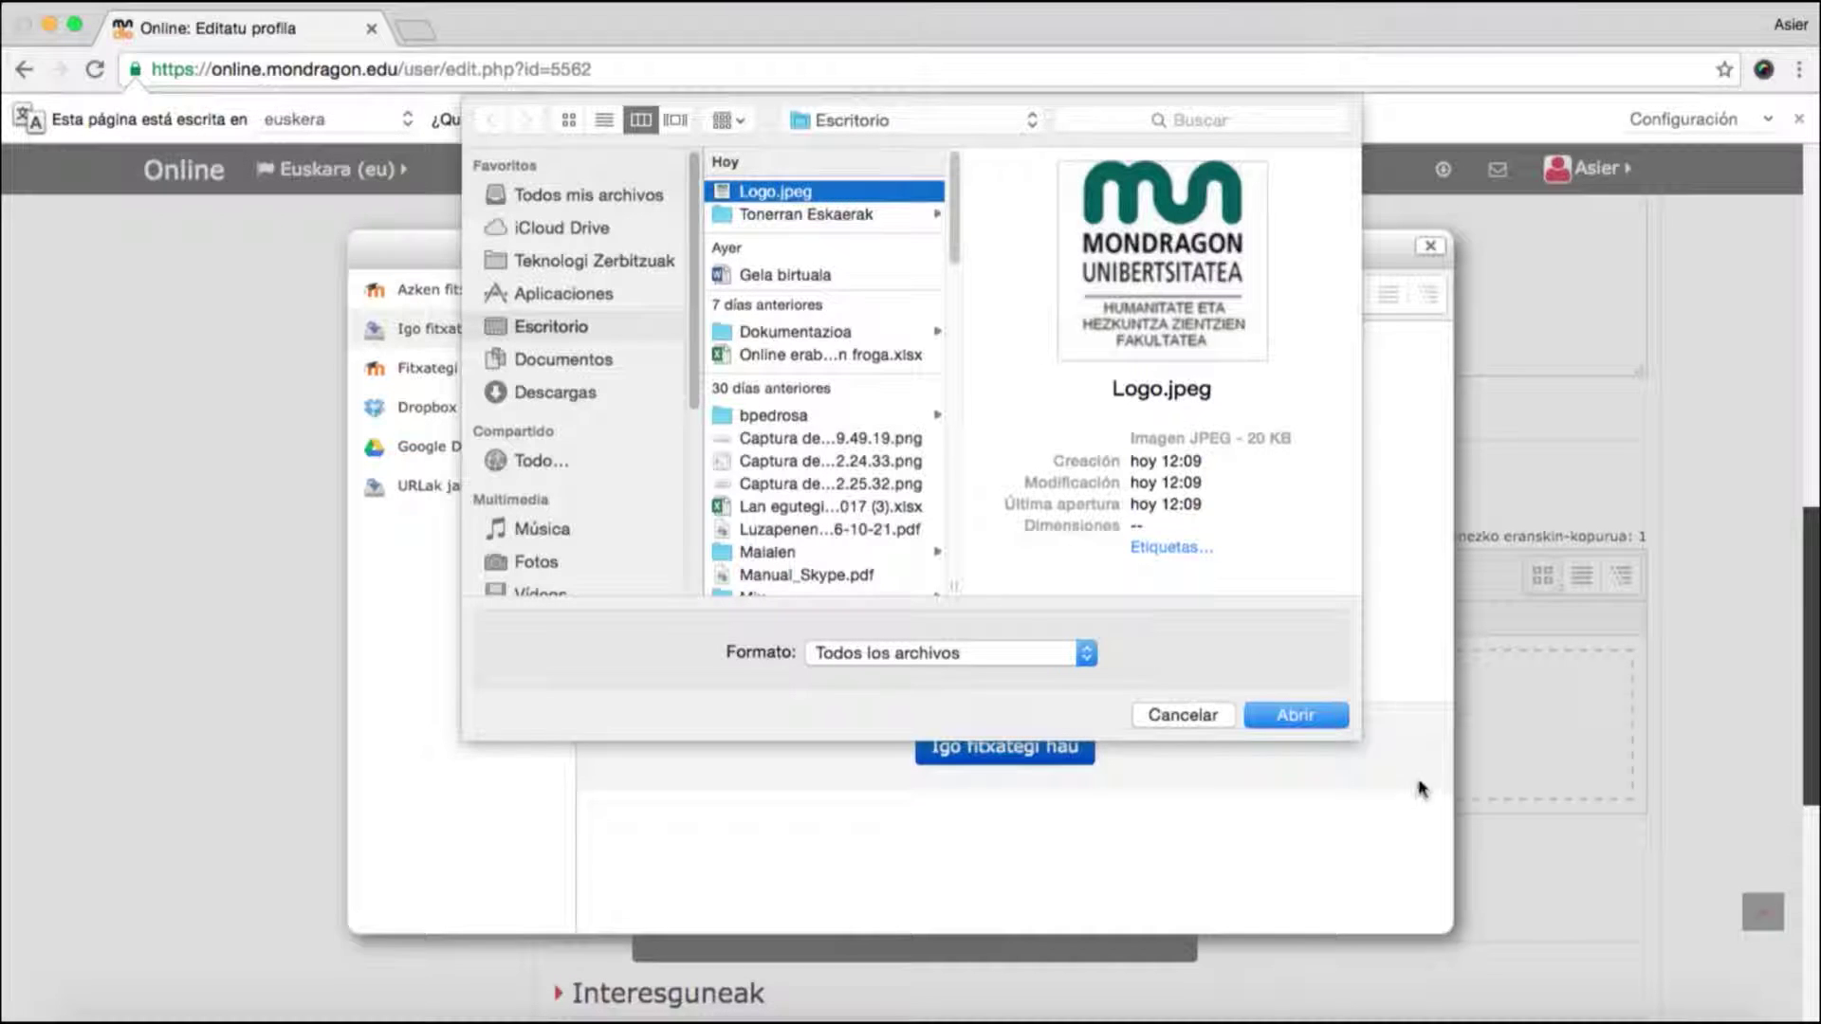
left_click(1312, 717)
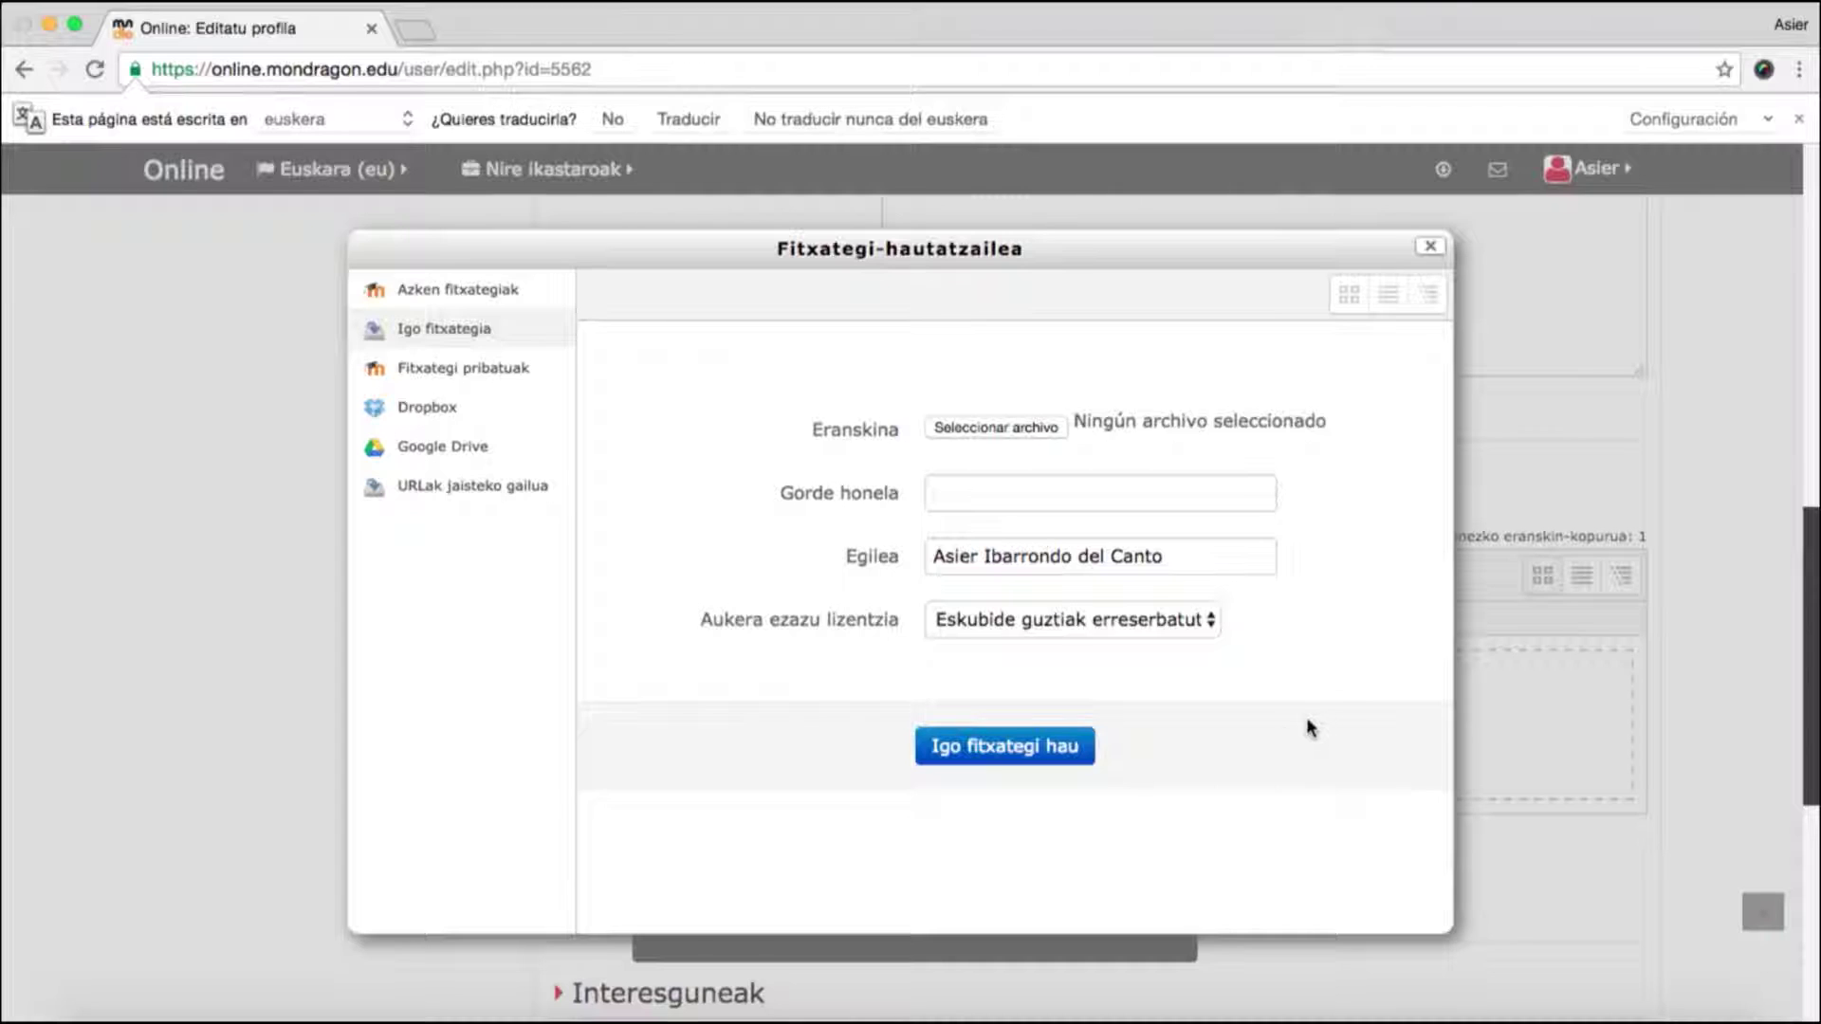
left_click(997, 755)
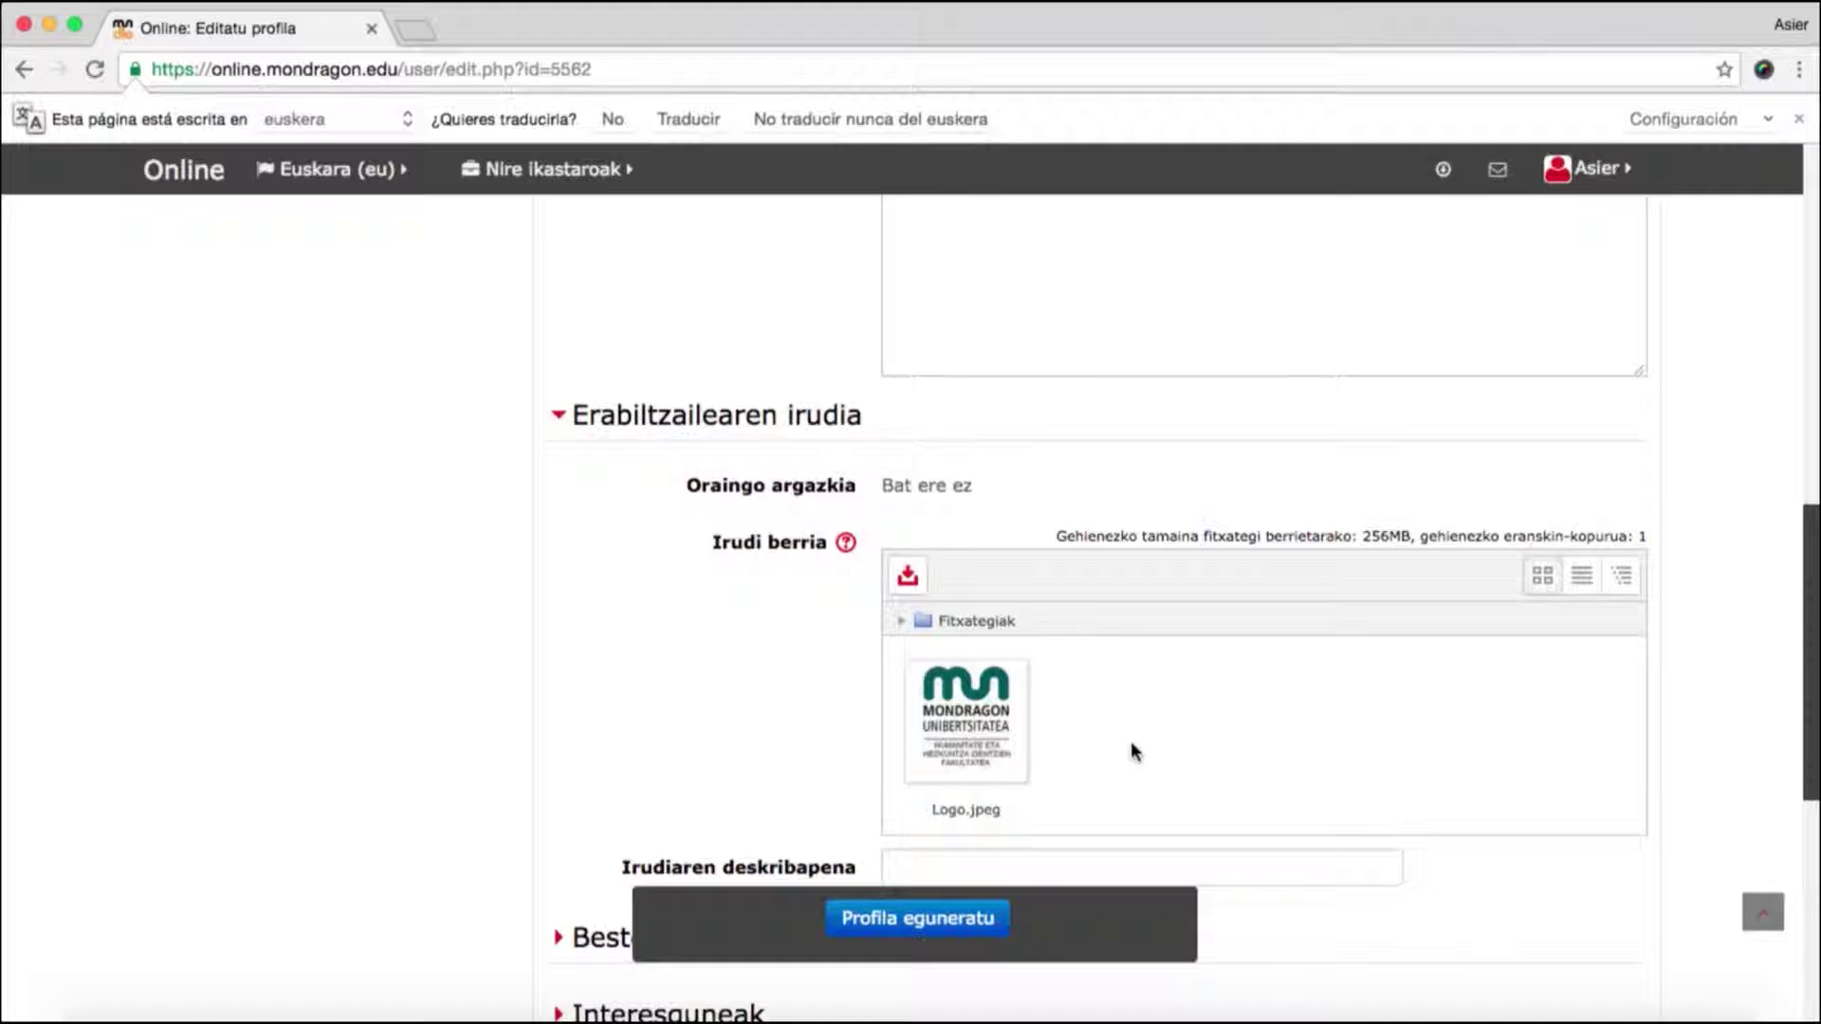
- Save the profile with the Mondragon logo picture and return to the Hasiera home page
left_click(942, 927)
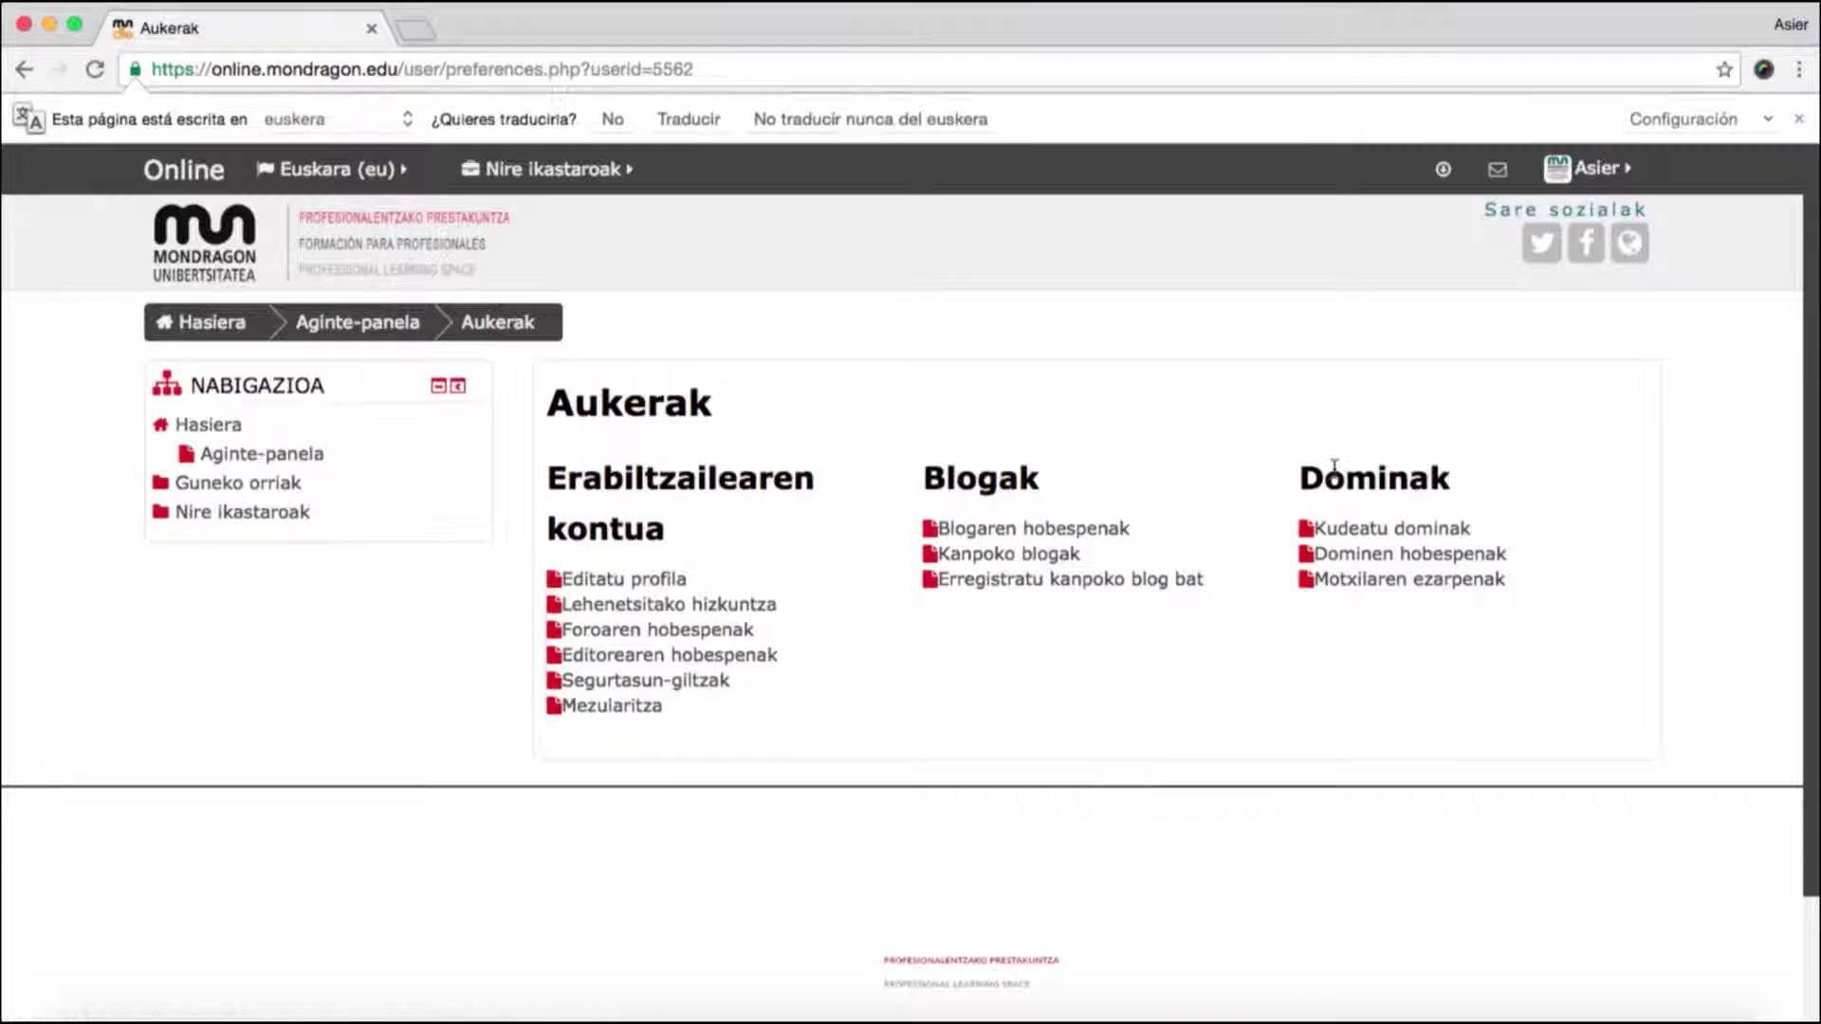
left_click(1574, 170)
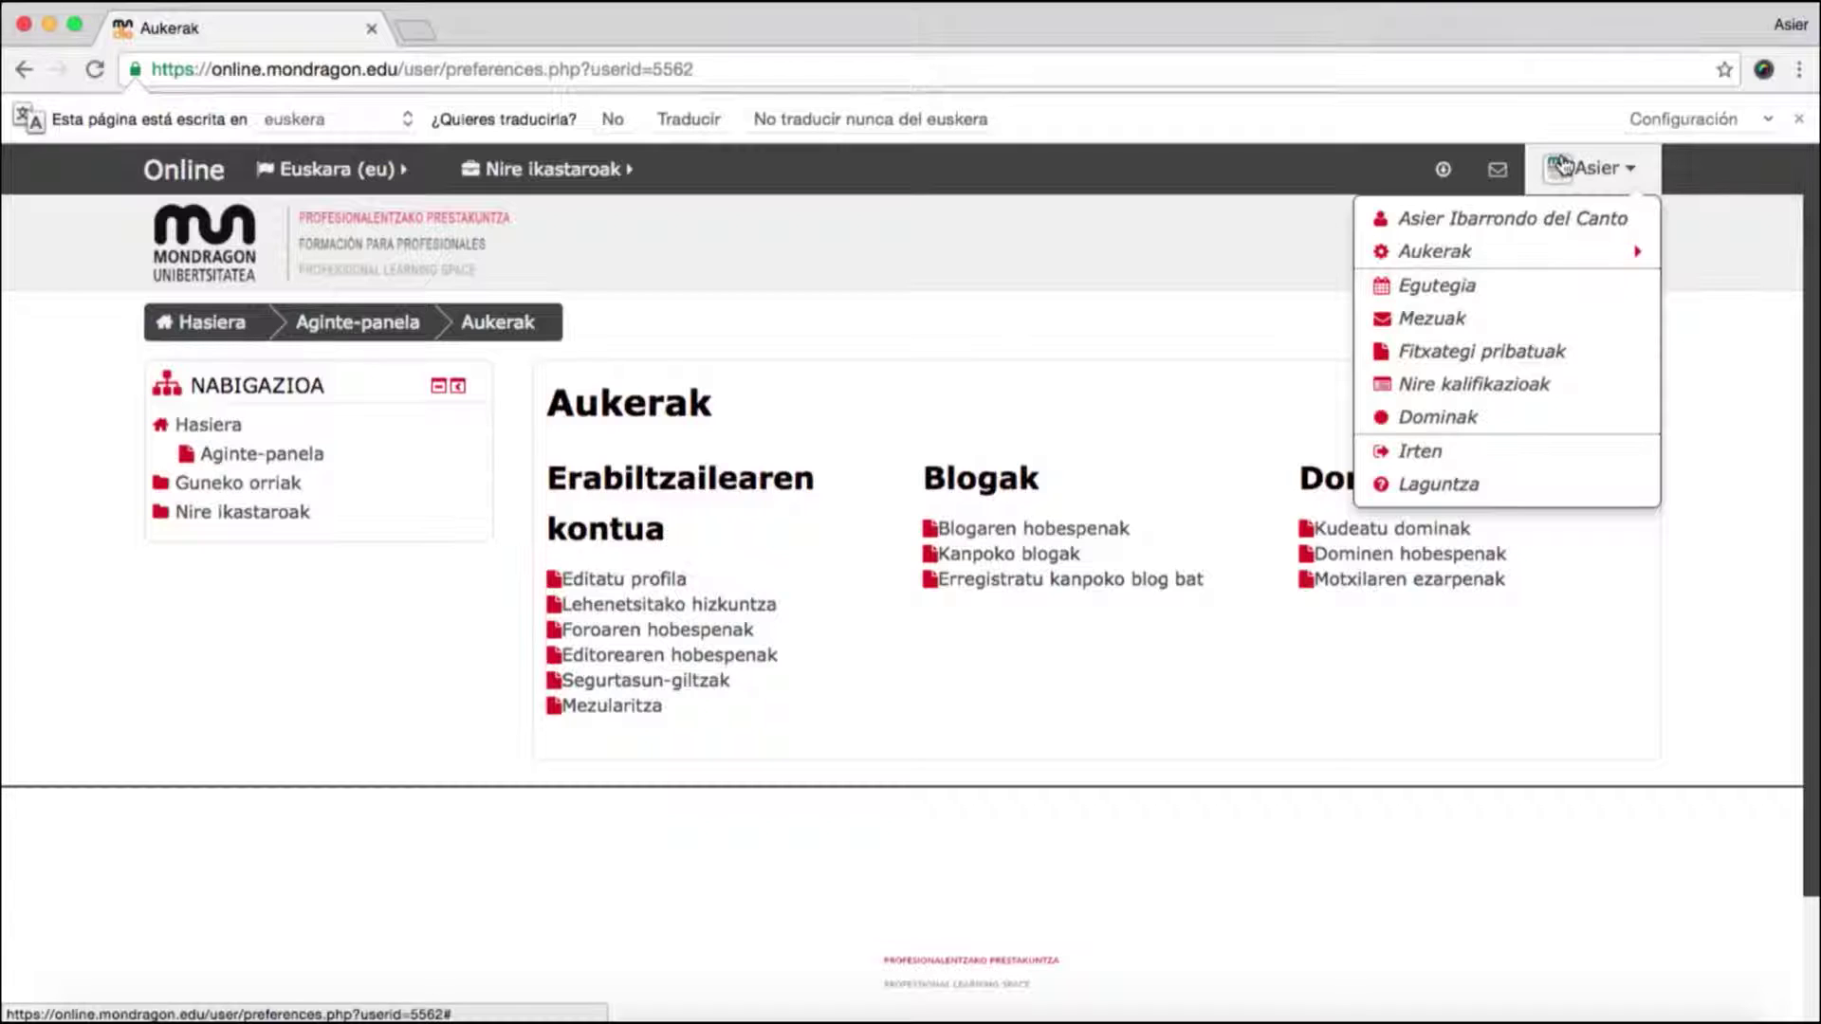
left_click(1543, 166)
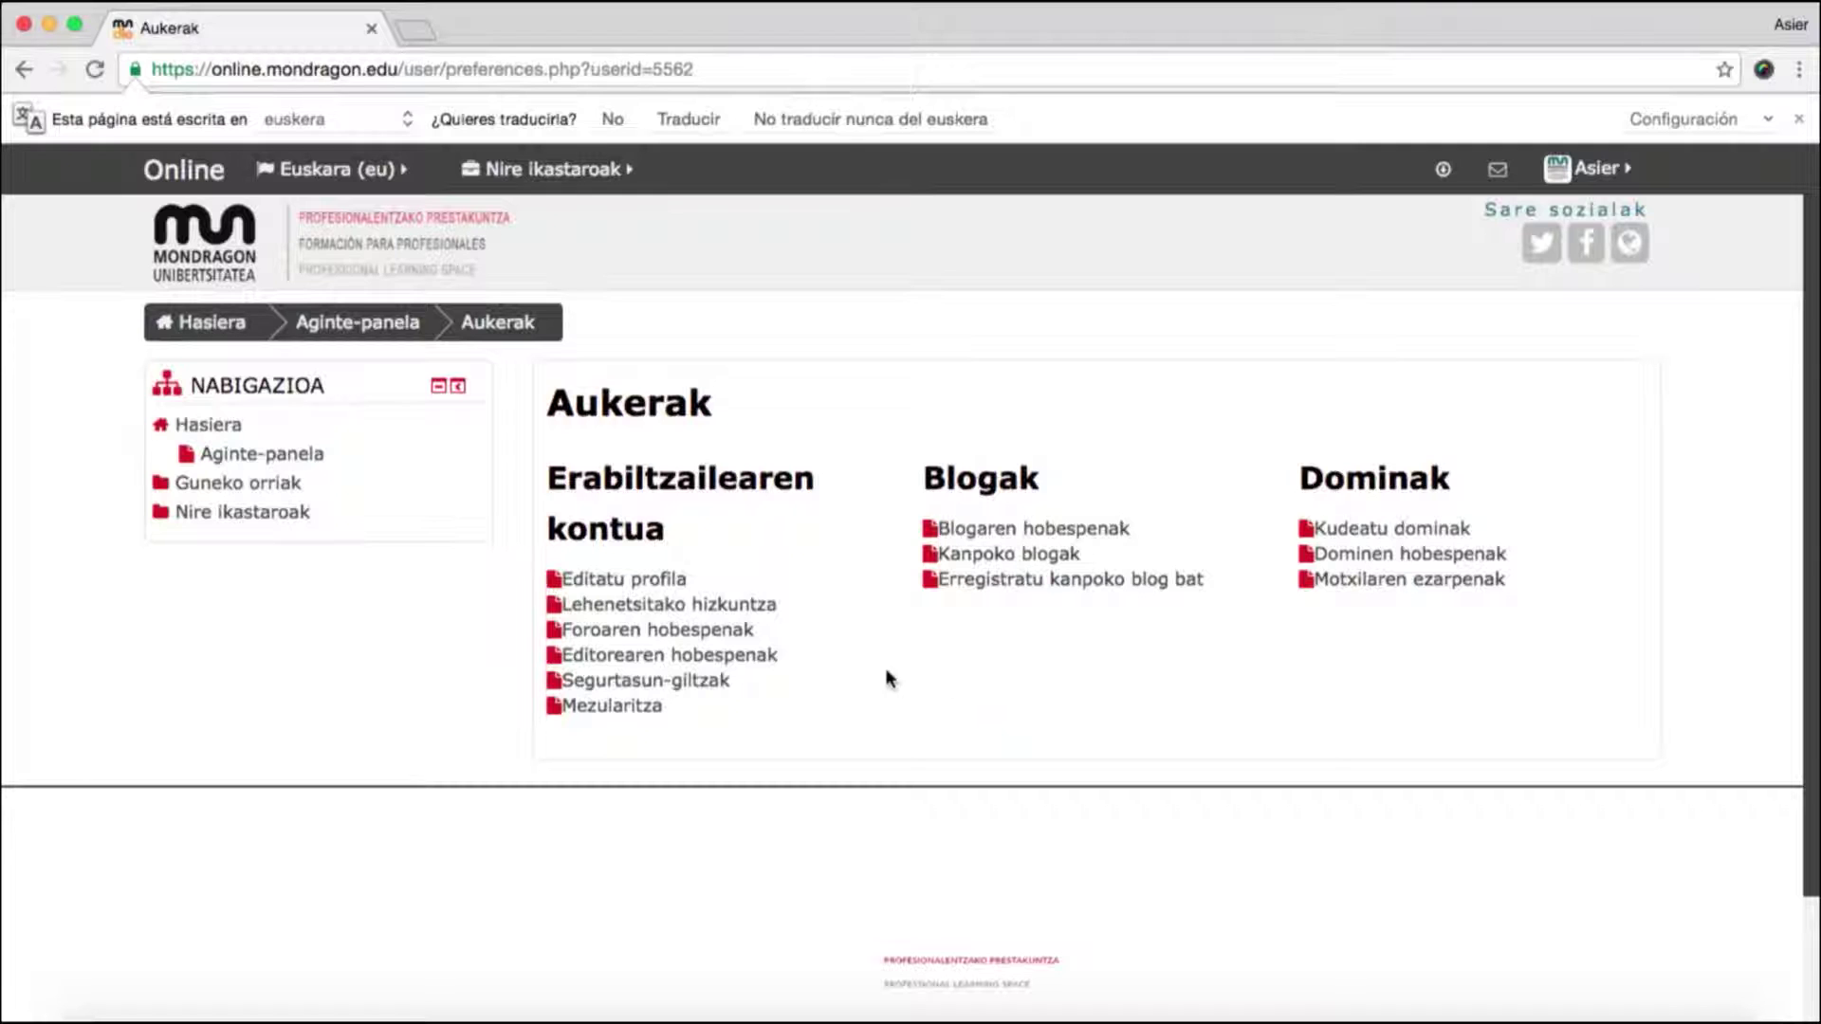
left_click(225, 327)
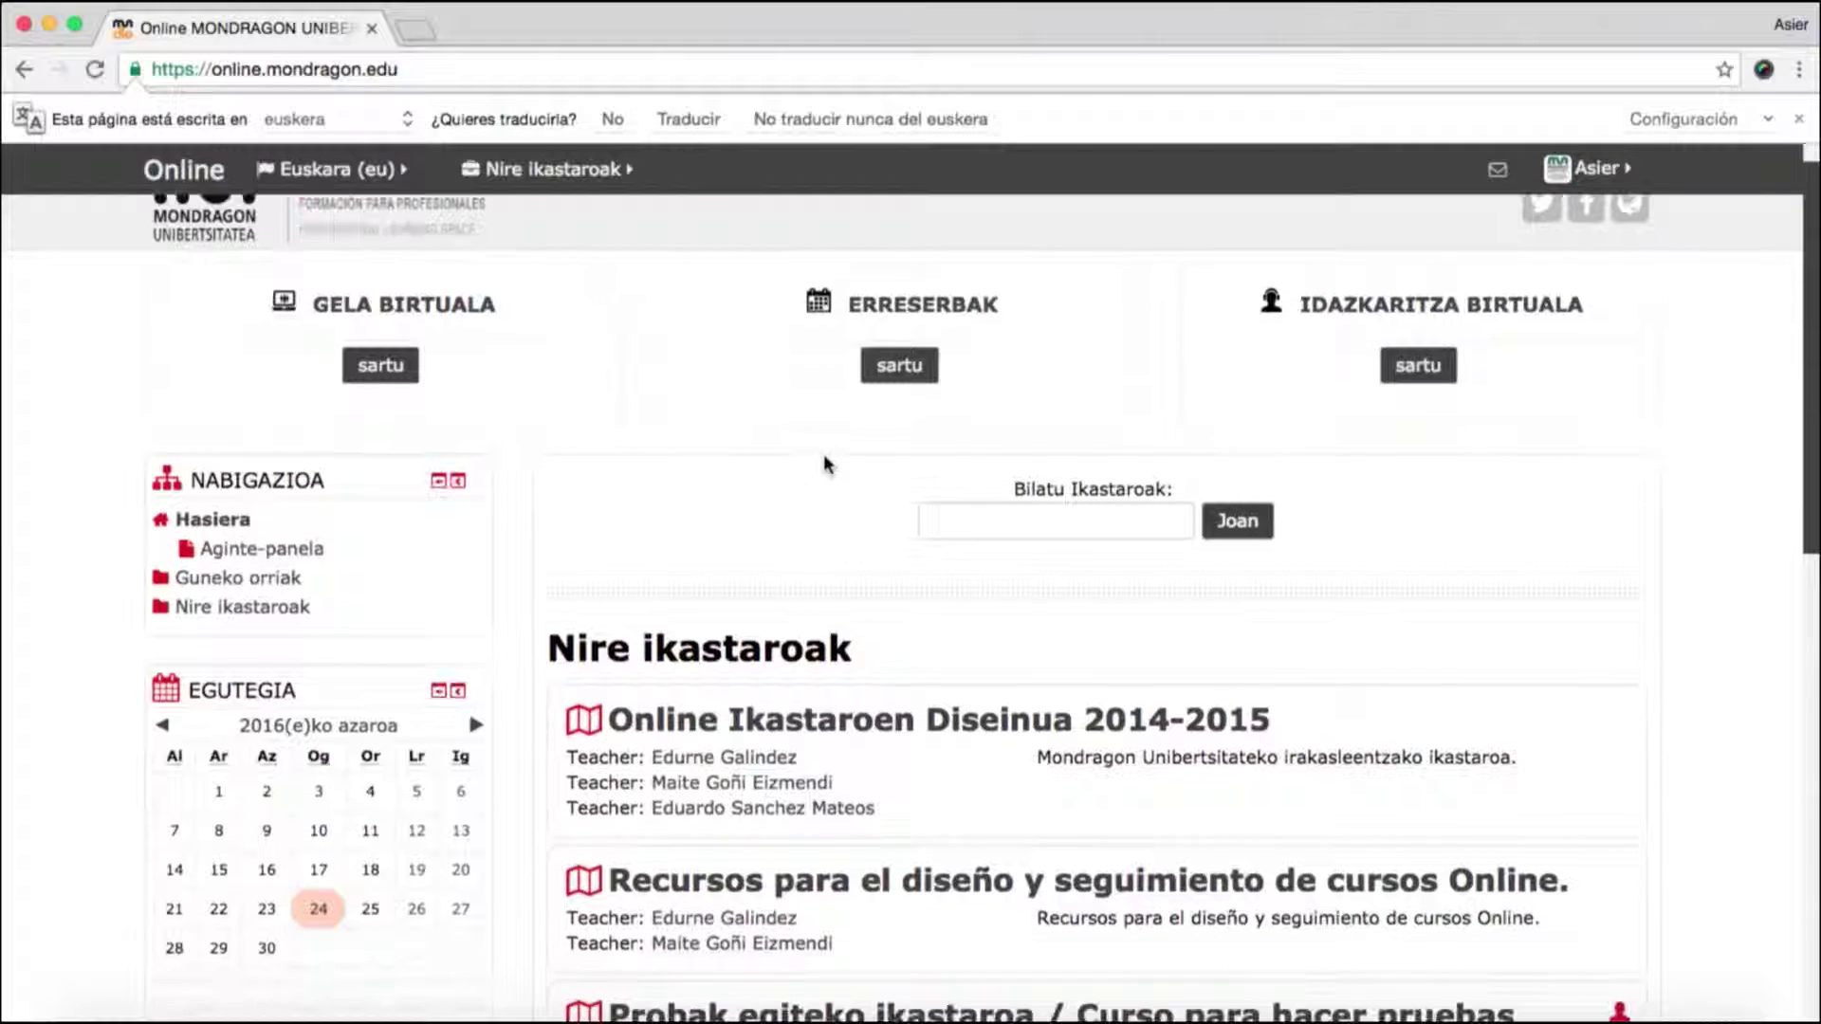
- Scroll the course list and enter the Probak egiteko ikastaroa course
scroll(825, 464, "down", 5)
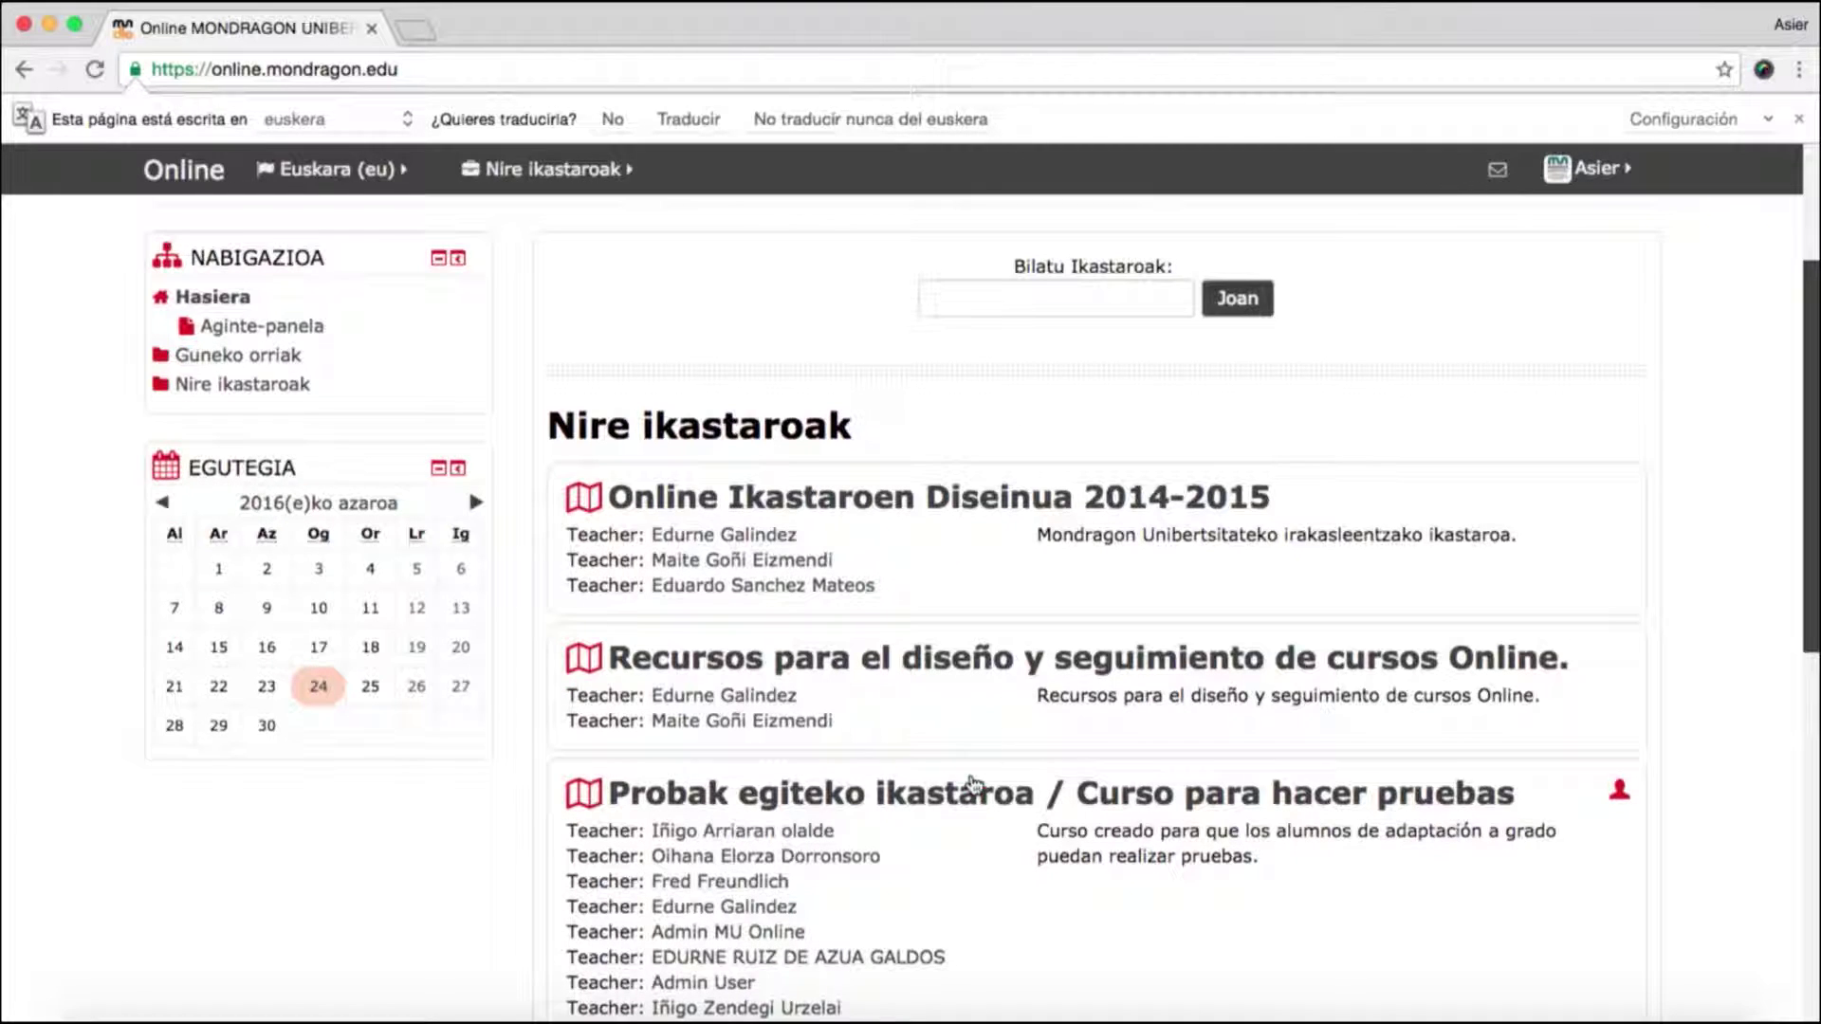
left_click(971, 802)
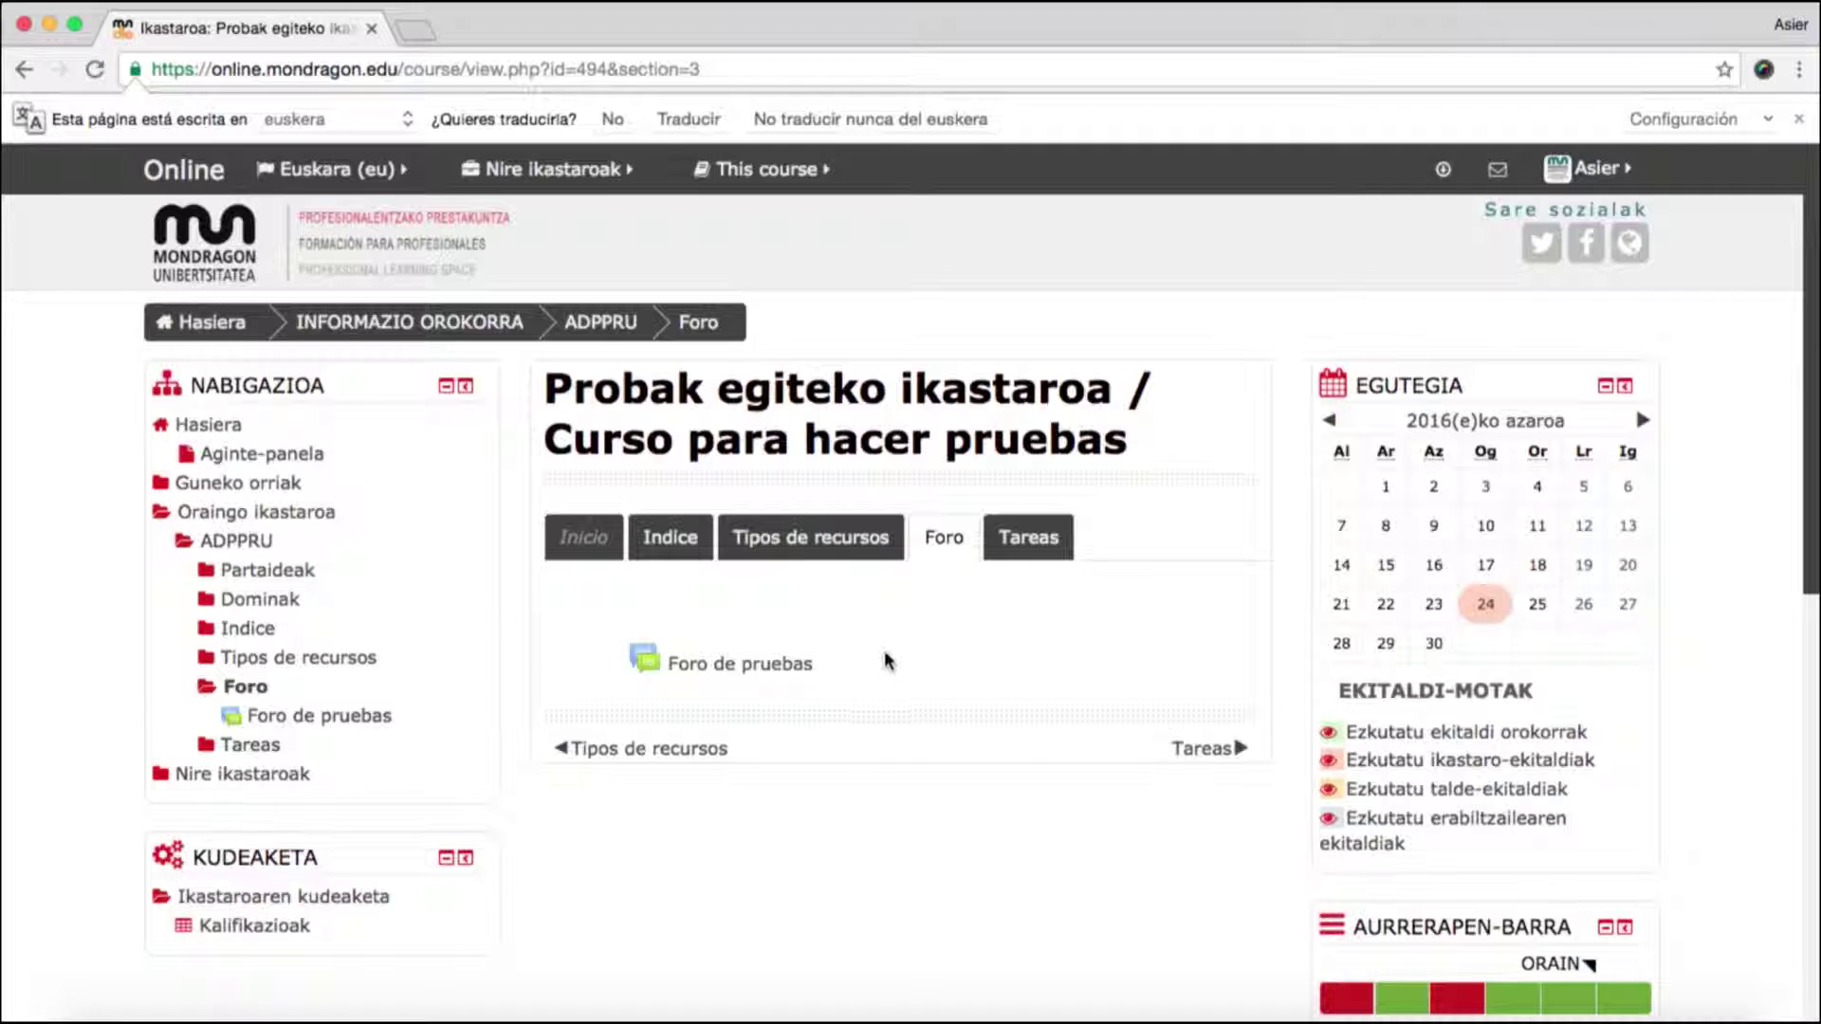
- Open the Foro de pruebas forum and look through its discussion list
left_click(706, 666)
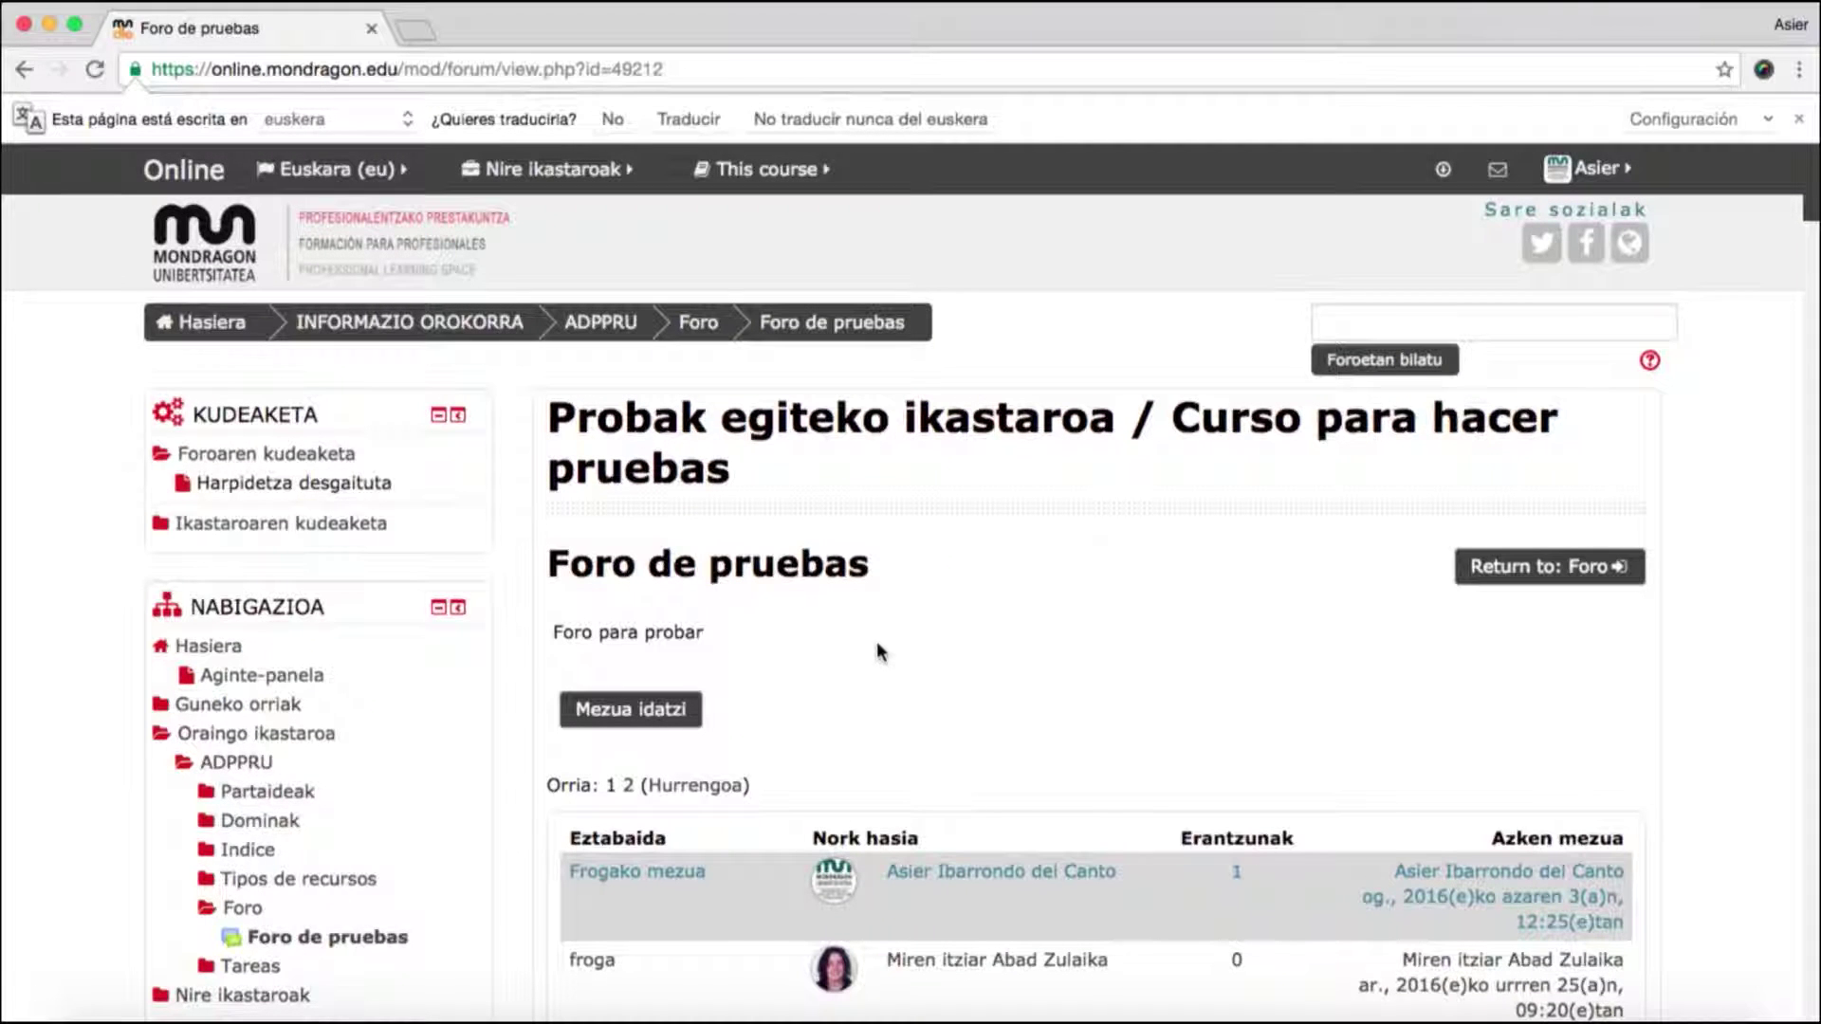
scroll(946, 633, "down", 1)
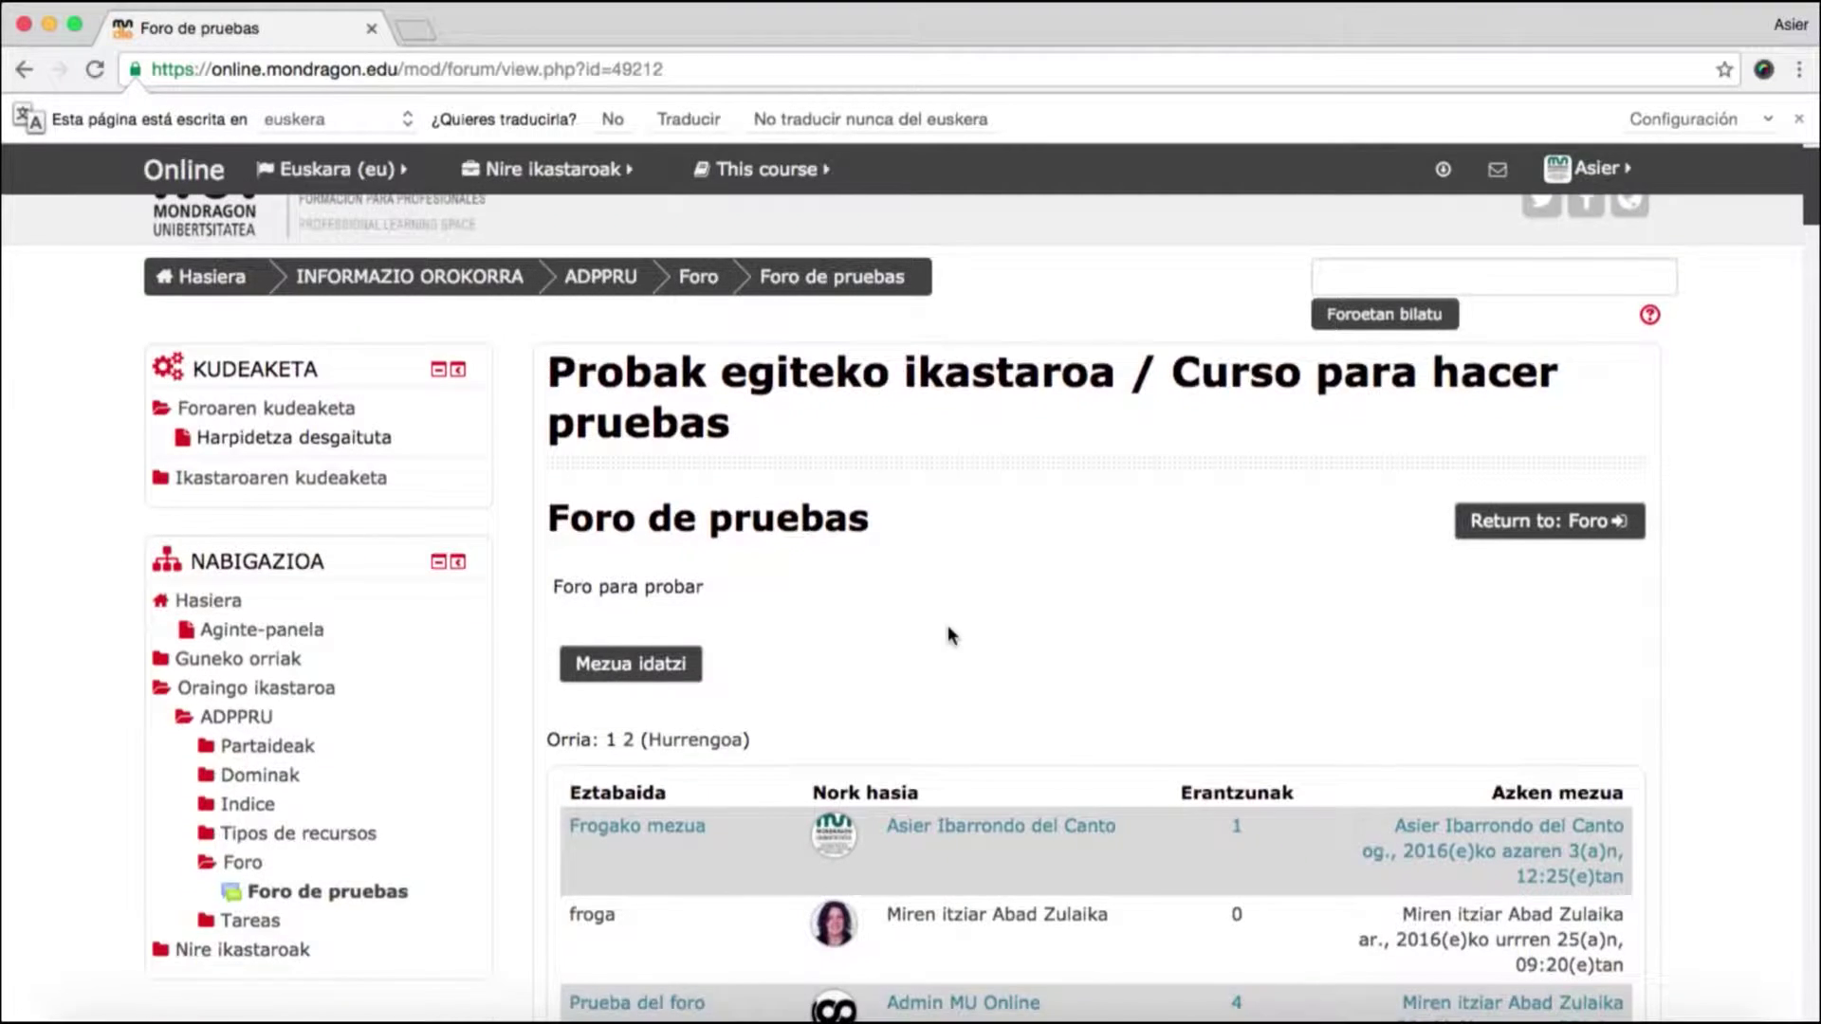
scroll(948, 630, "down", 10)
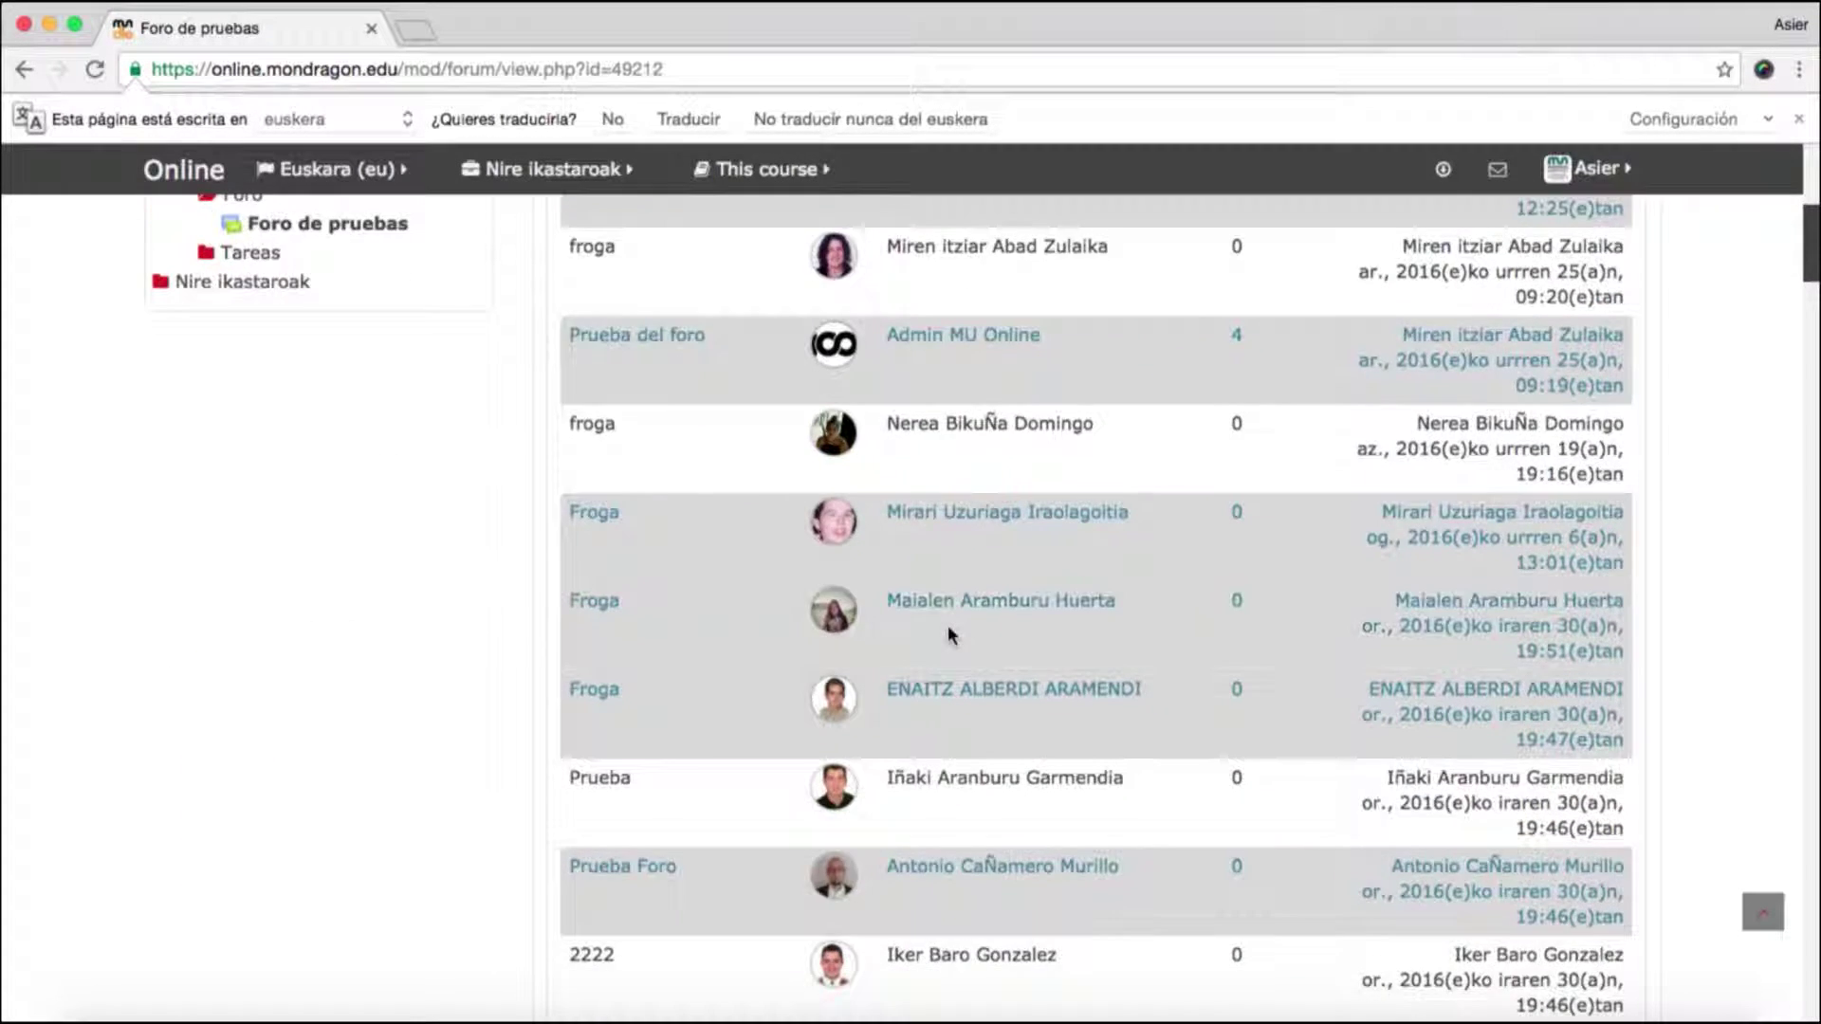
scroll(1043, 763, "up", 15)
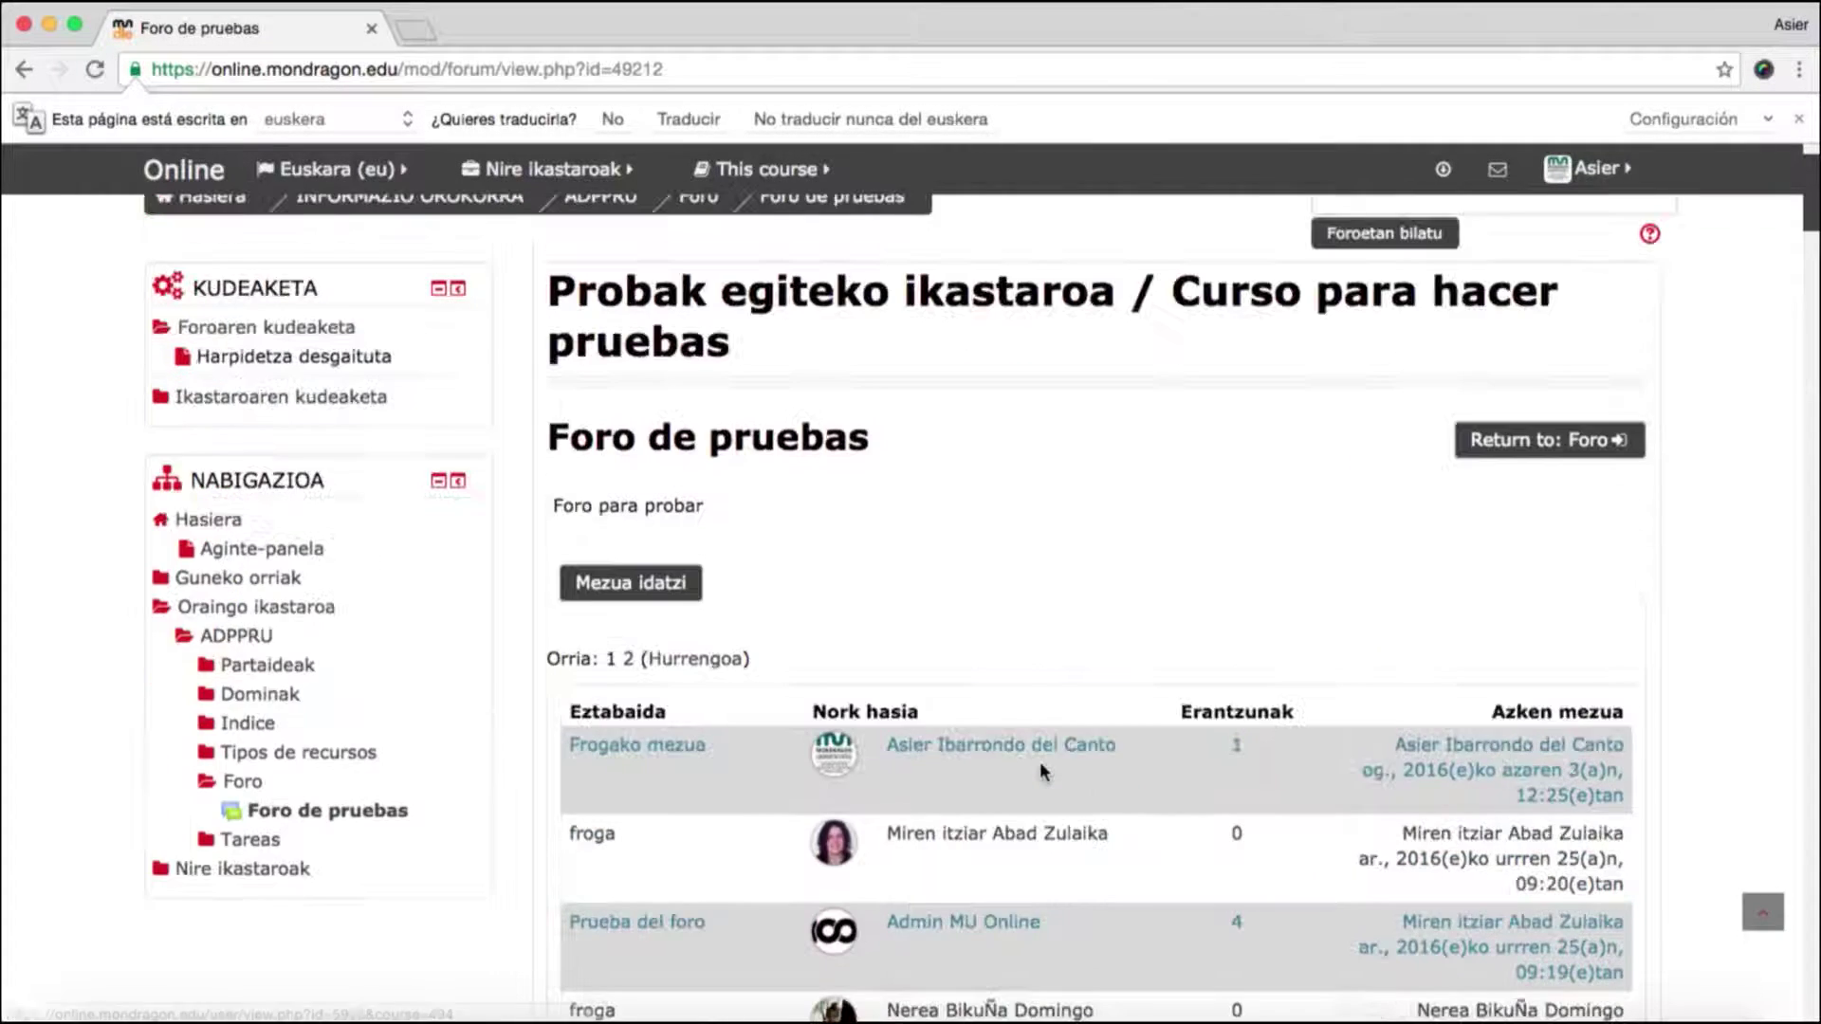
scroll(1041, 768, "up", 3)
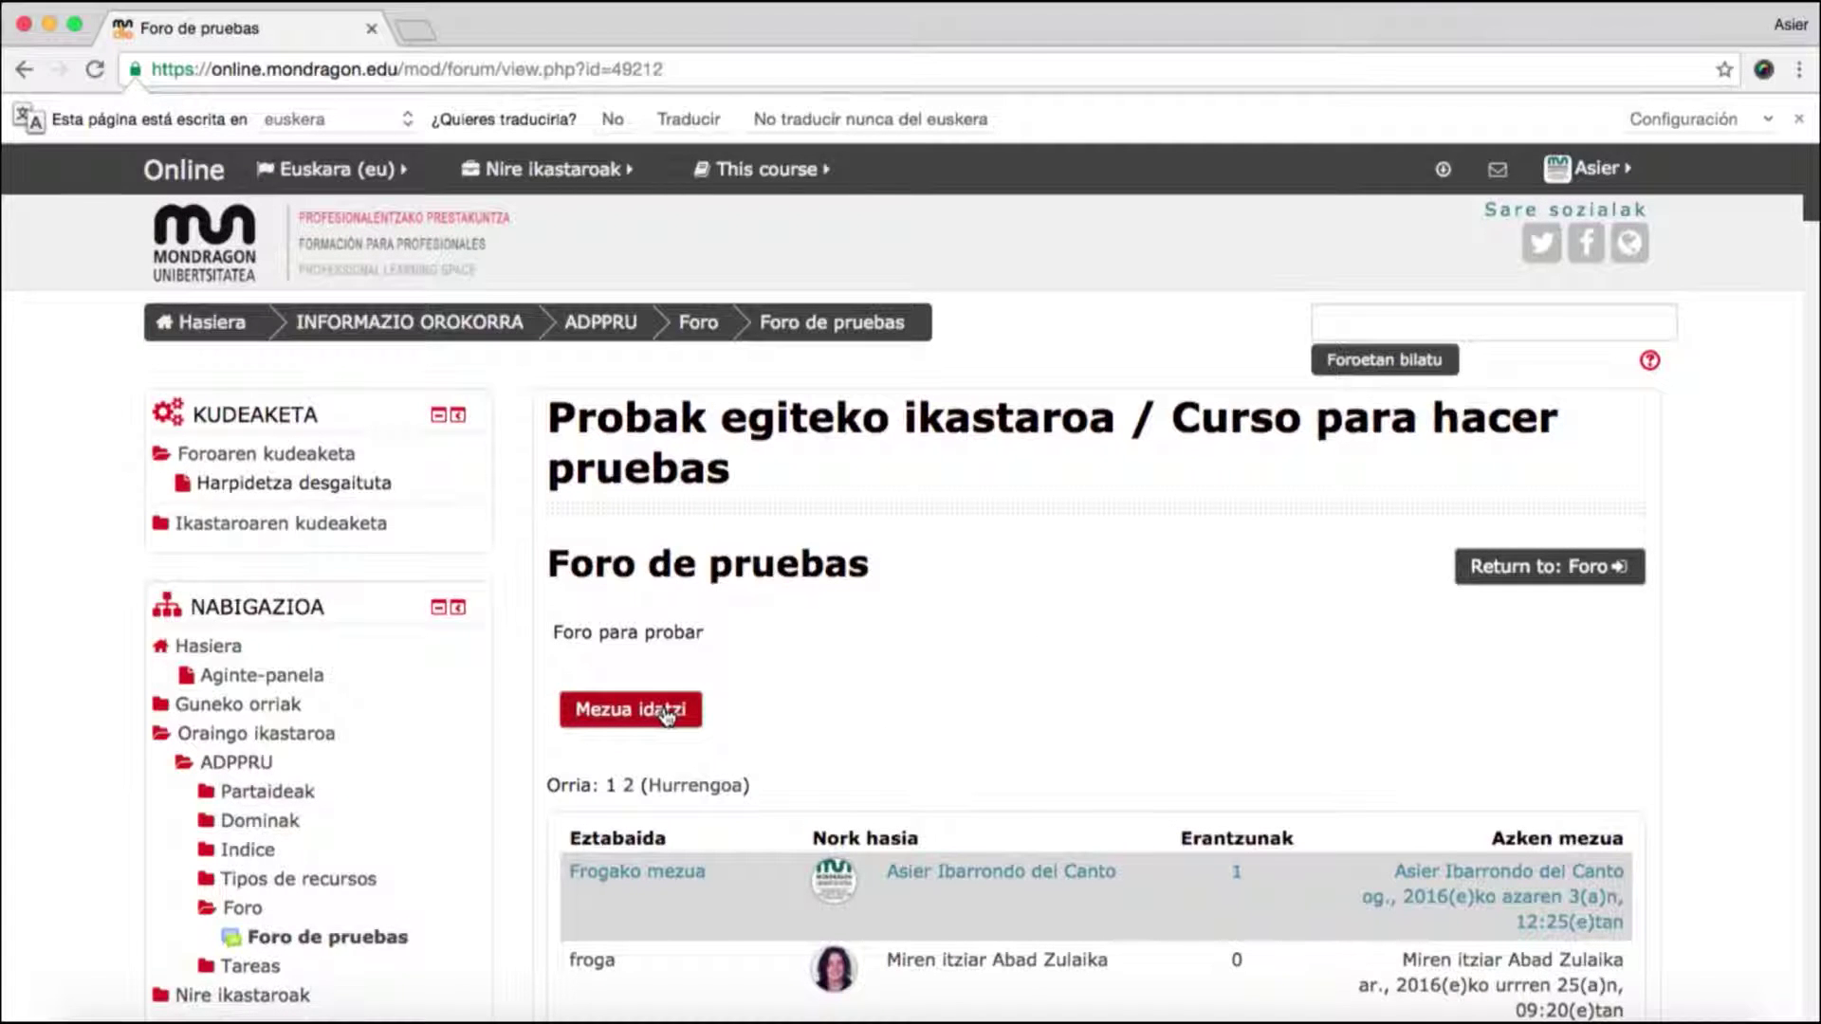
- Start a new discussion with the subject 'frogarako mezua.'
left_click(667, 713)
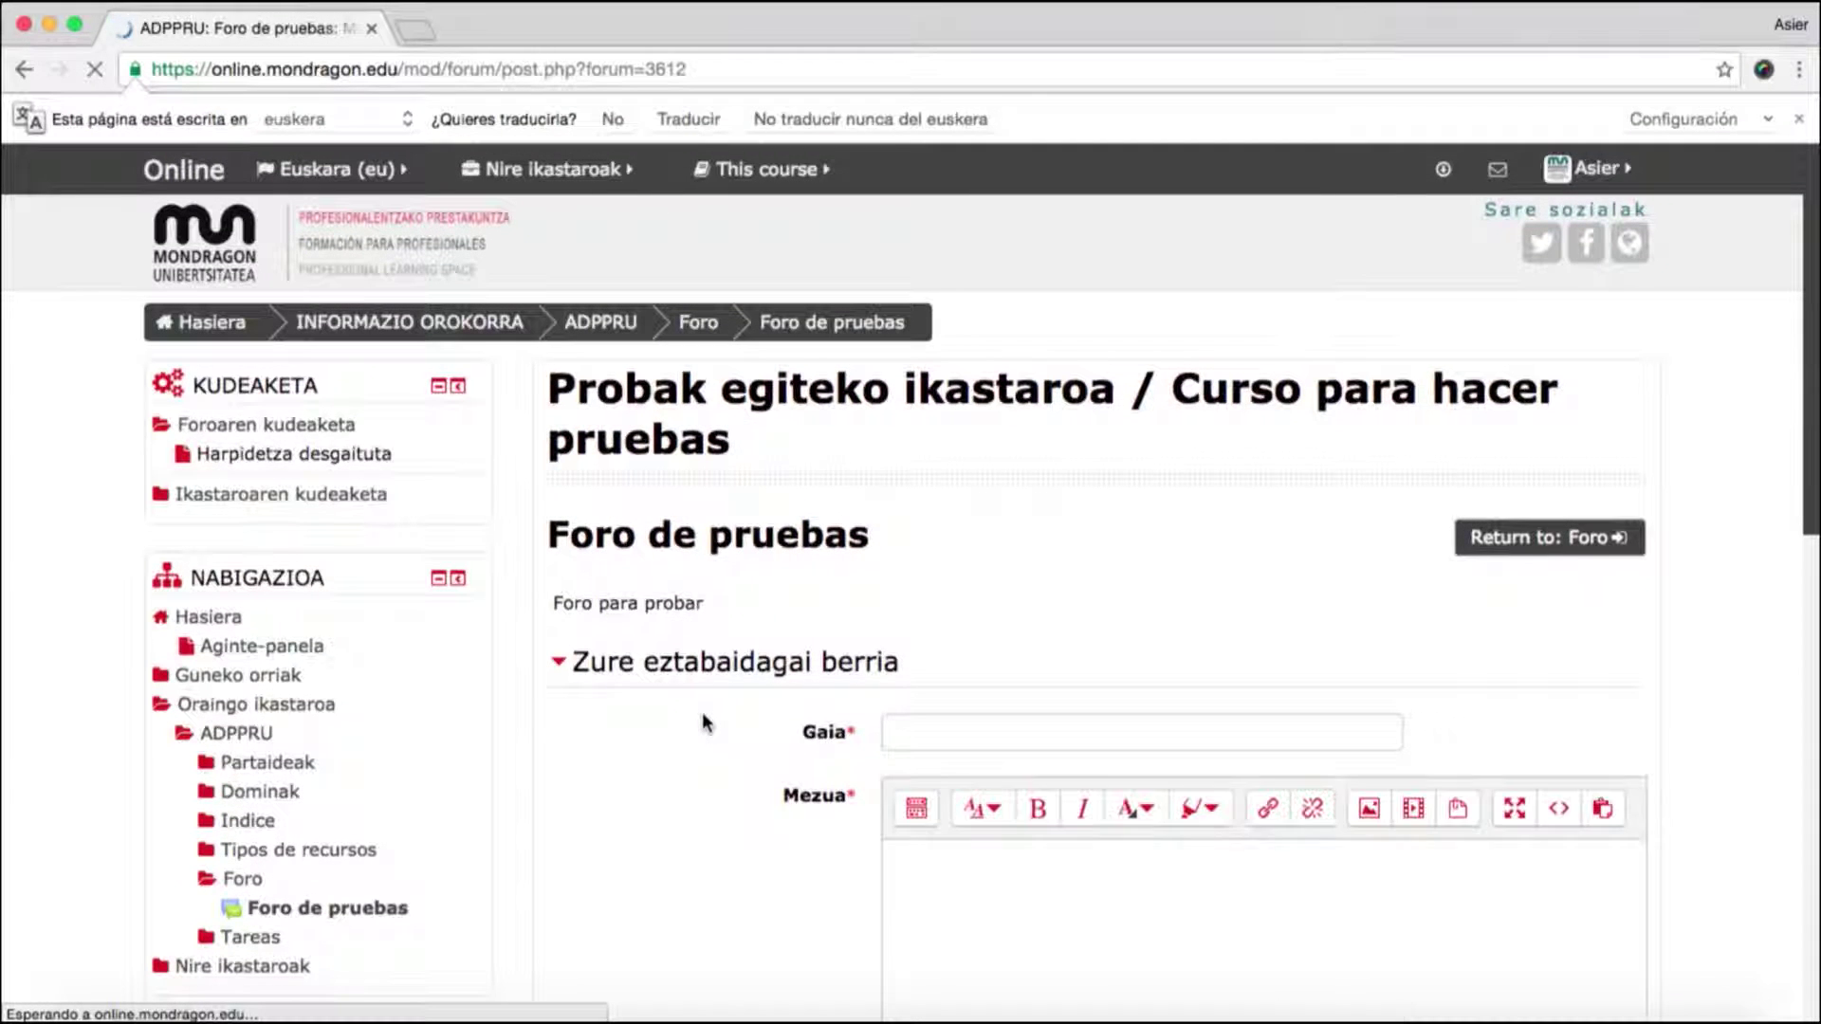
scroll(702, 723, "down", 1)
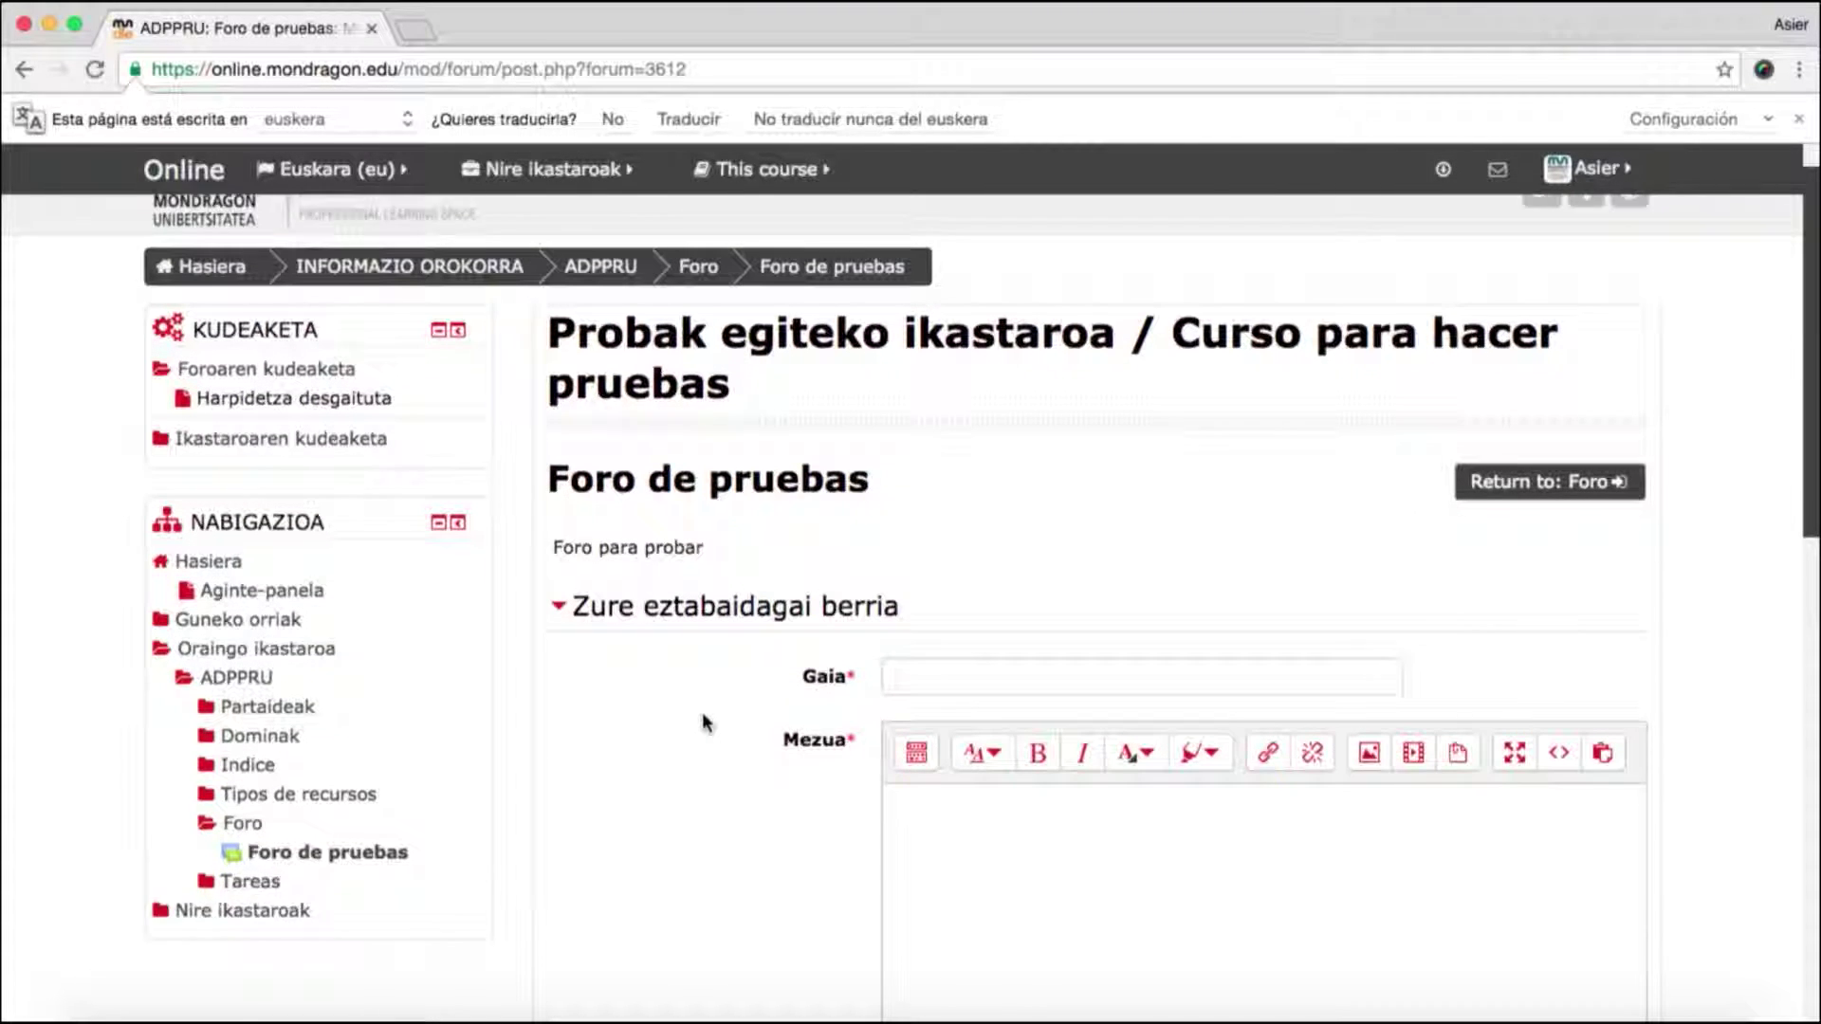
scroll(702, 722, "down", 1)
scroll(707, 723, "down", 4)
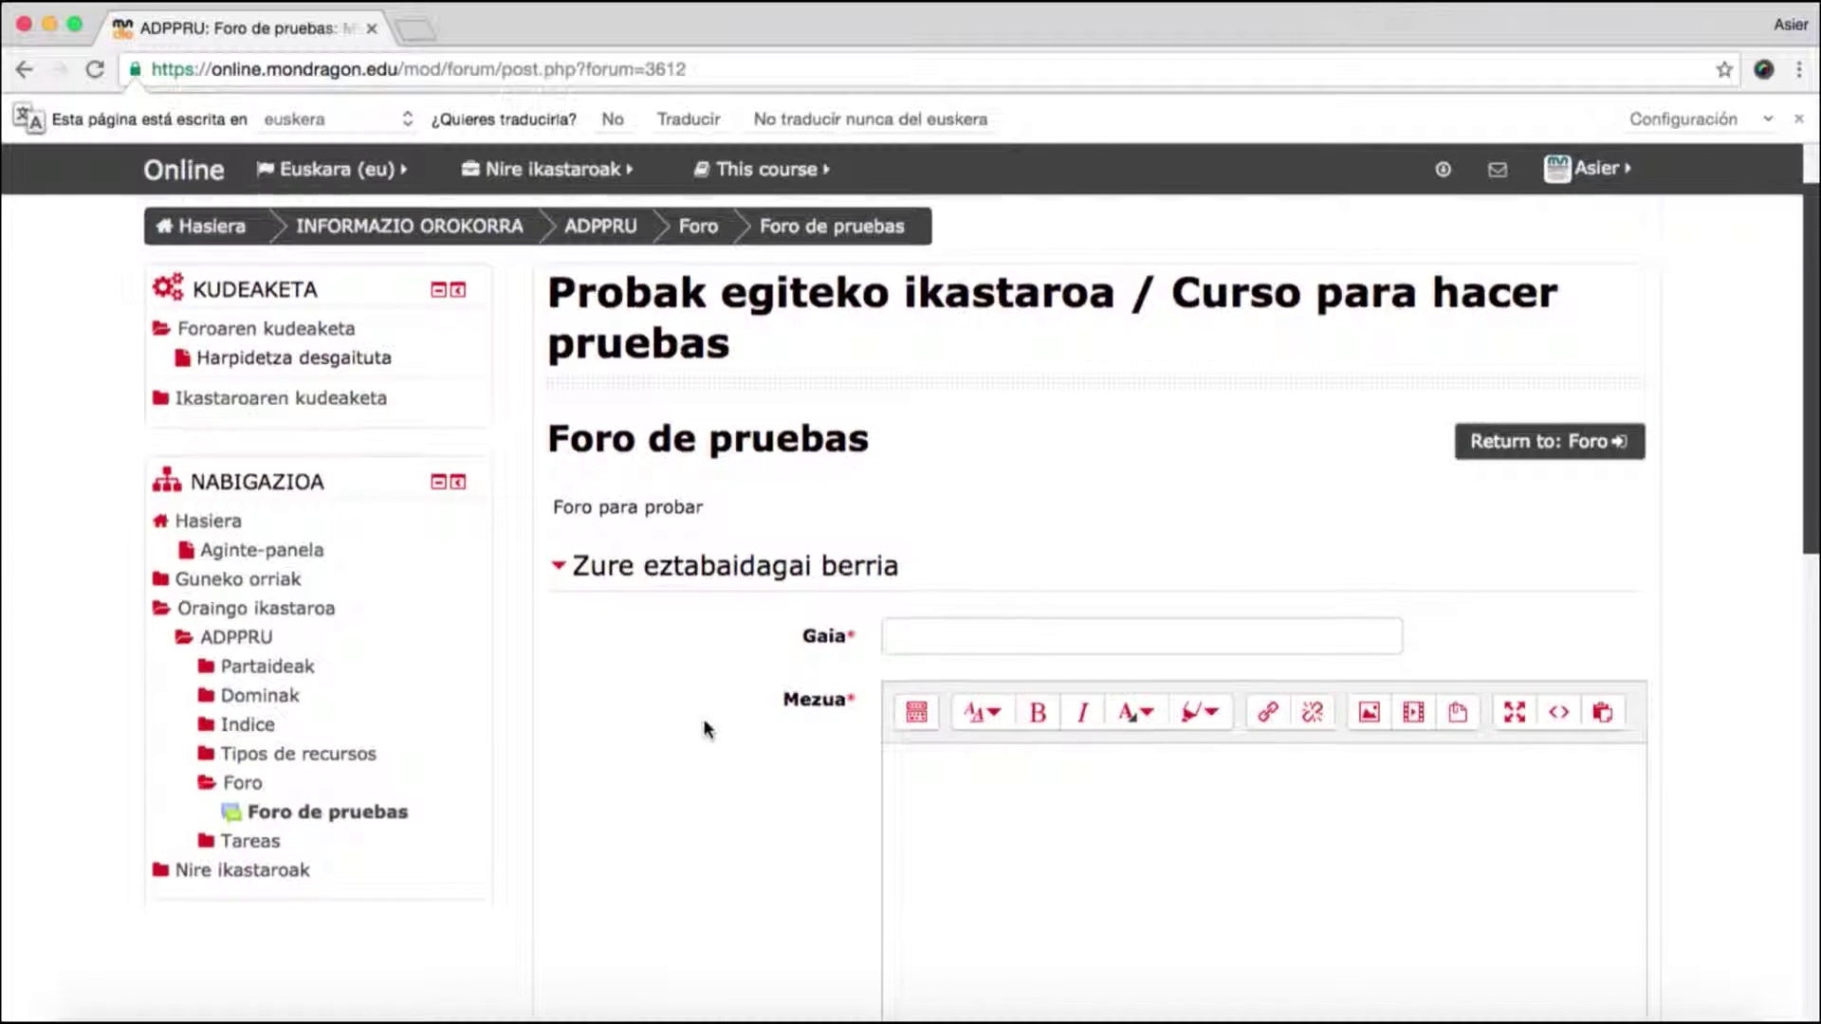
left_click(948, 480)
type("frogara")
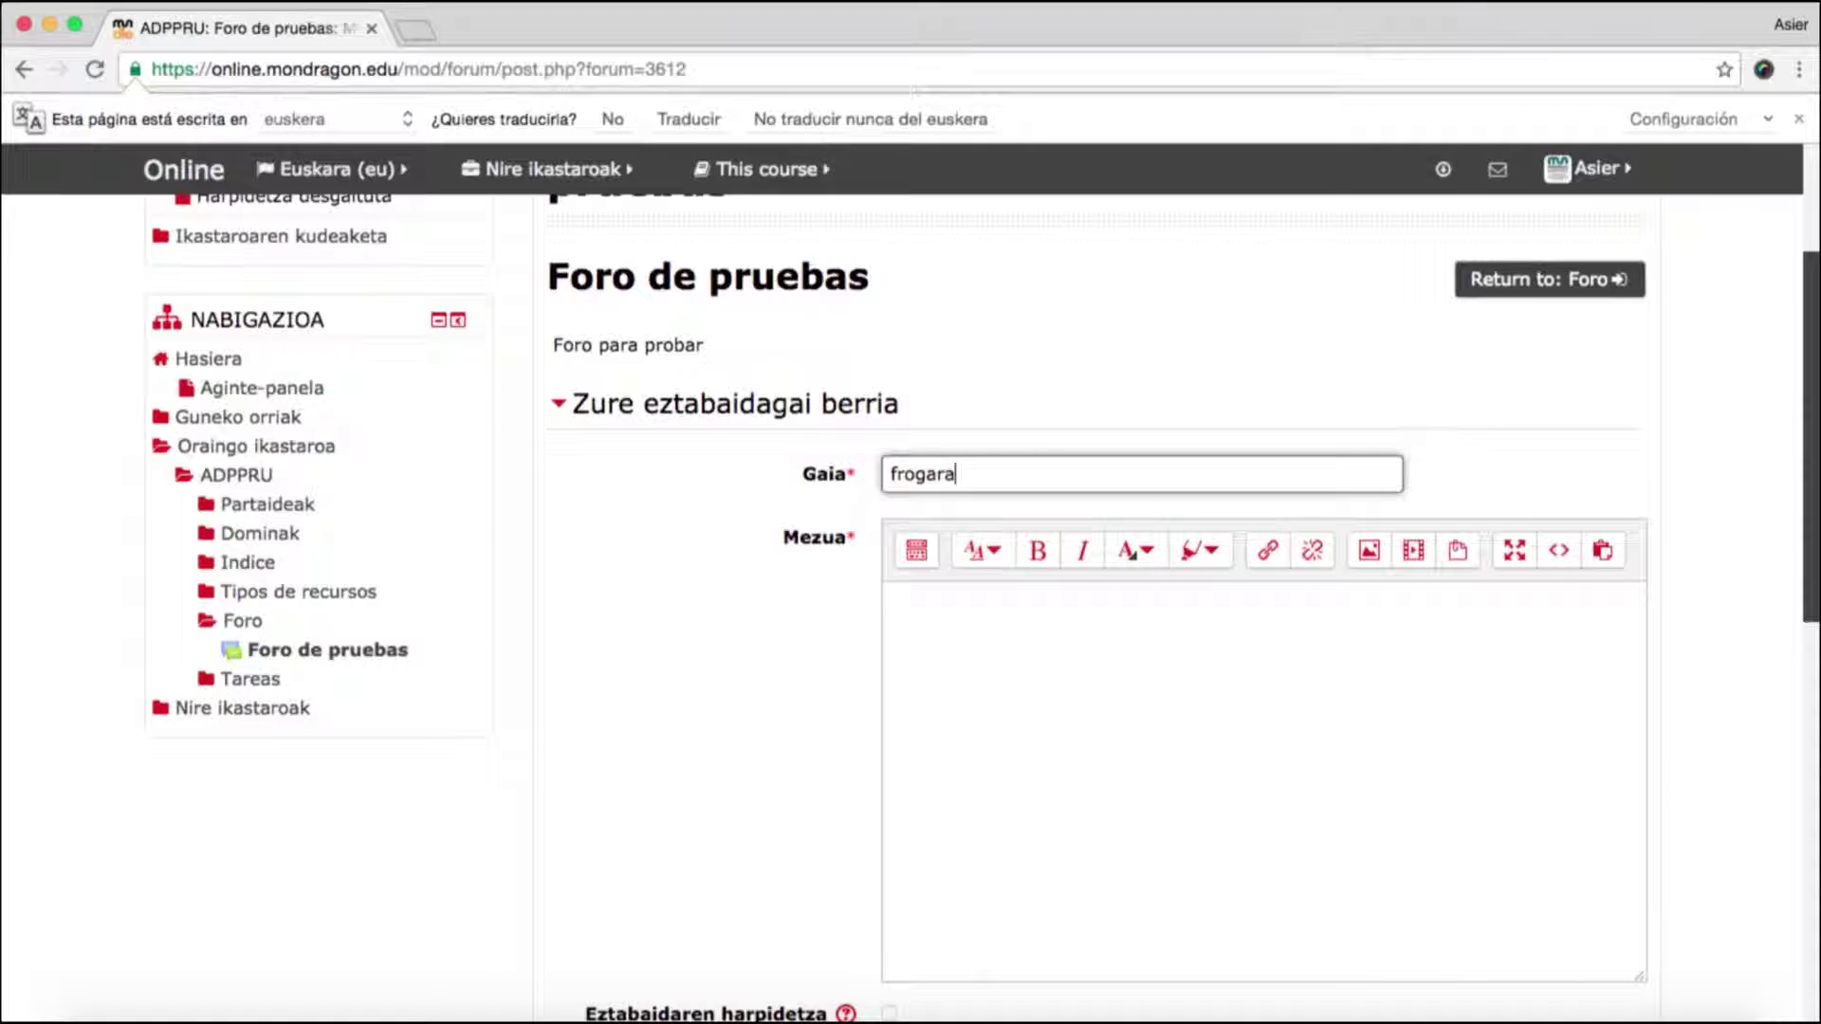
type("ko mezua.")
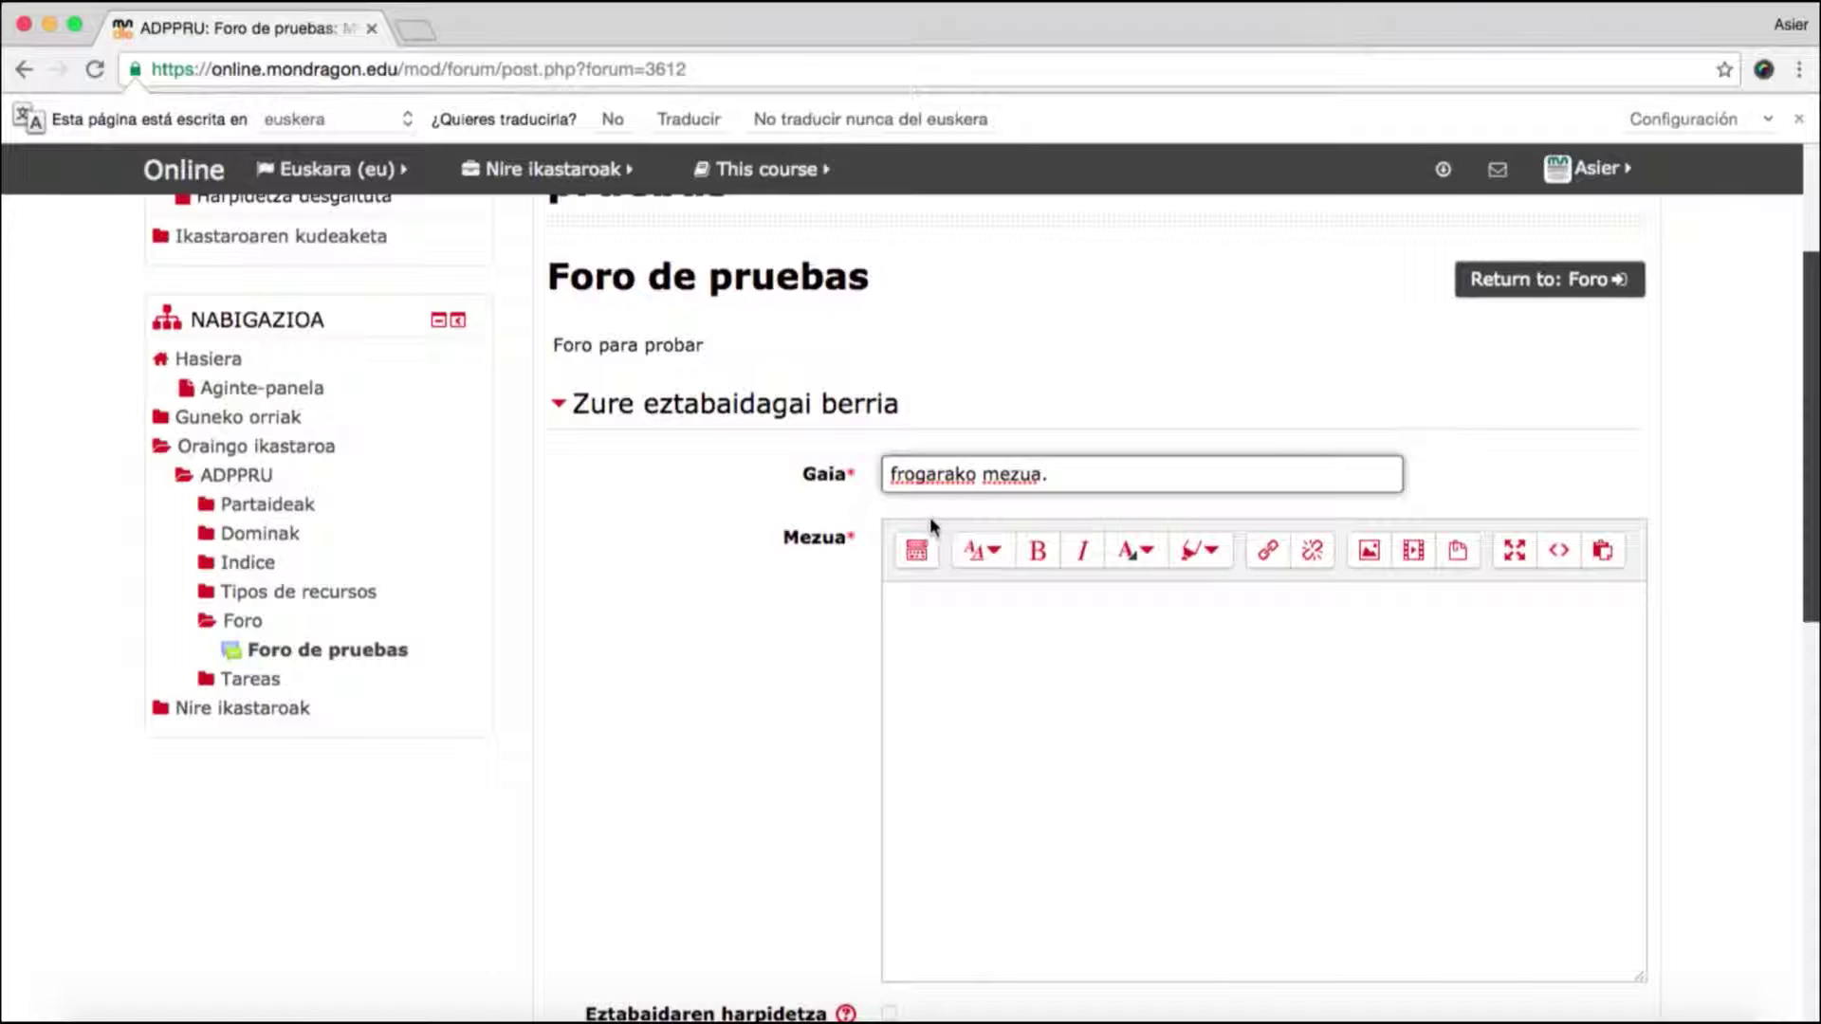
- Write the message 'Mezu hau froga bat da.' and scroll down to the submit buttons
left_click(929, 617)
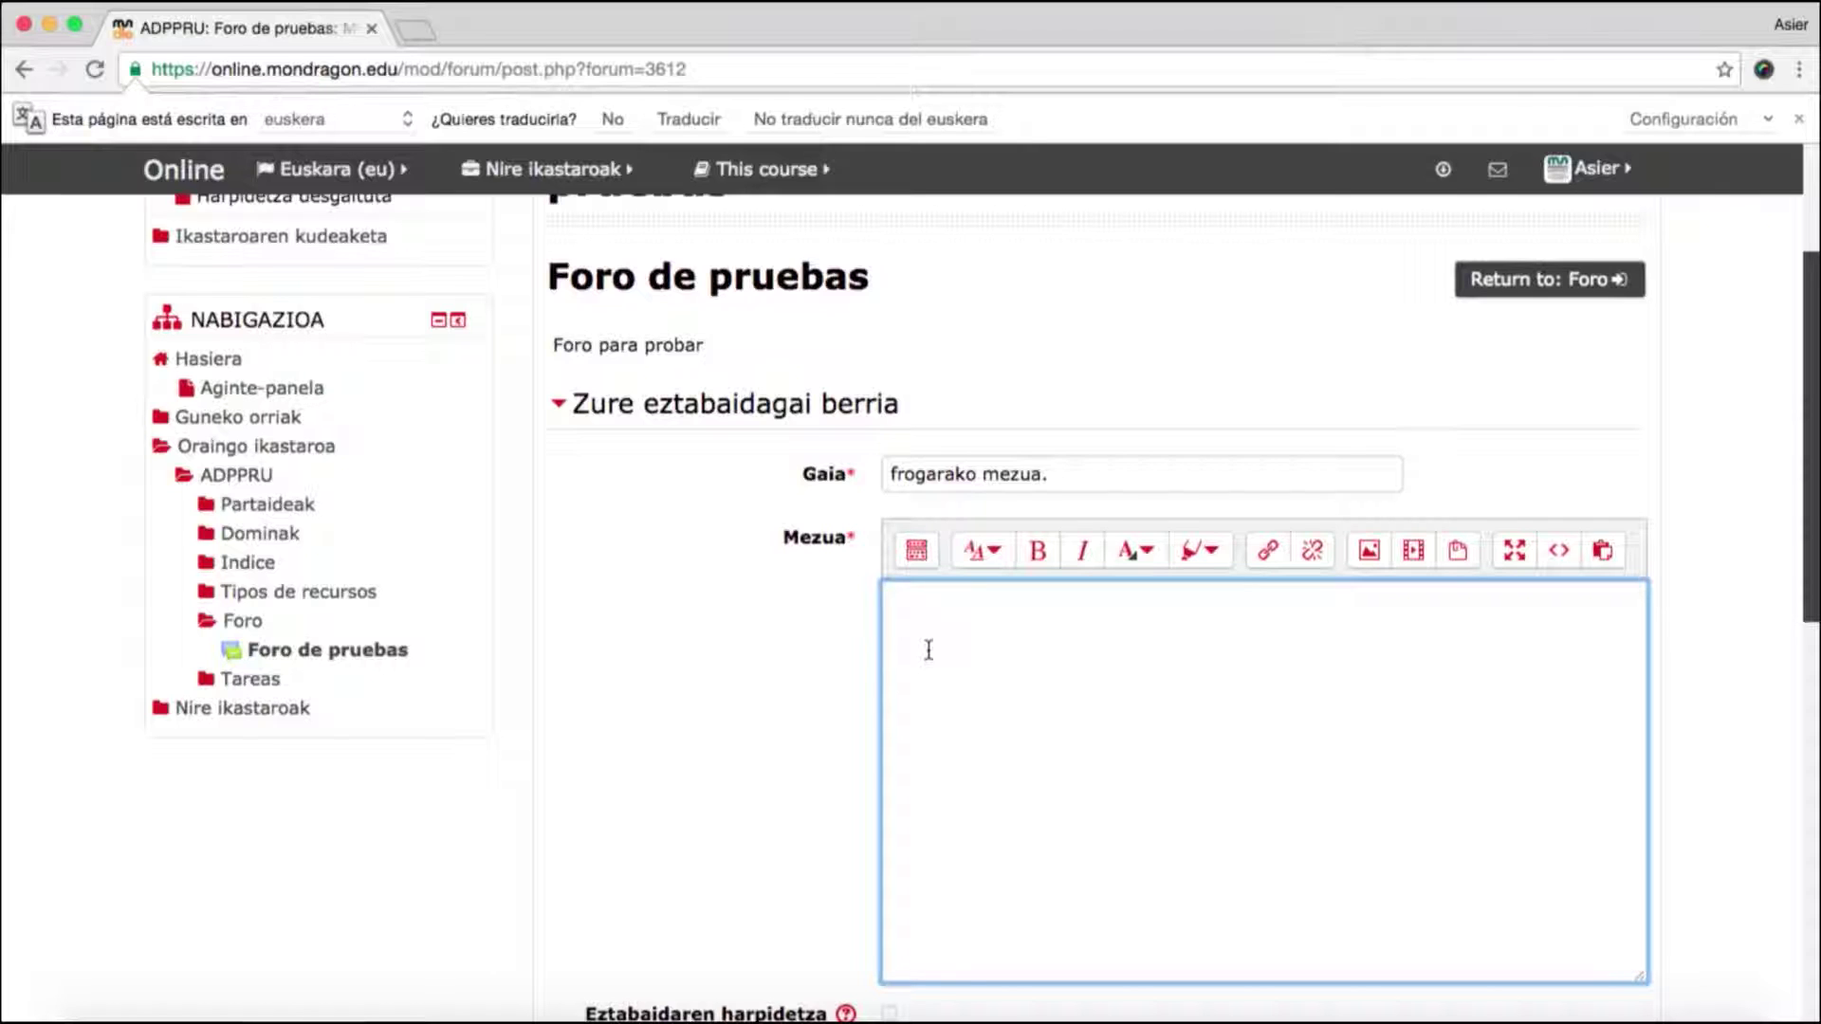
type("Mezu hau froga b")
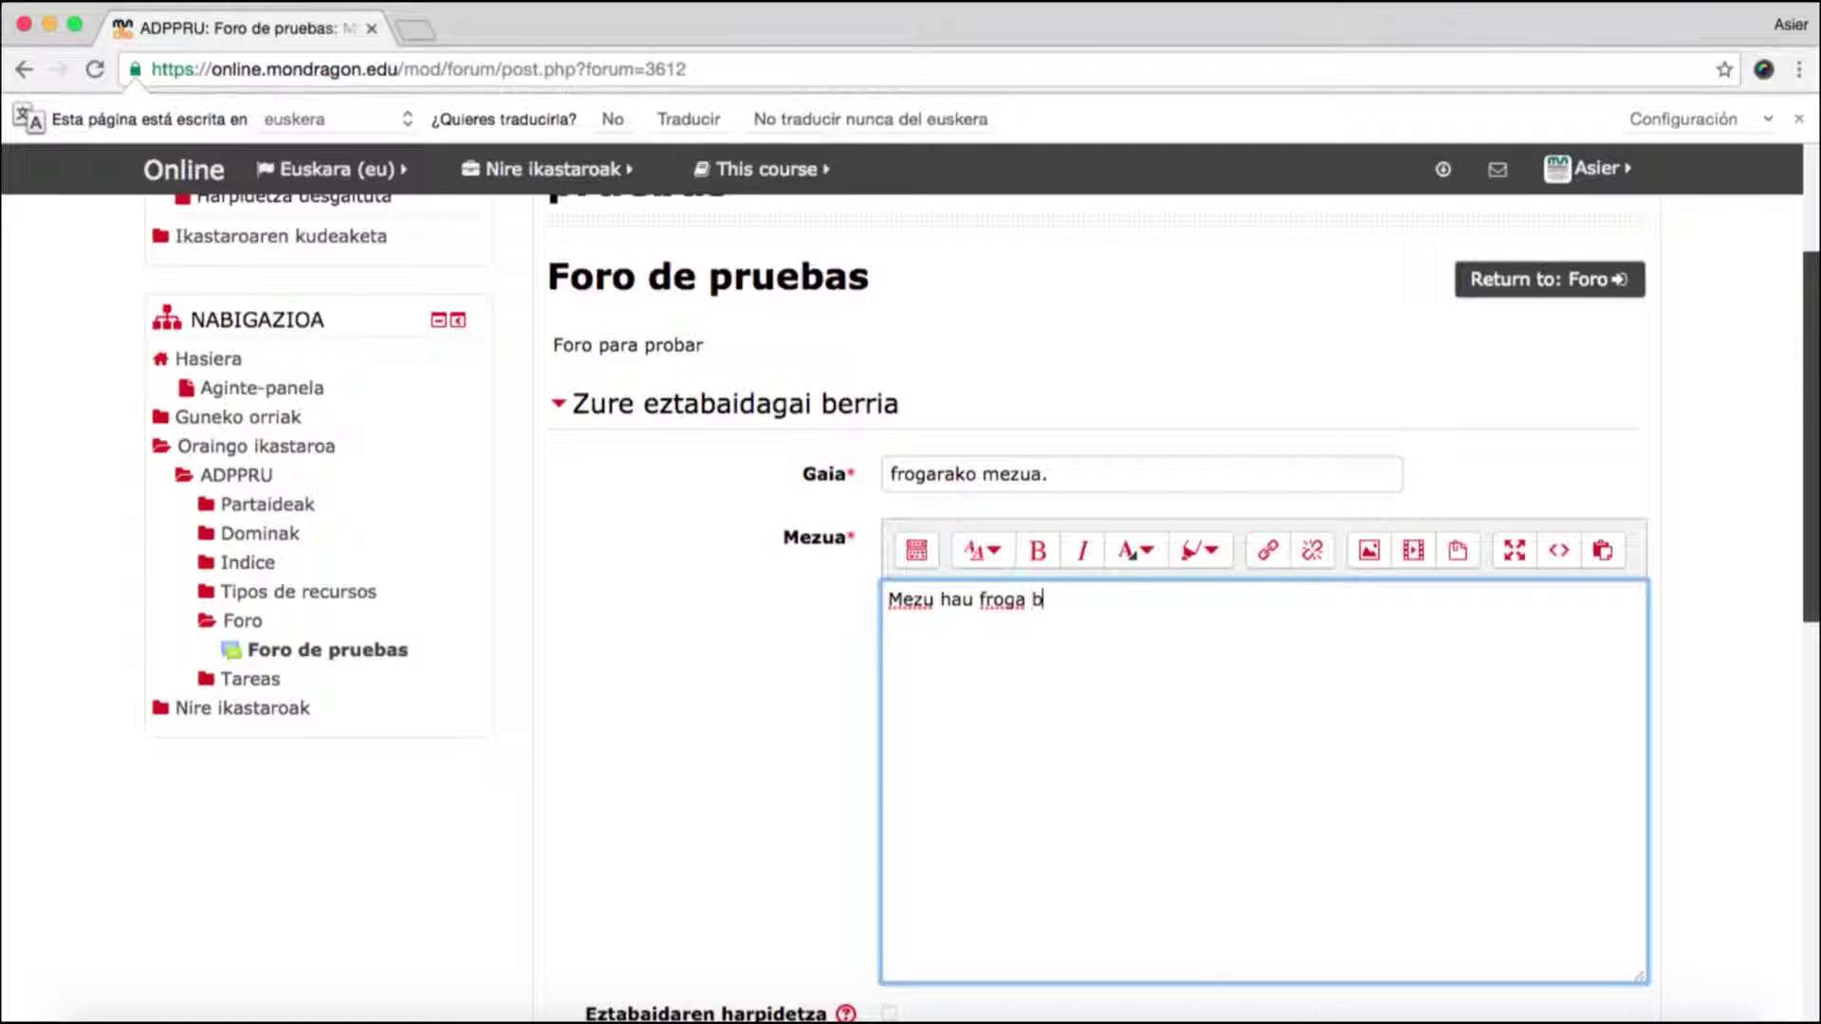
type("at da.")
scroll(831, 675, "down", 1)
scroll(830, 674, "down", 5)
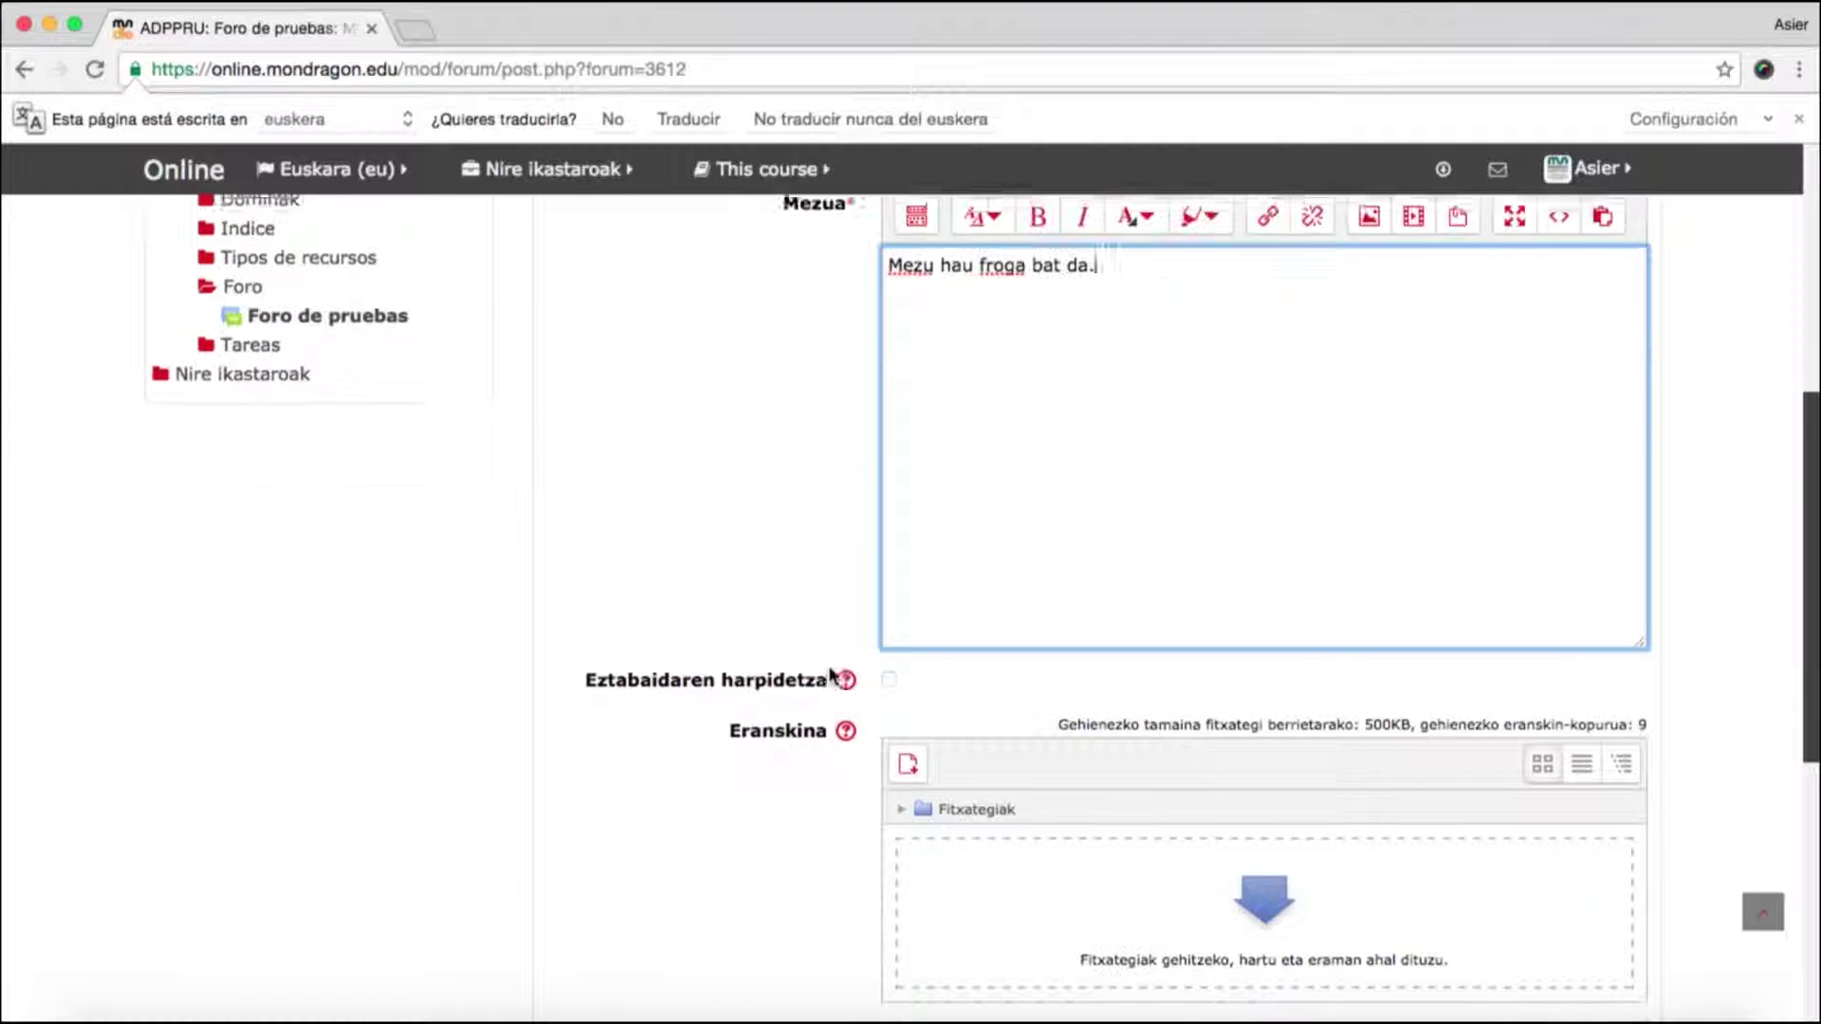
scroll(1119, 711, "down", 1)
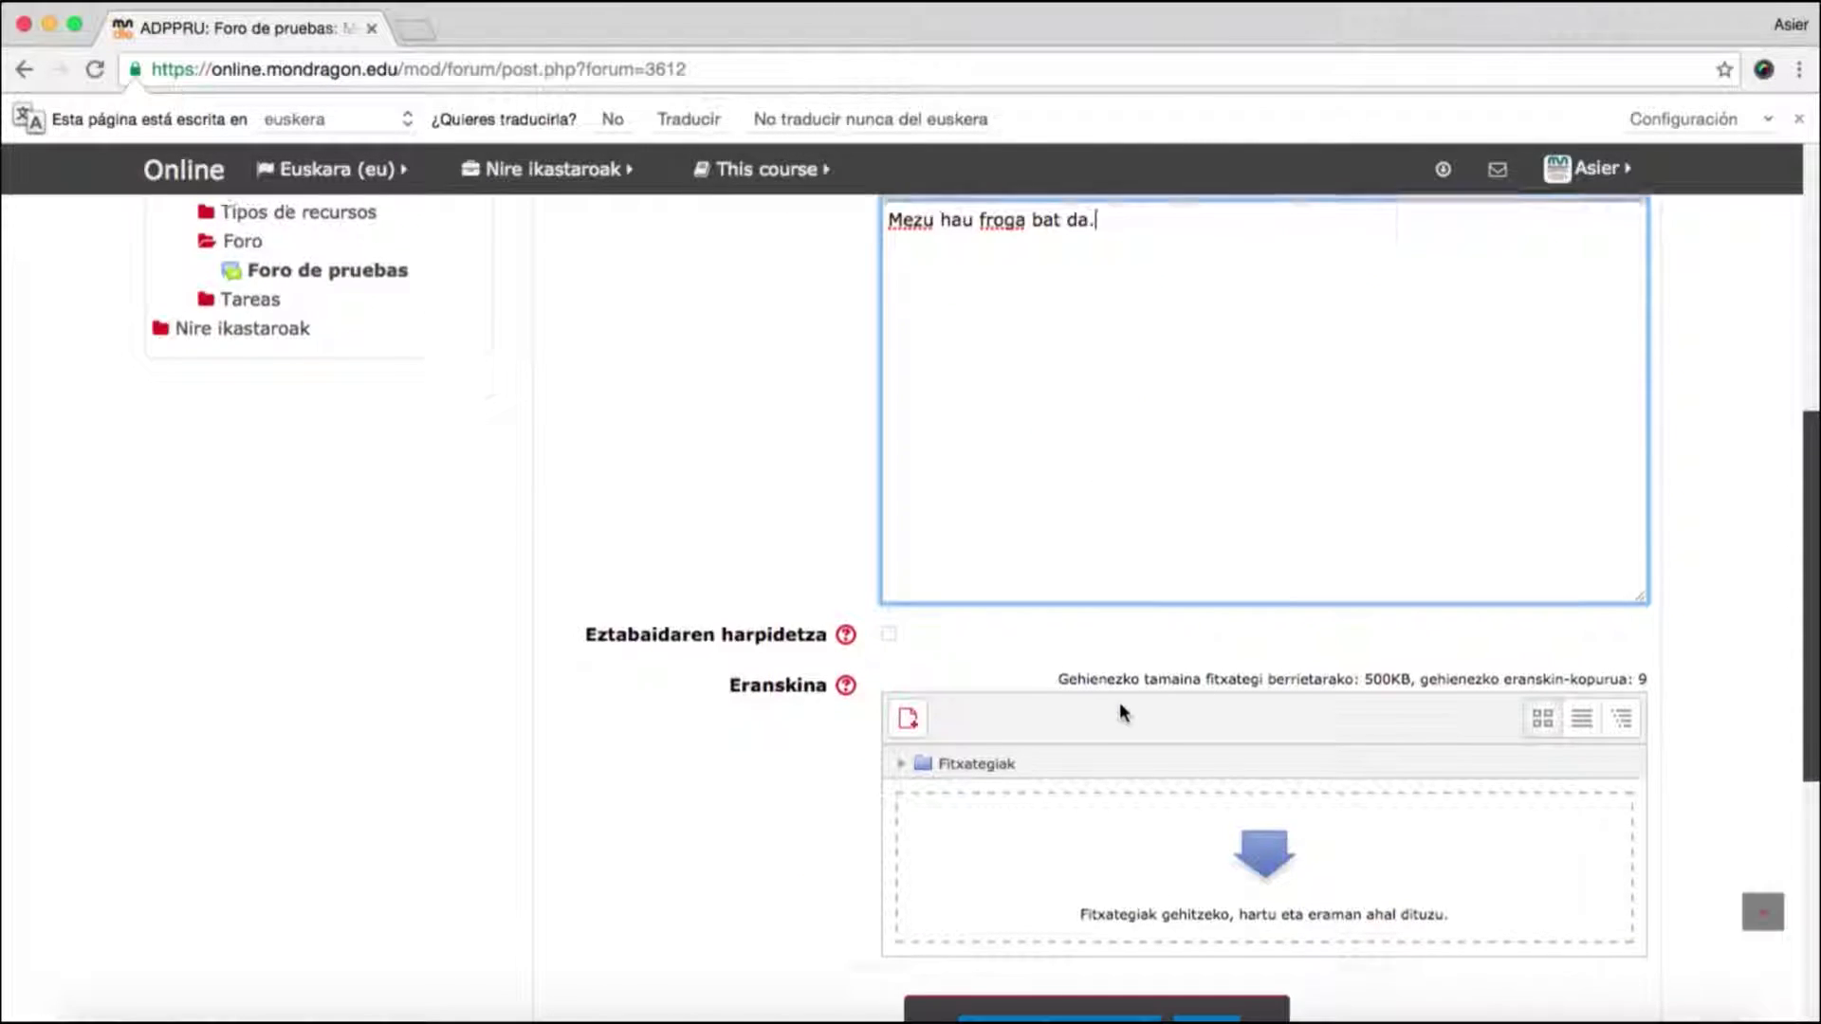
scroll(1121, 711, "down", 3)
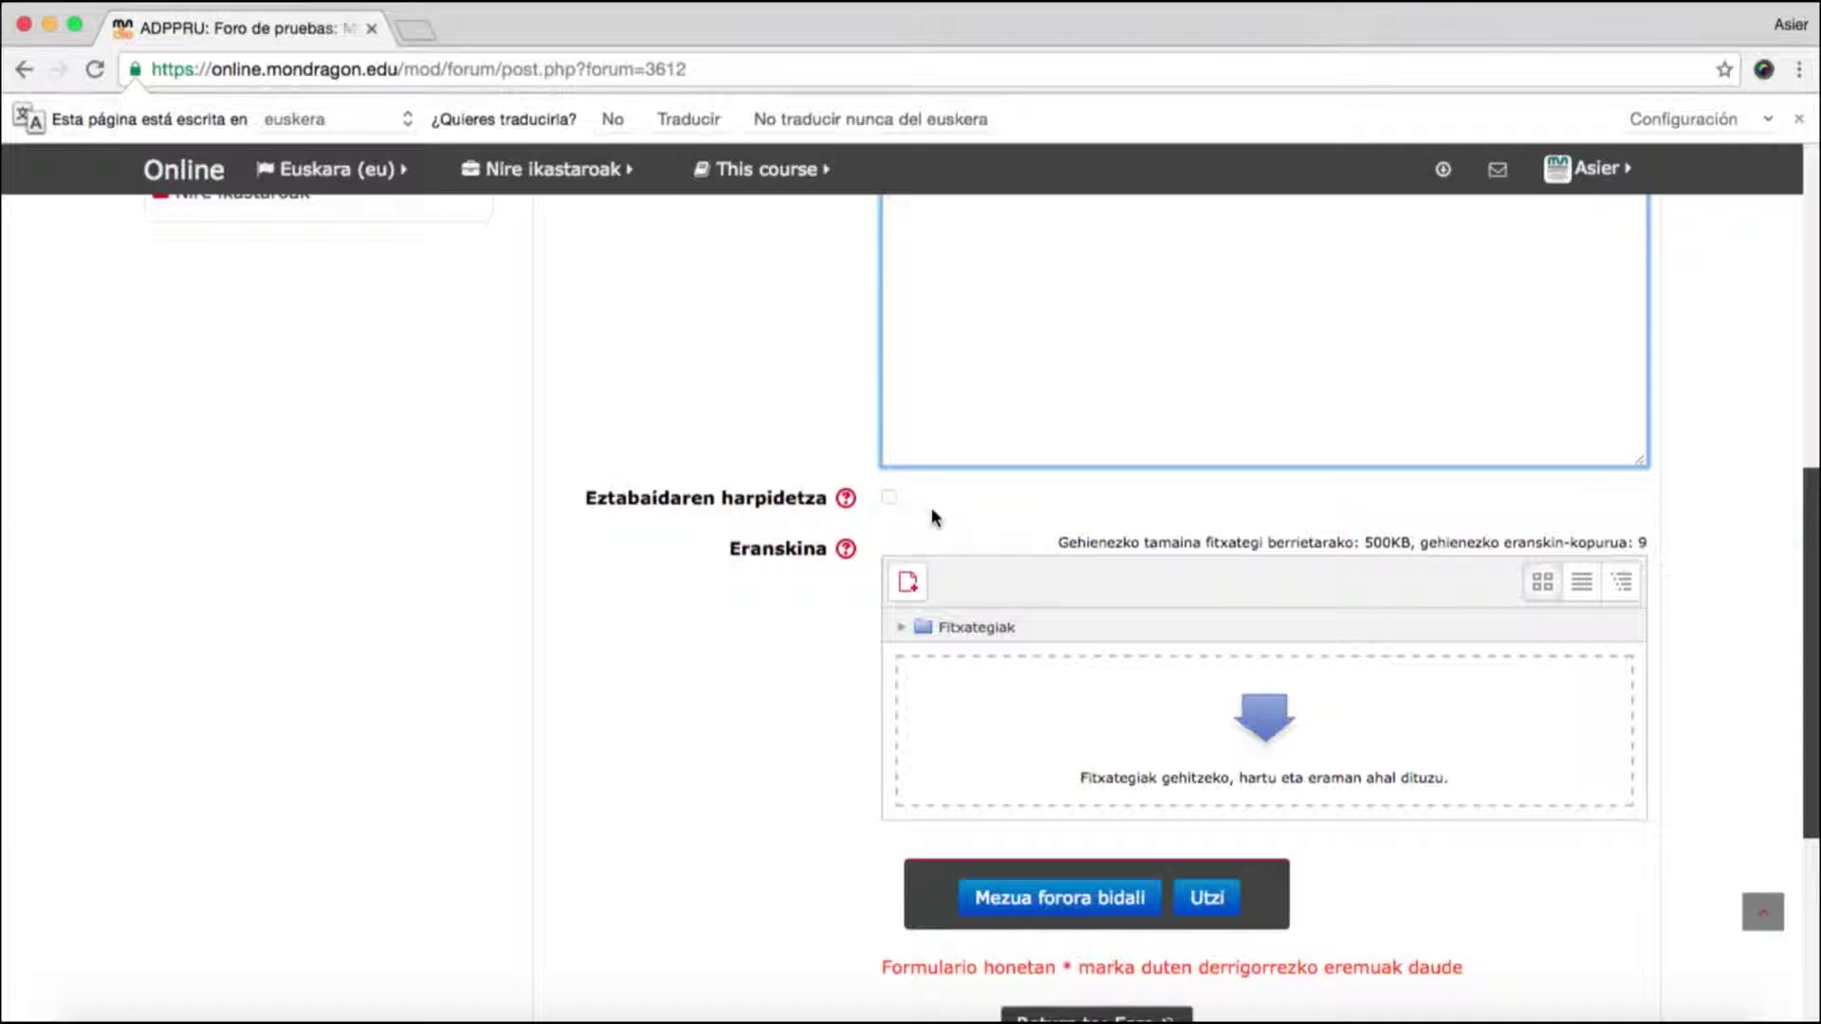
scroll(730, 833, "down", 1)
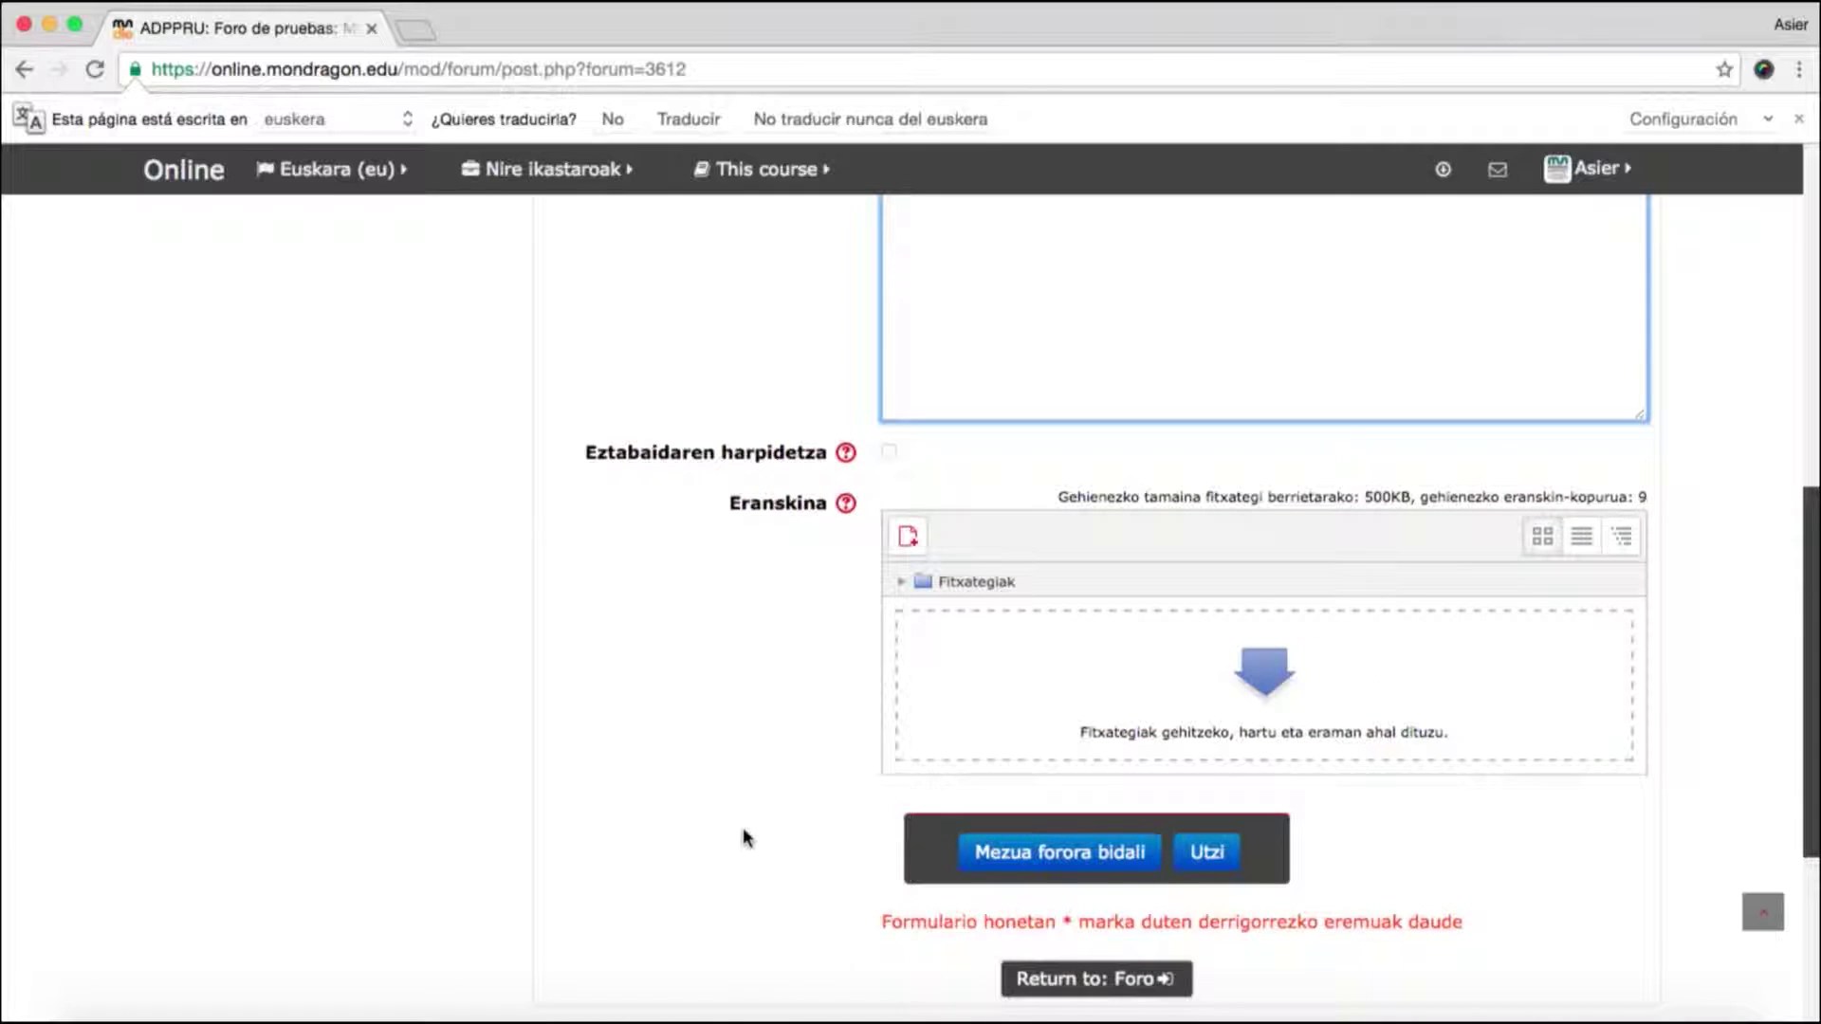
scroll(745, 837, "down", 1)
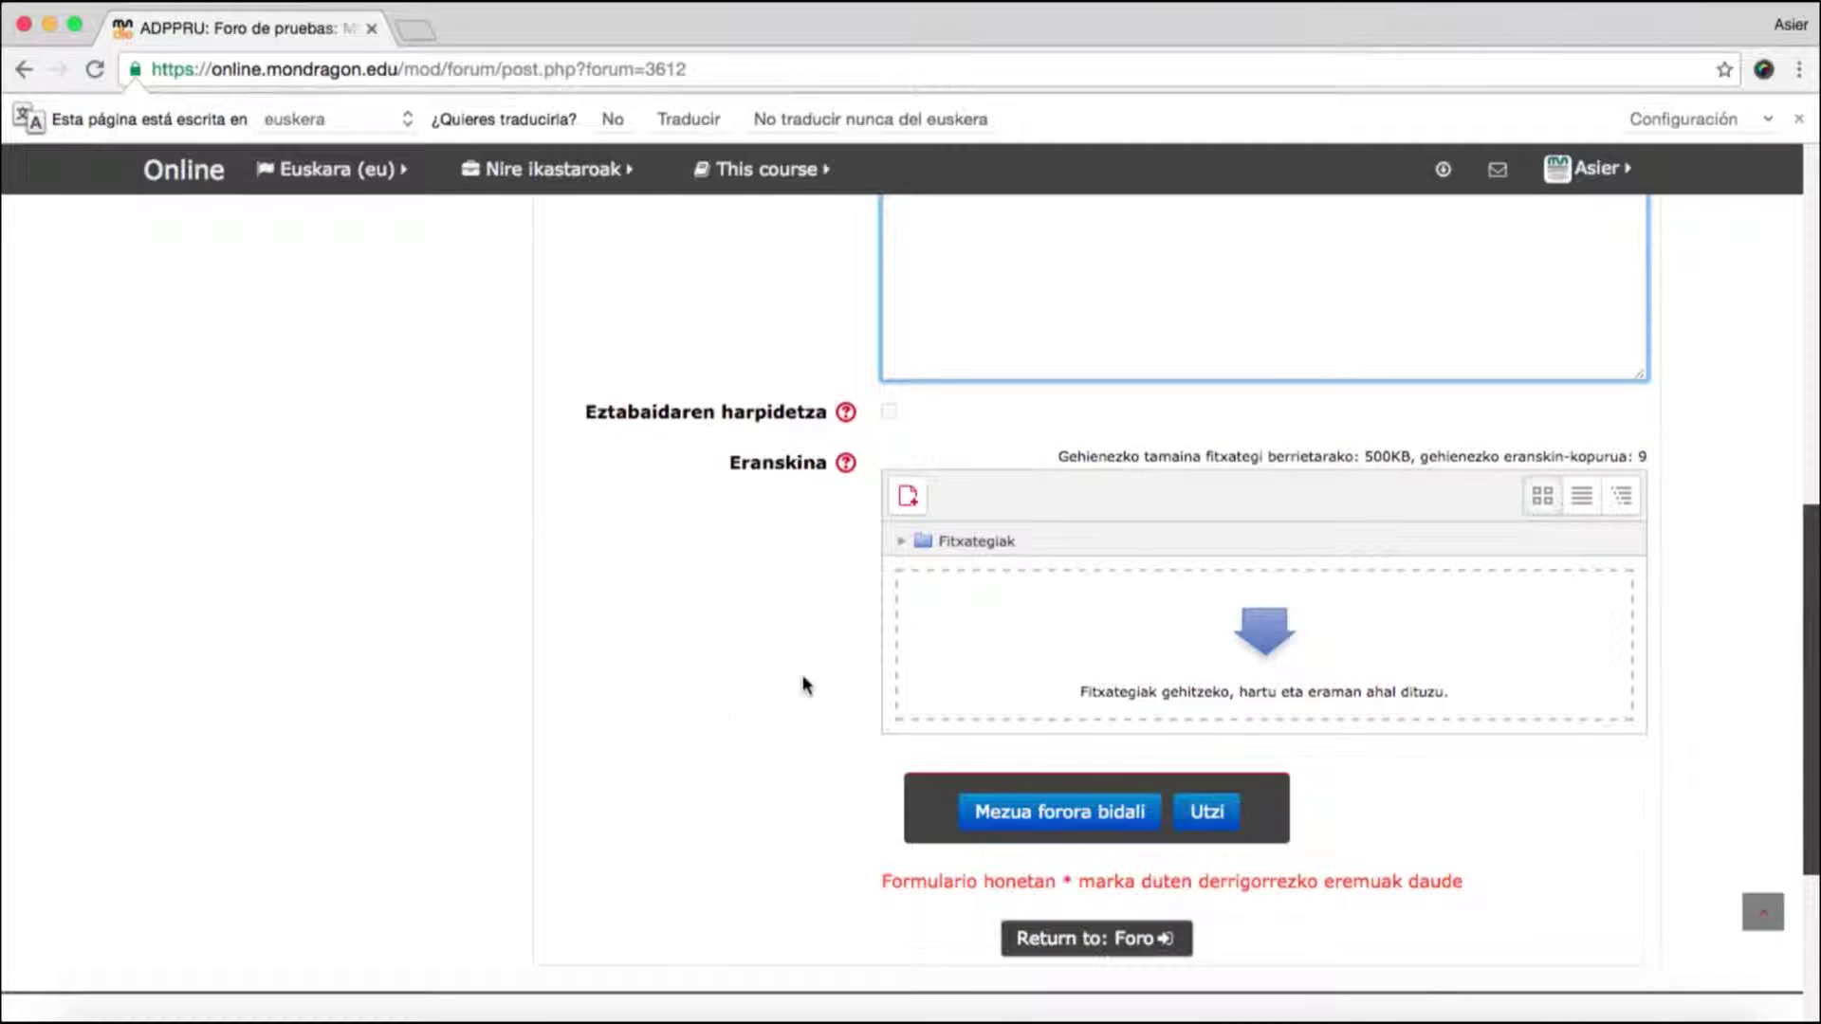
- Post the 'frogarako mezua.' discussion and check it in the forum list
left_click(994, 821)
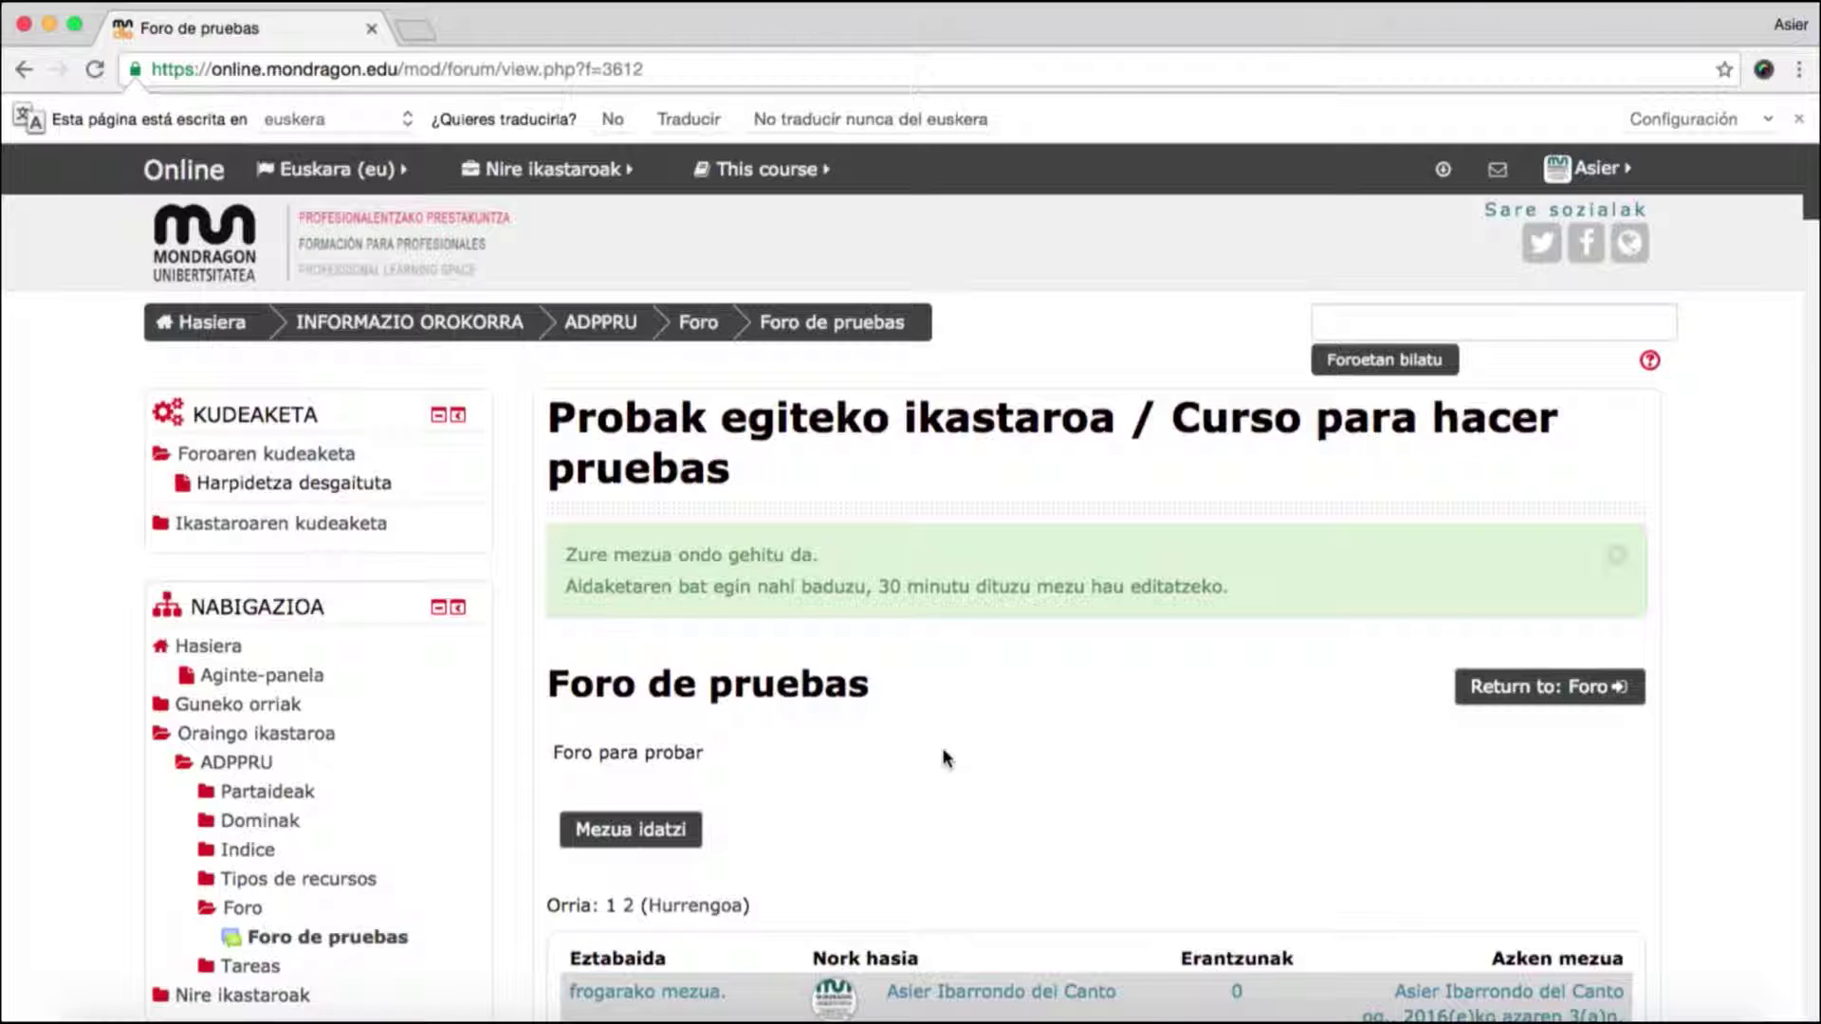
scroll(944, 758, "down", 2)
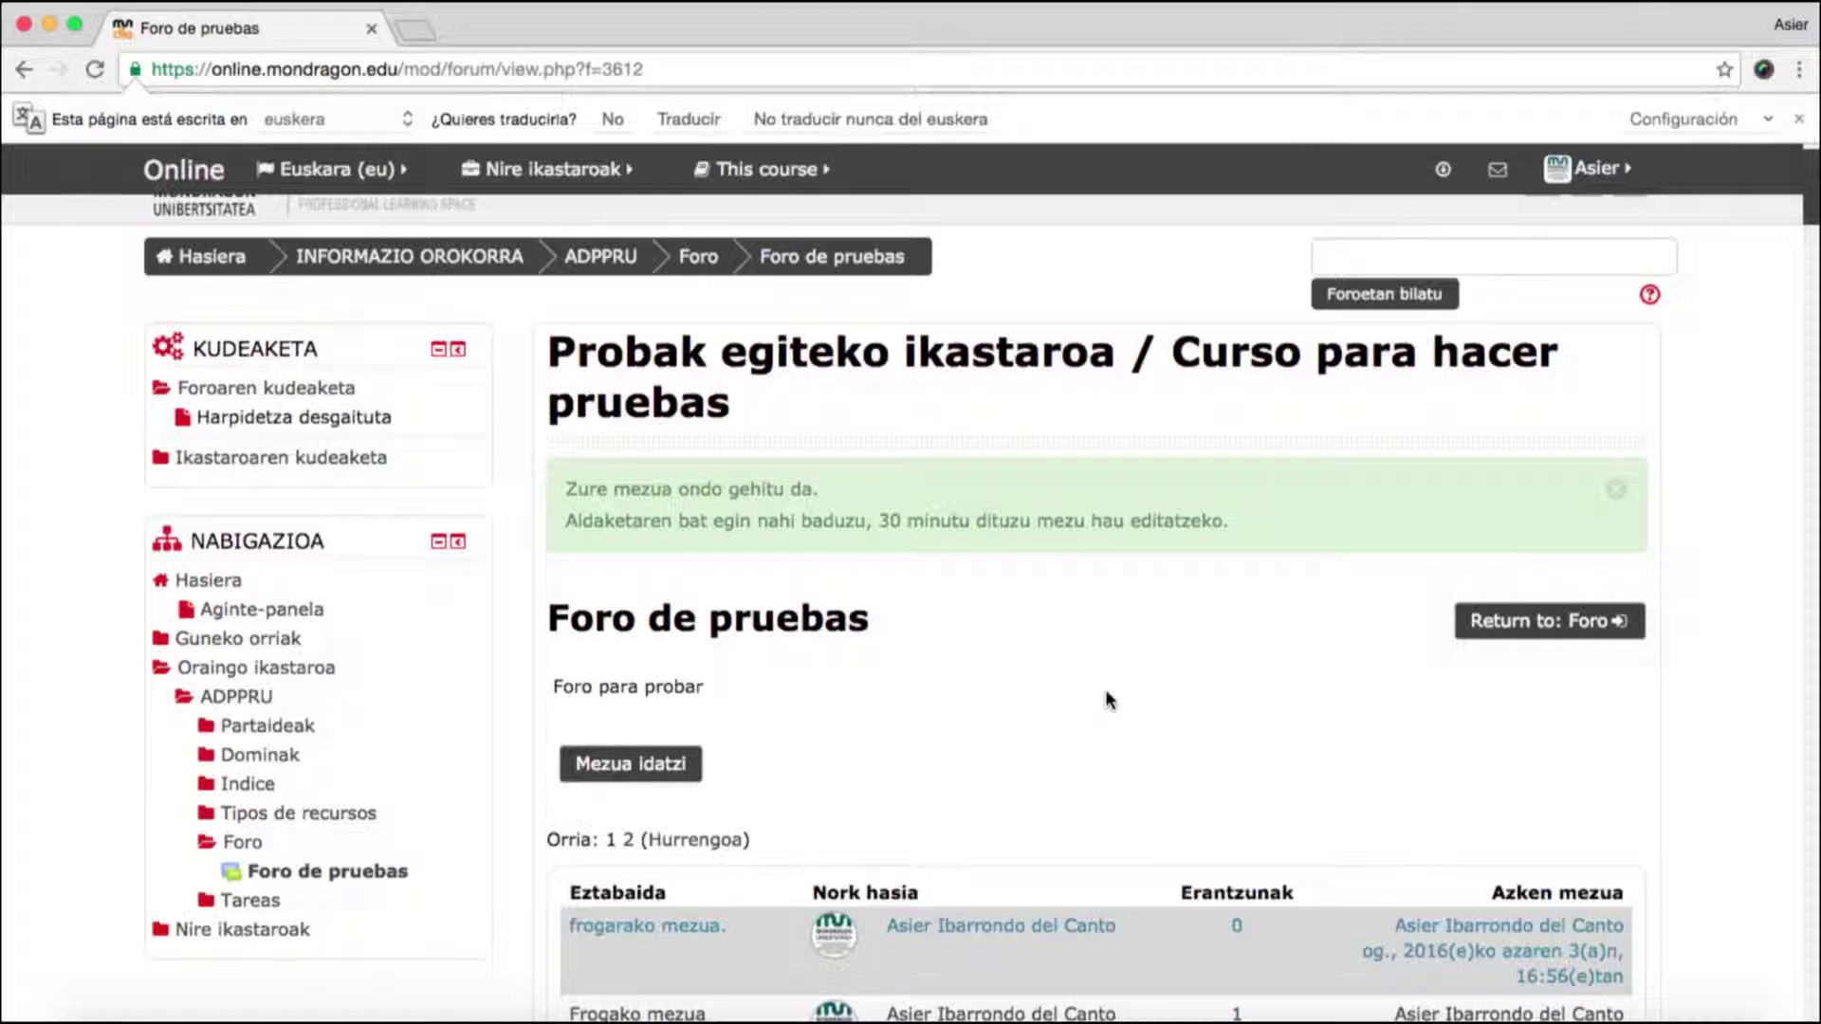
scroll(1119, 702, "down", 2)
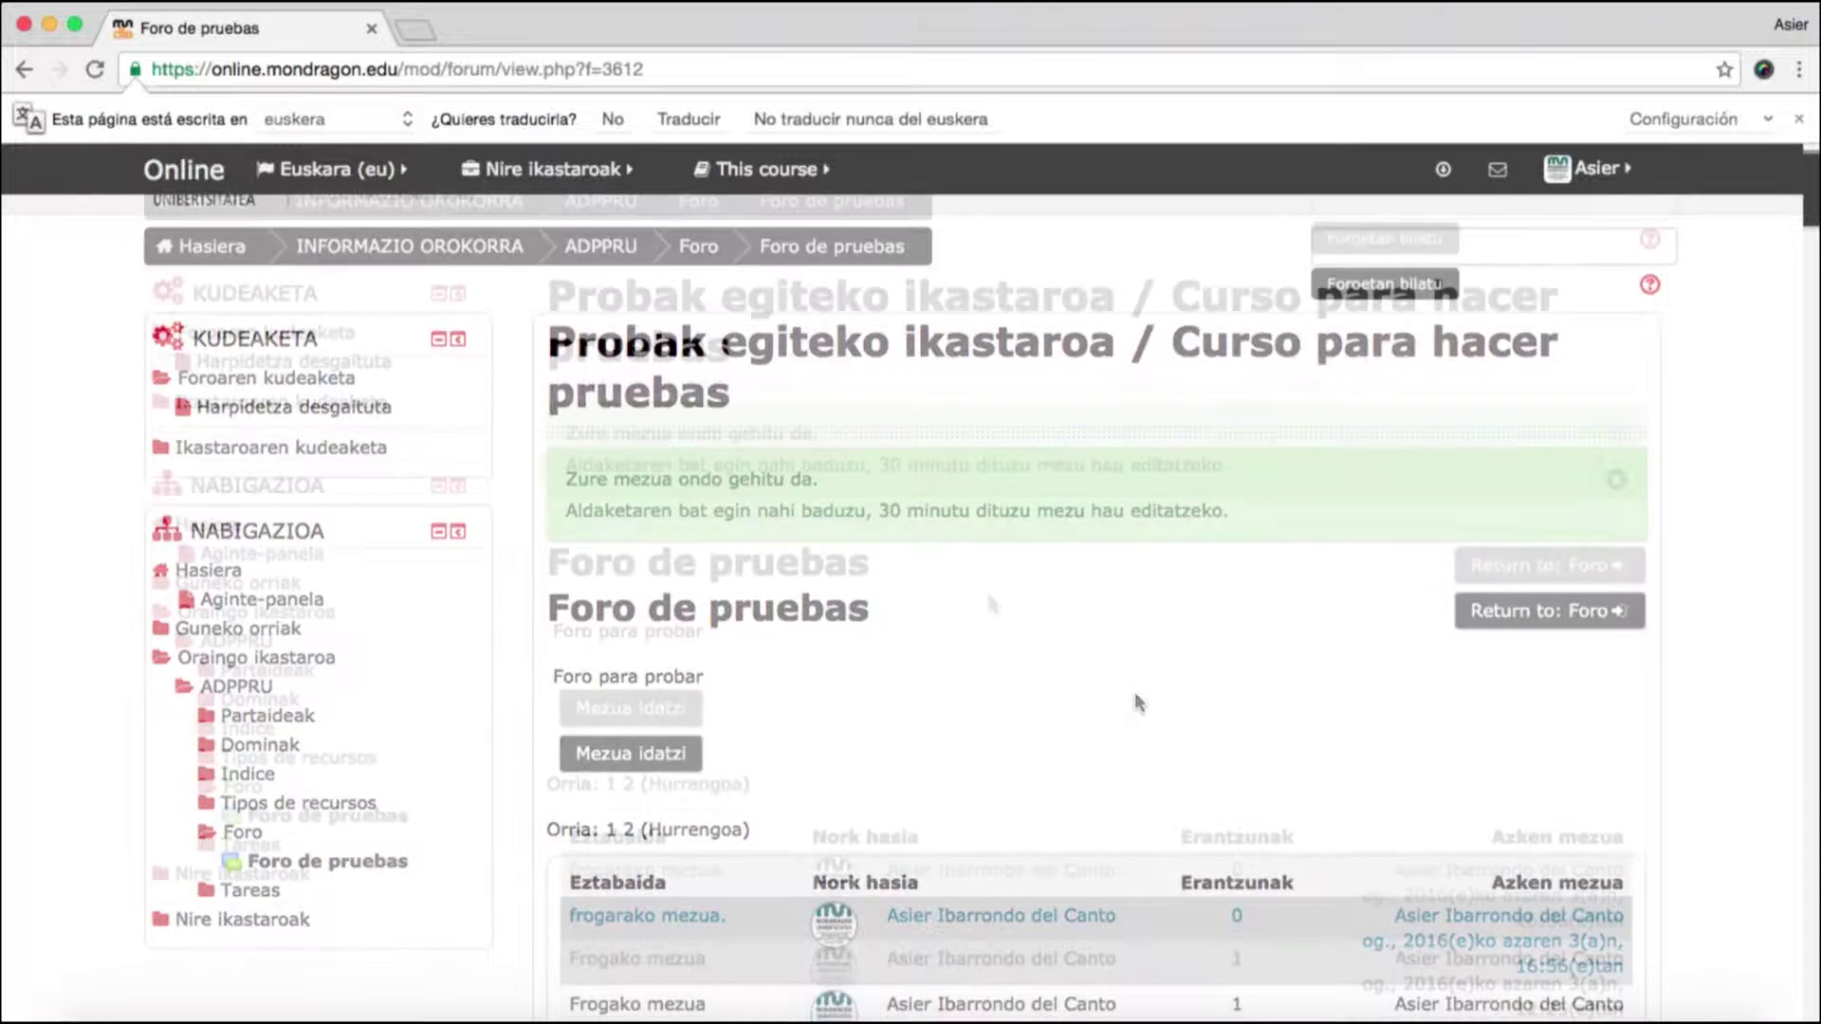
scroll(1138, 701, "down", 1)
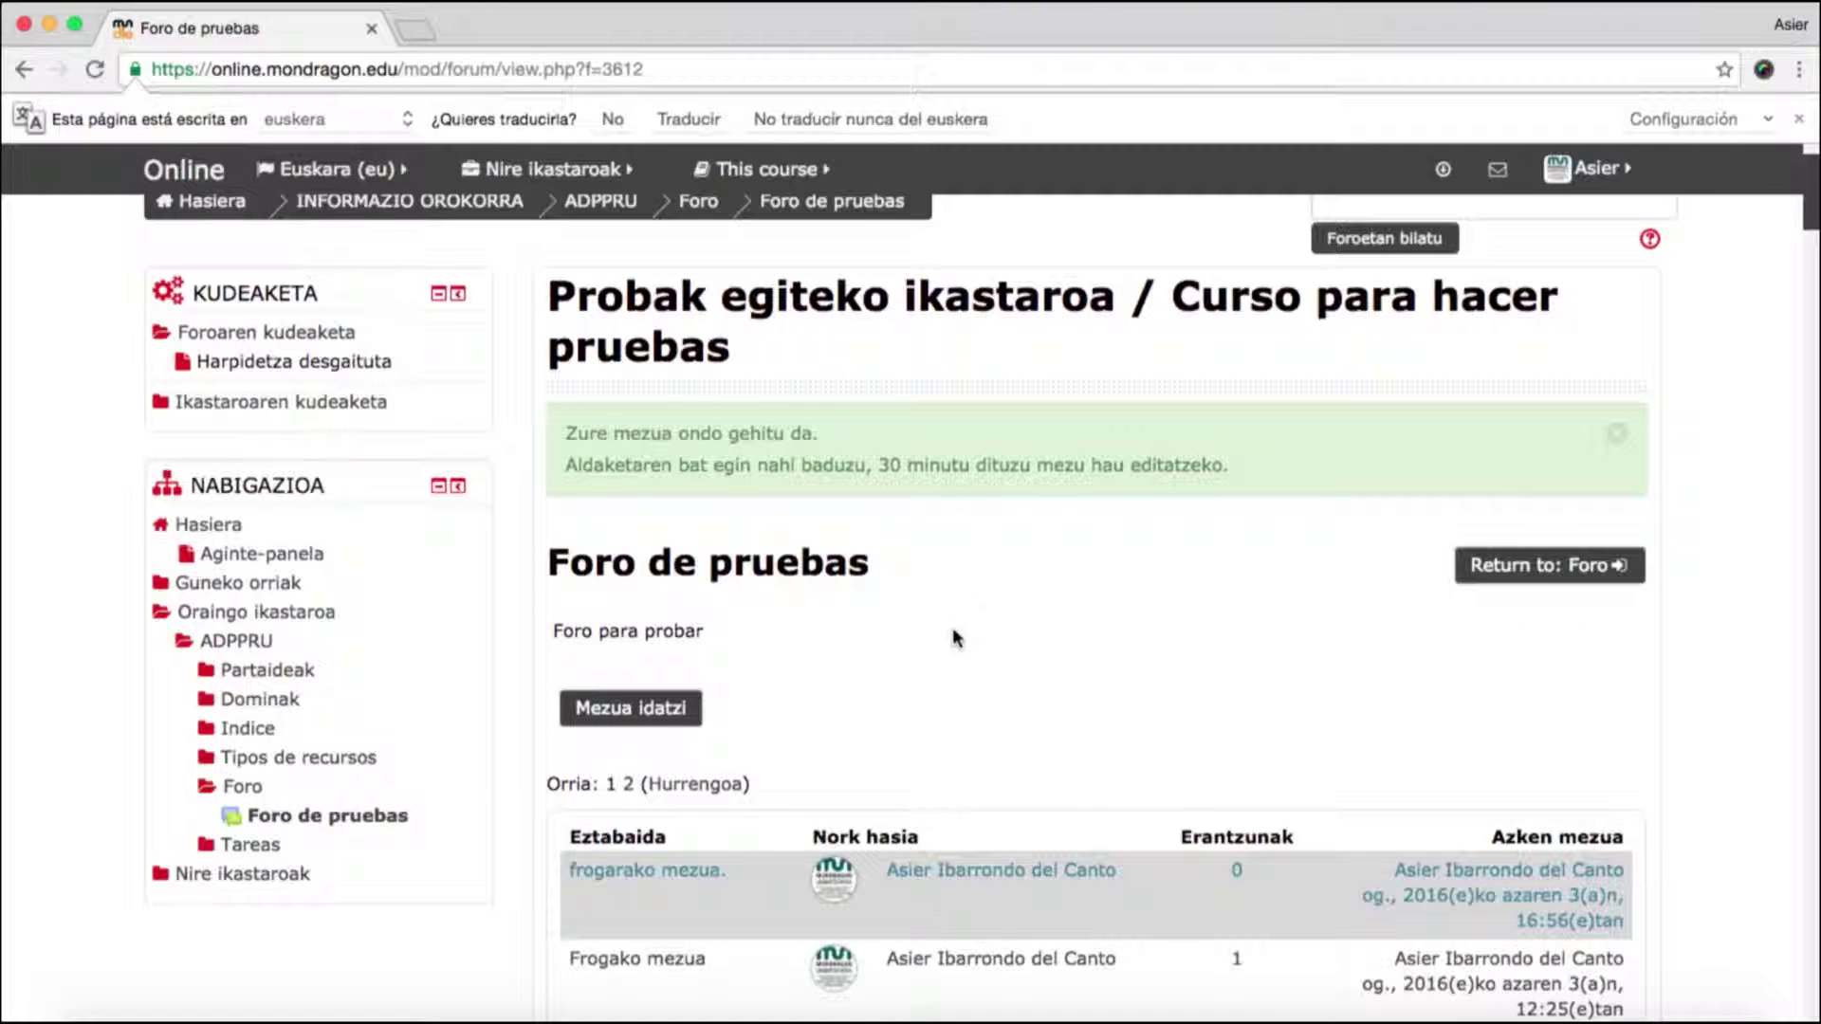
- Open the 'frogarako mezua.' discussion and start an Erantzun reply to the post
left_click(675, 871)
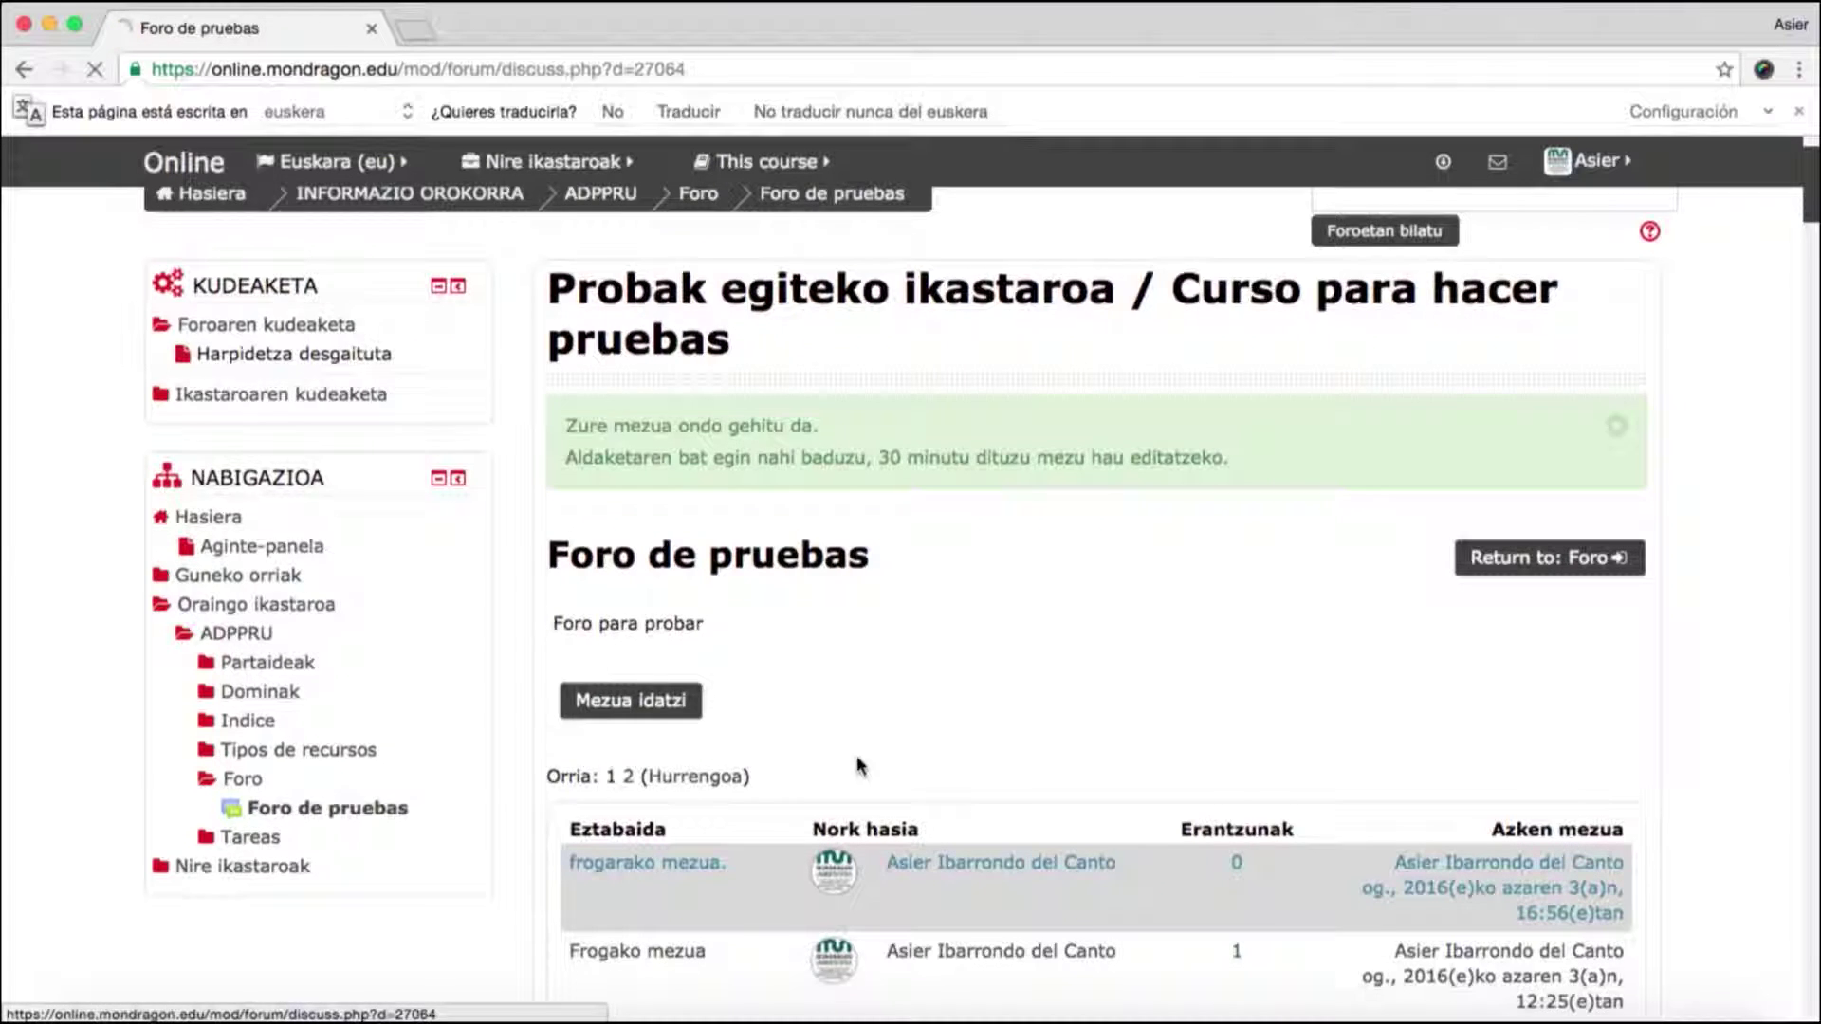
scroll(1640, 818, "down", 2)
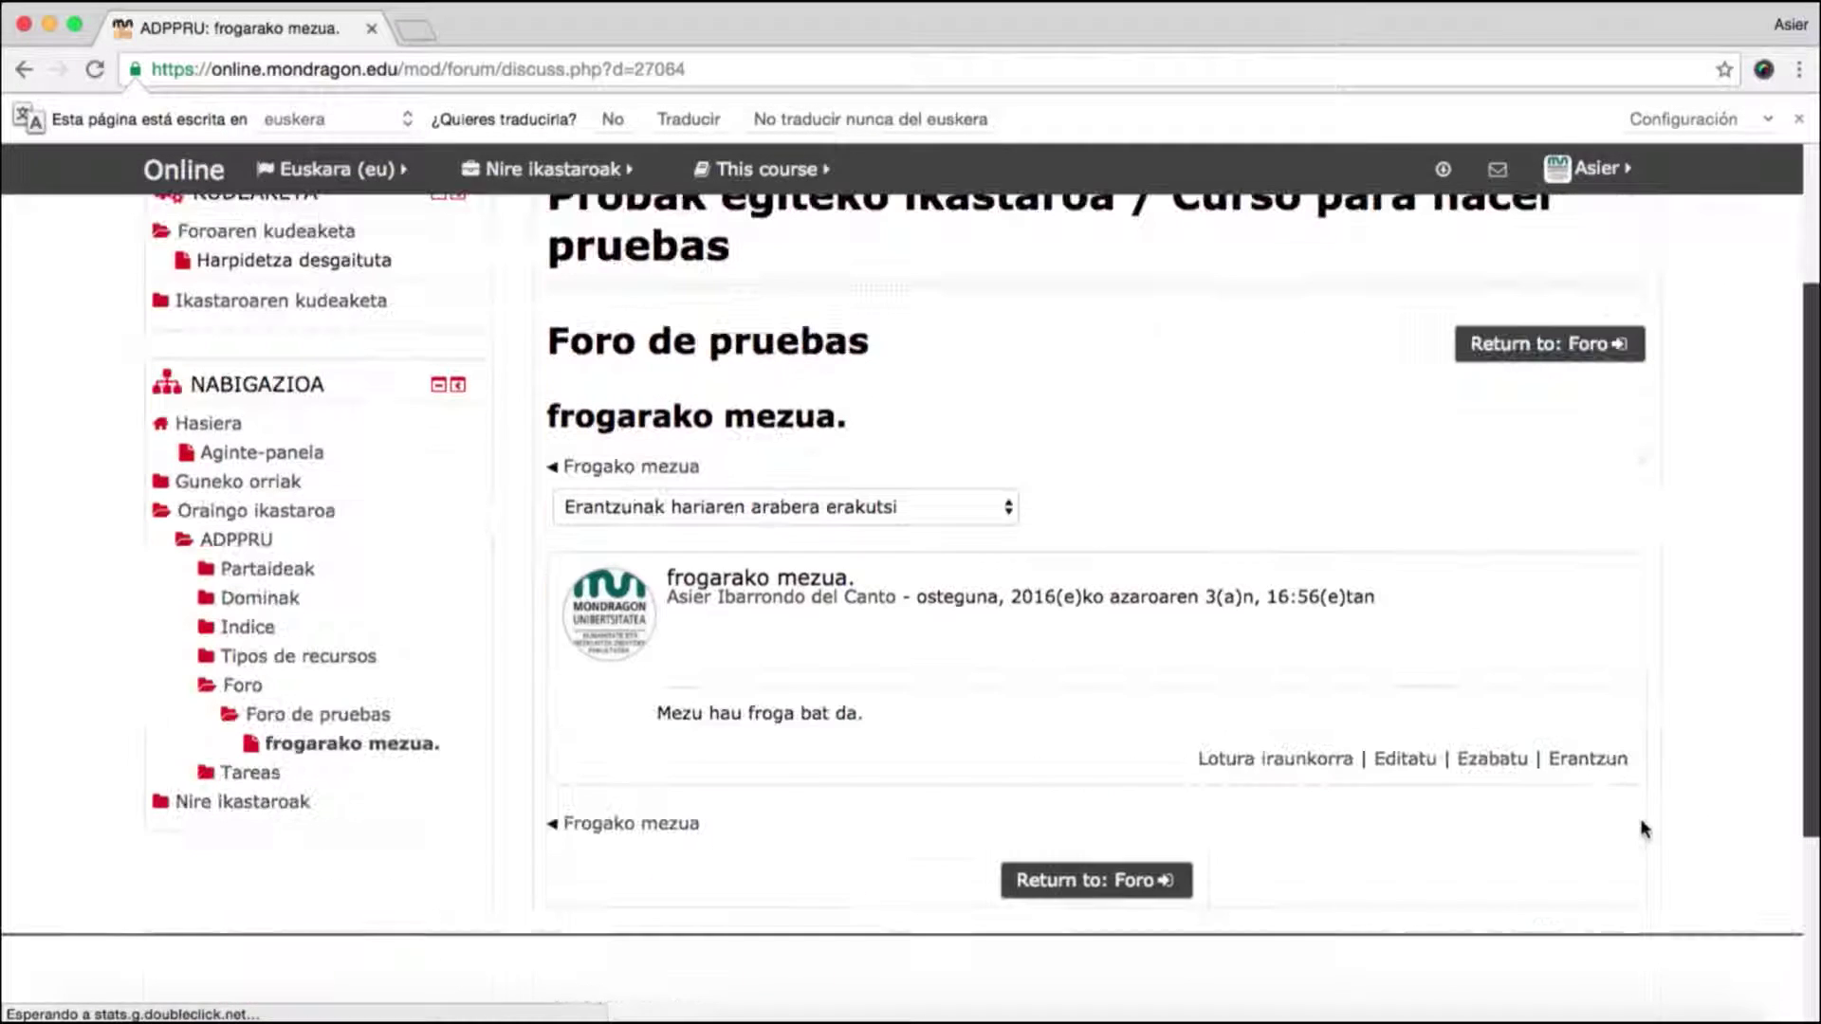
left_click(1602, 760)
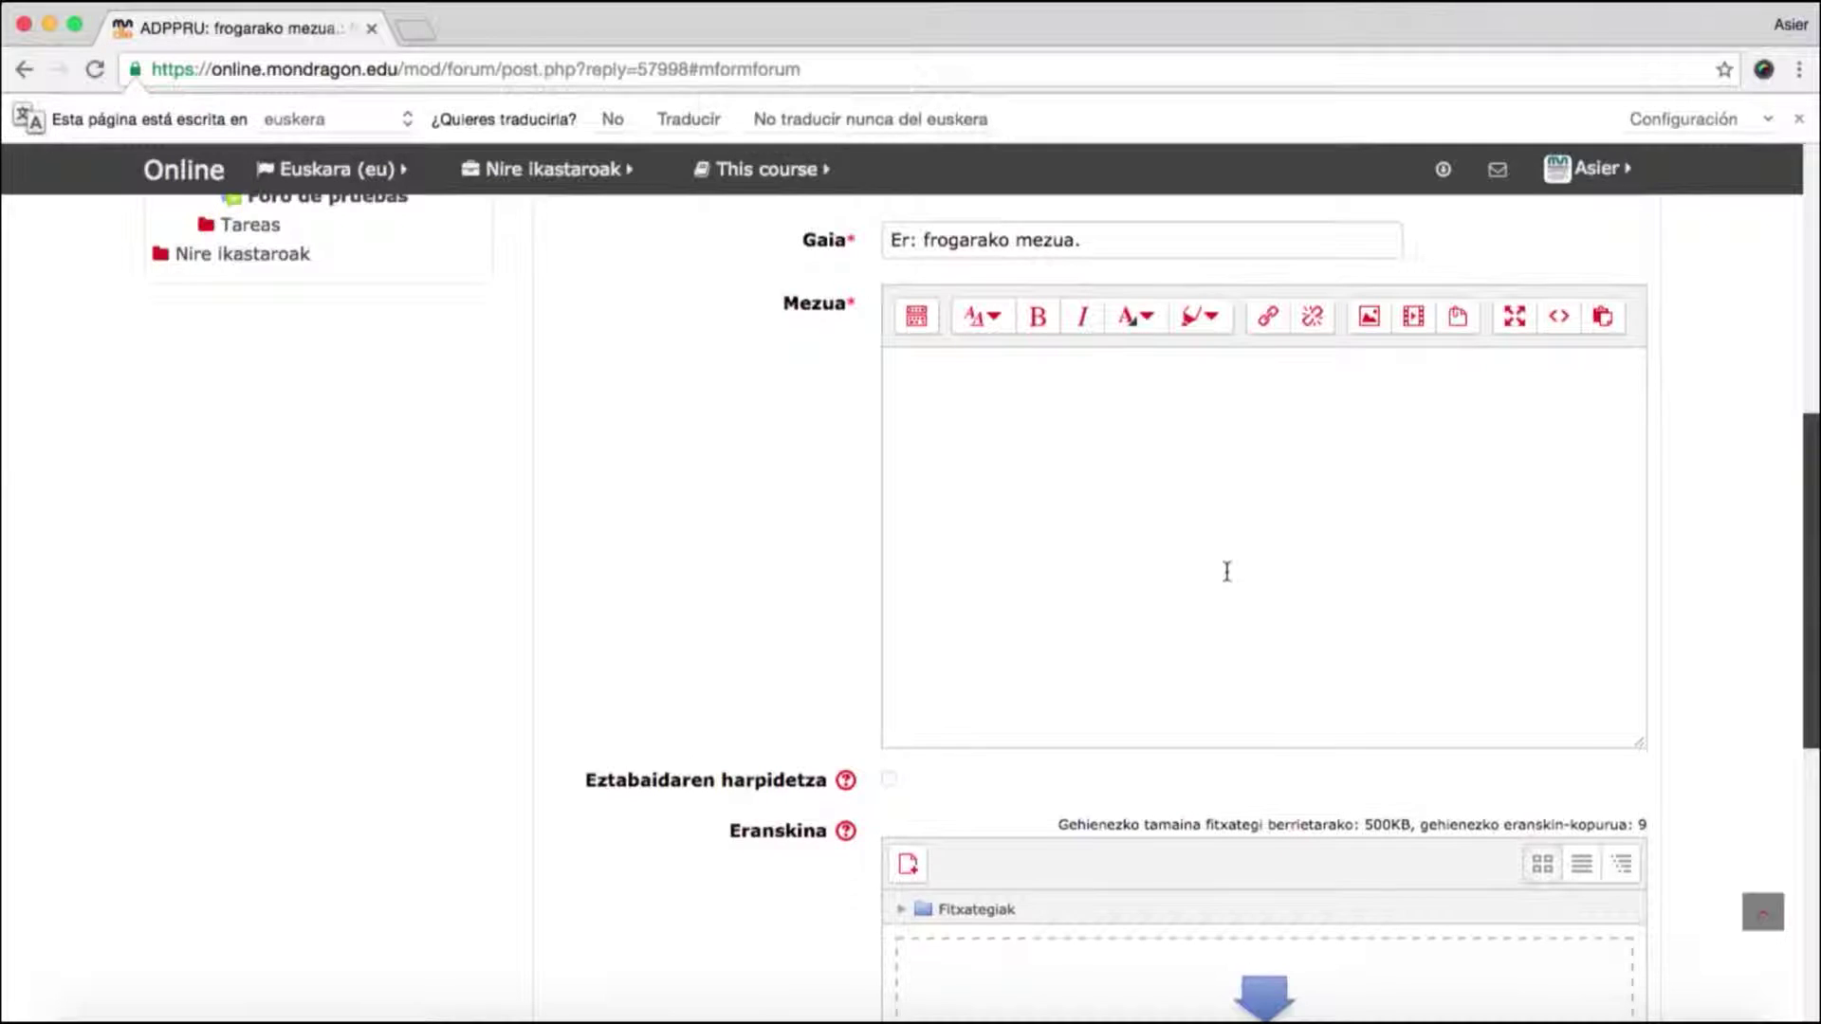
scroll(1223, 569, "up", 1)
- Write 'Mezuaren erantzuna.' as the reply body and post it to the forum
left_click(1103, 541)
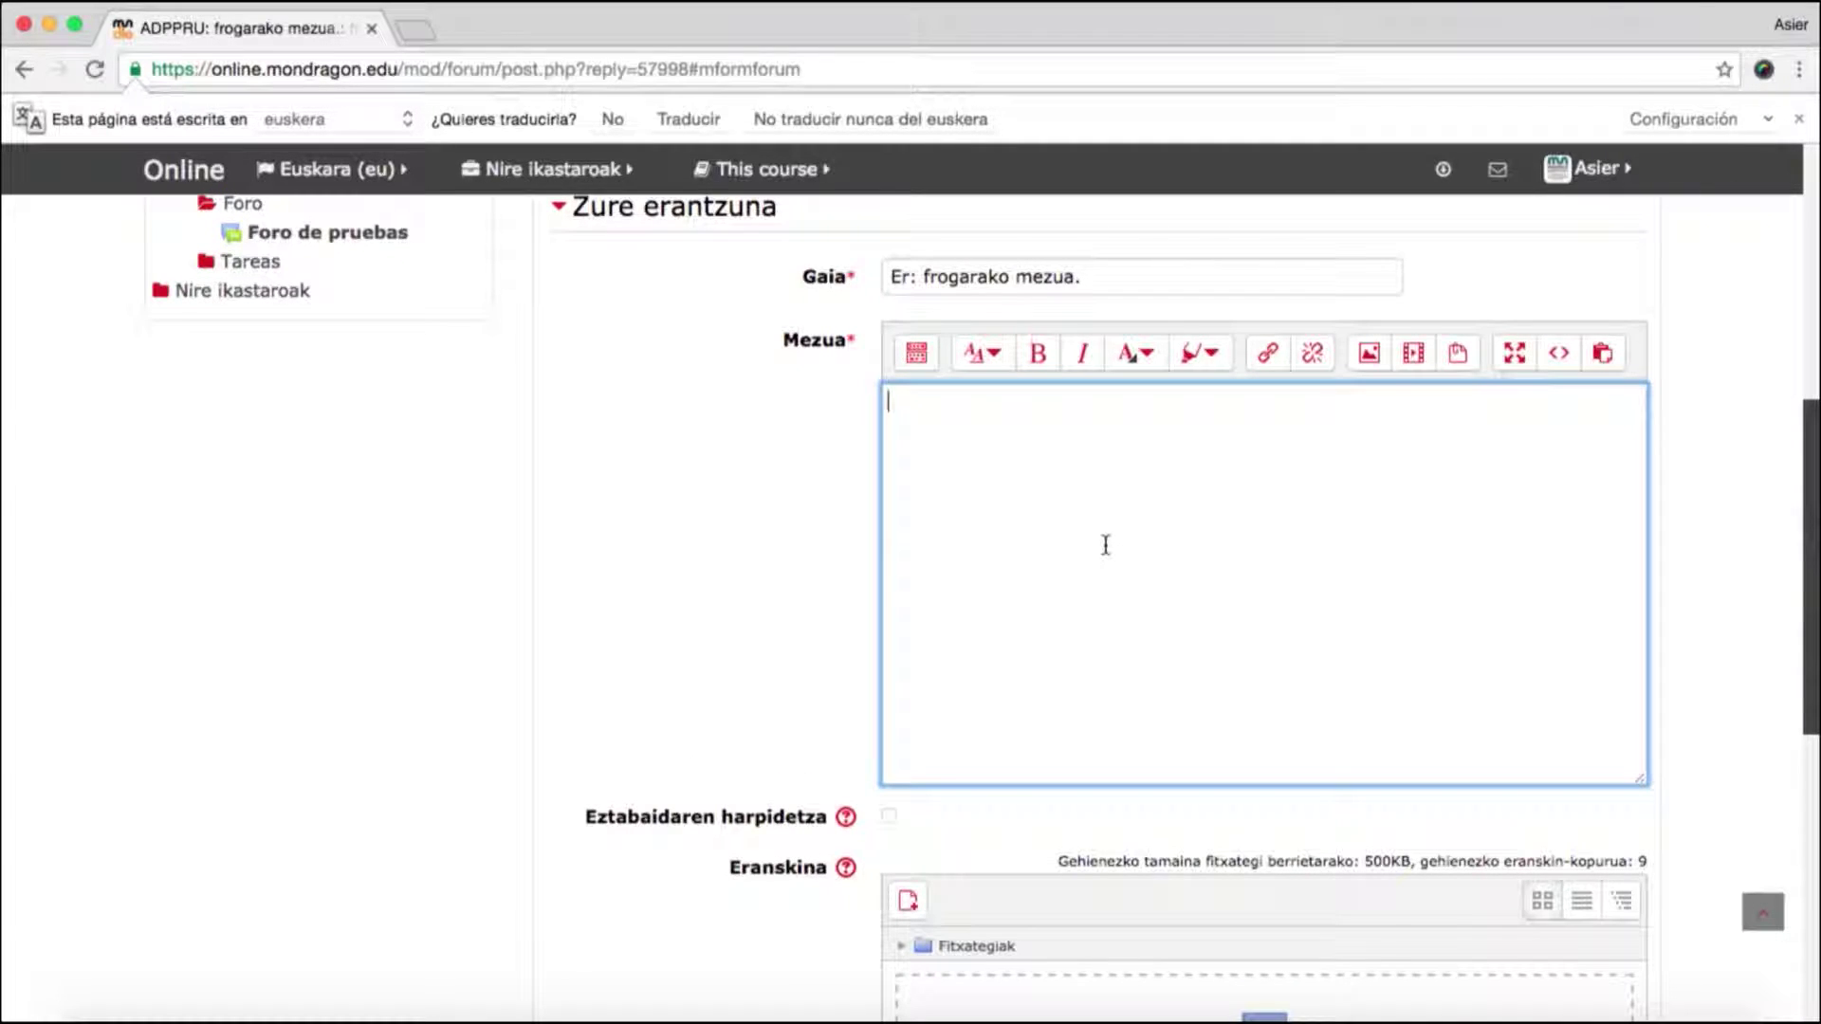
type("Mezuaren erant")
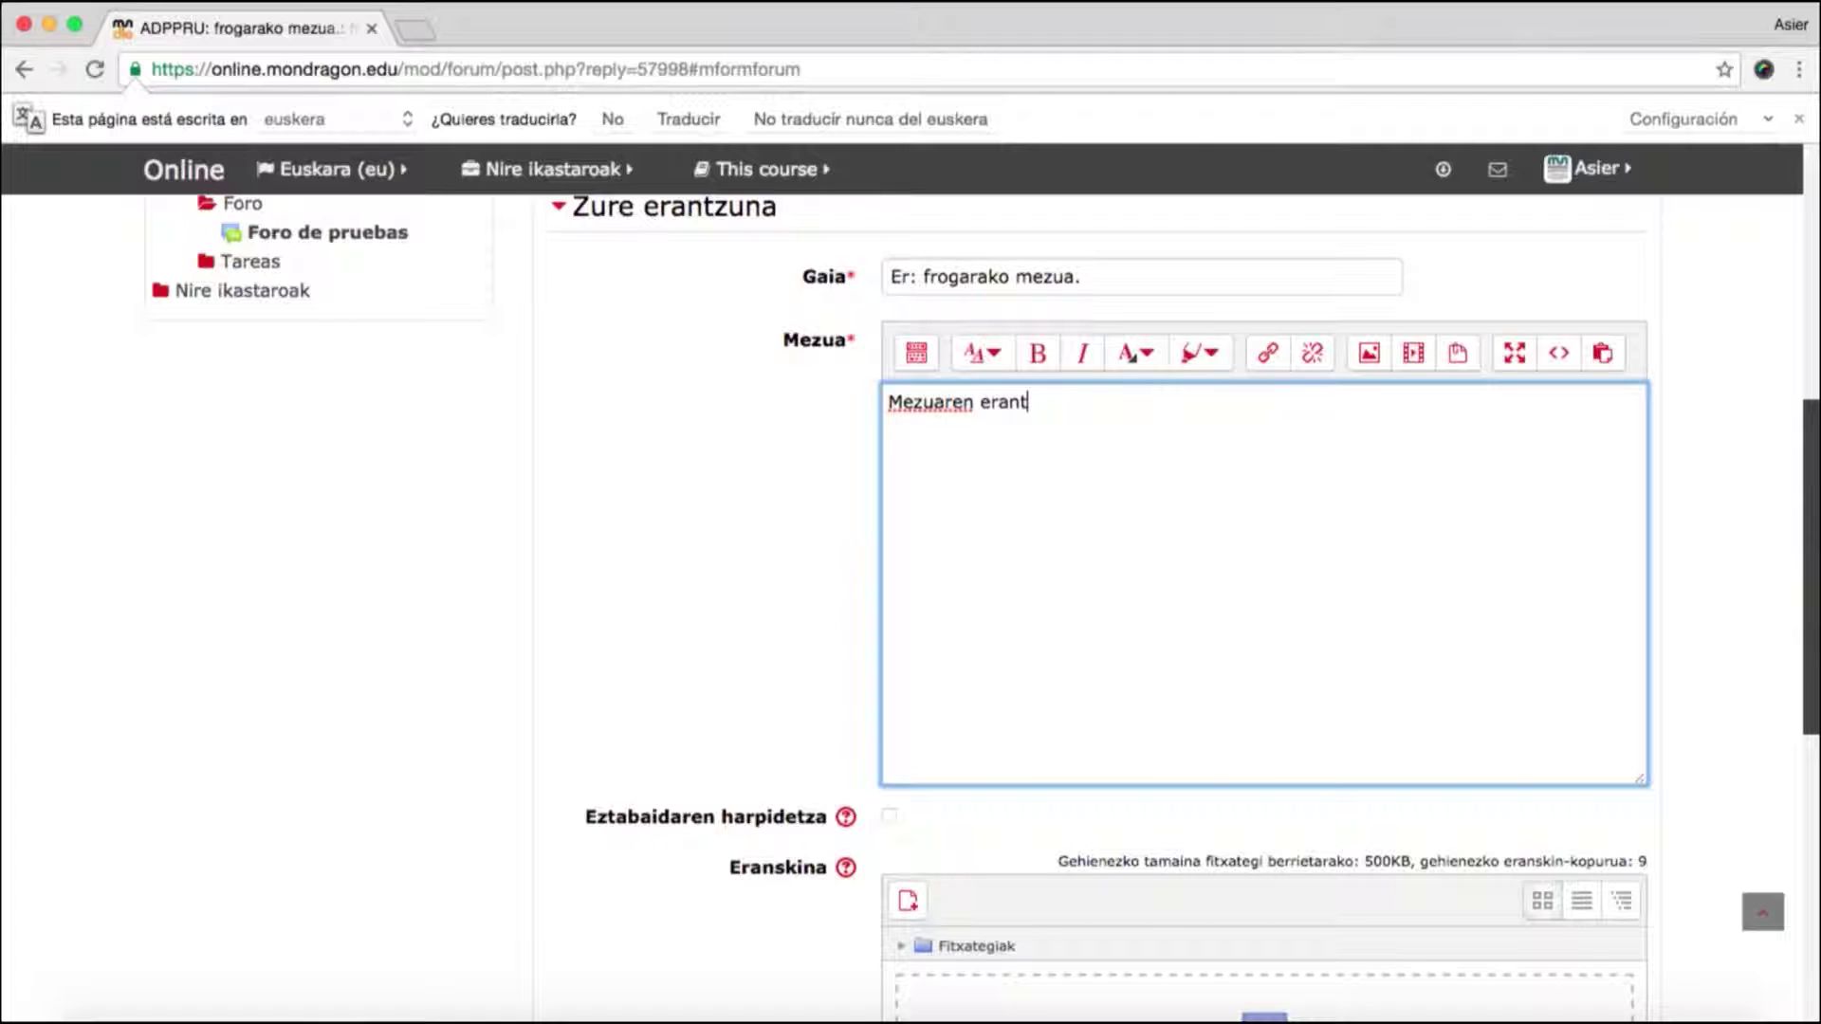
type("zuna.")
scroll(1262, 588, "down", 10)
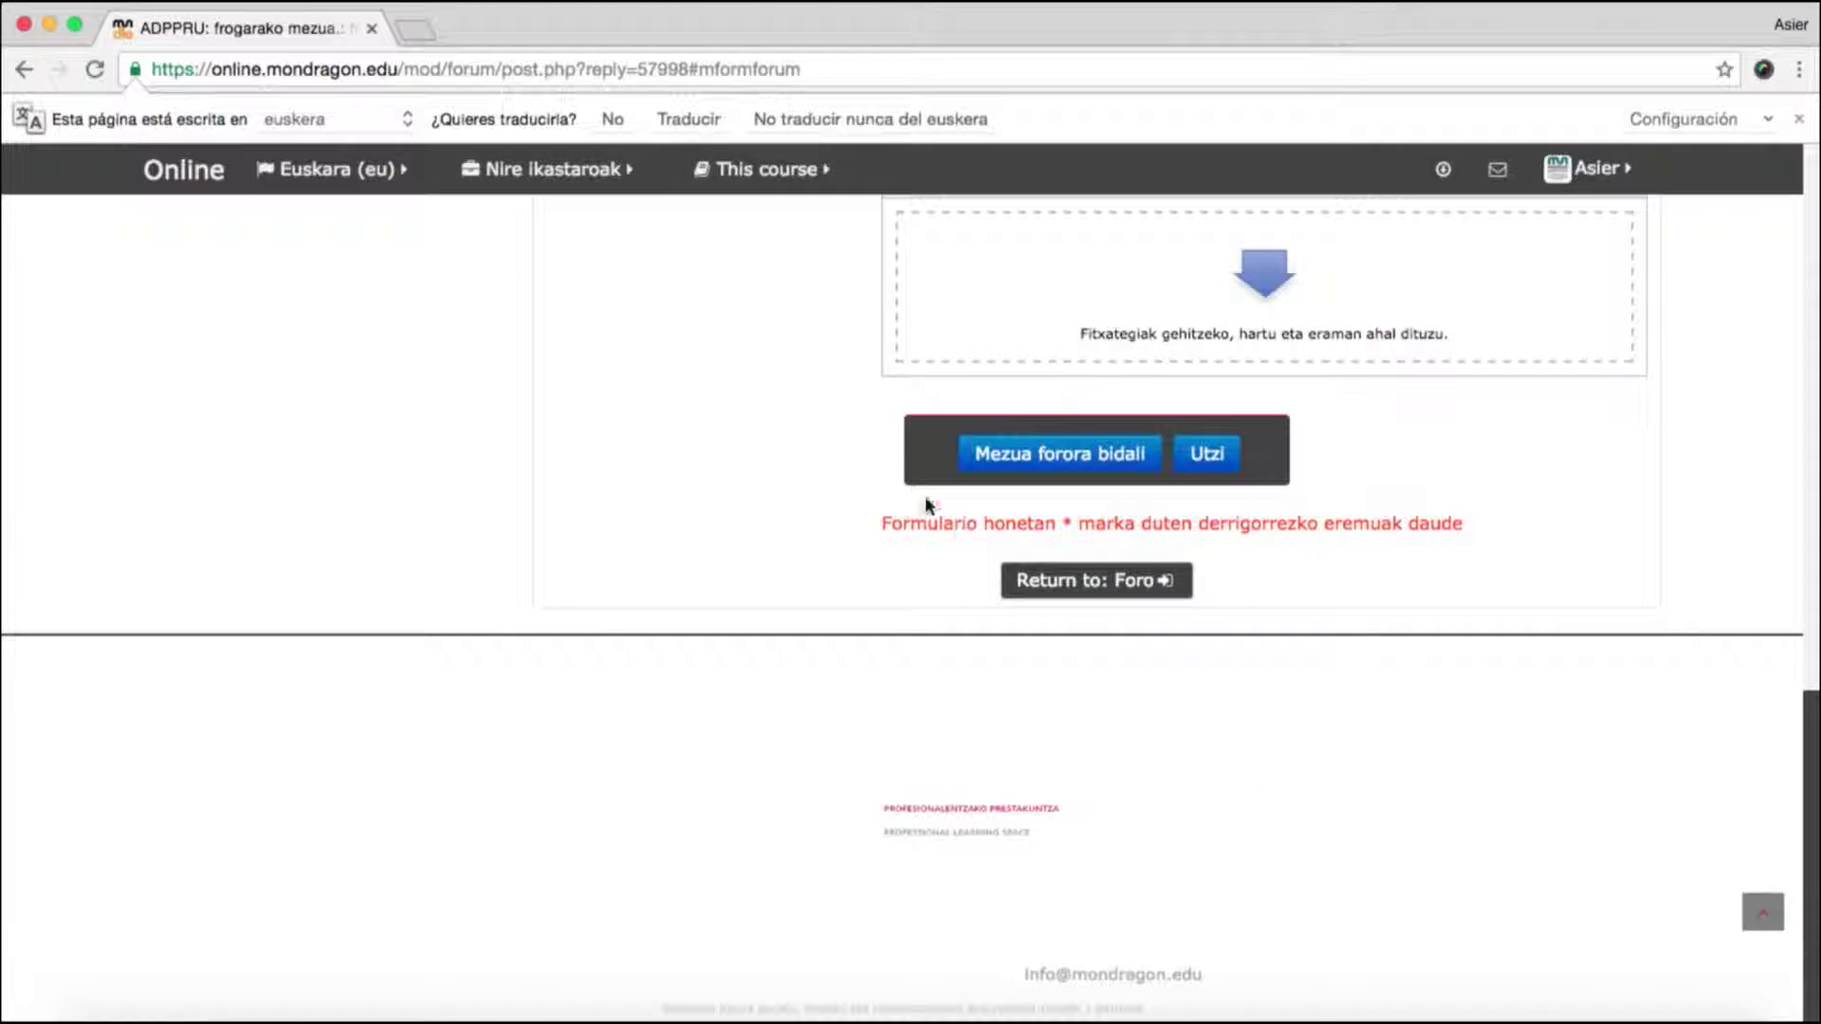
left_click(1028, 460)
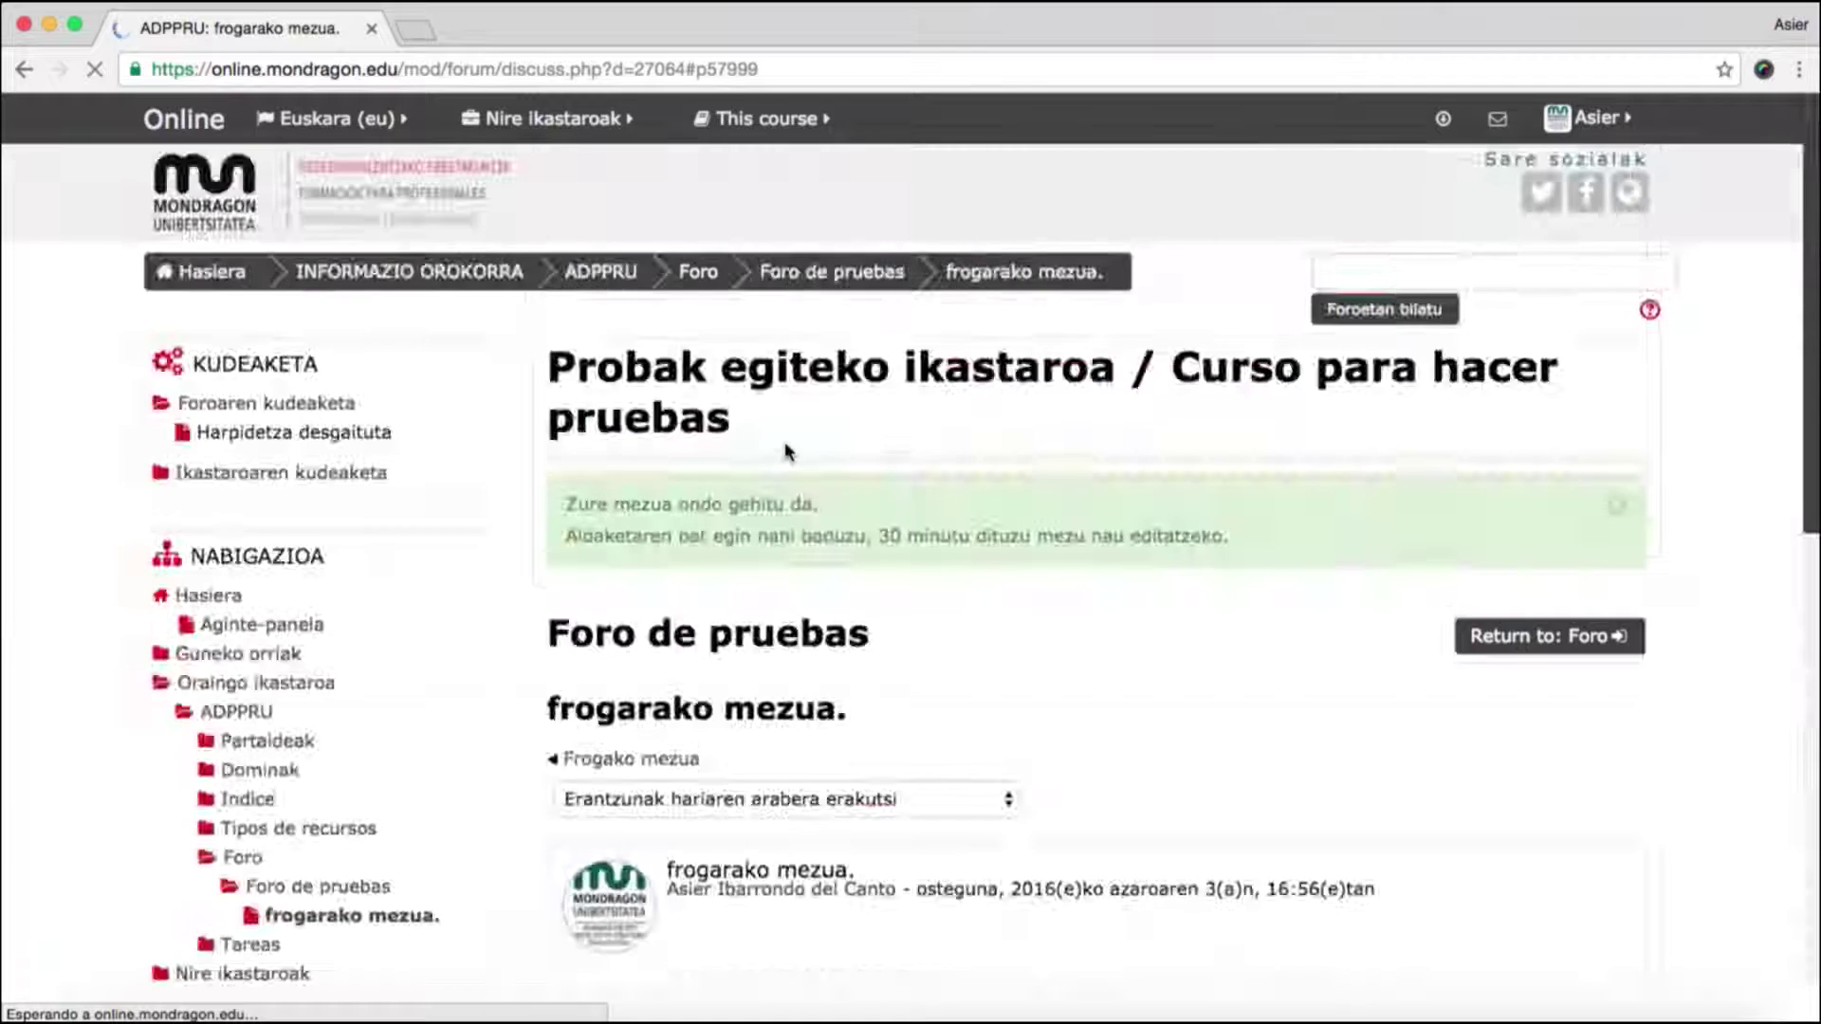
- Scroll through the 'frogarako mezua.' thread to review the reply beneath the original post
scroll(873, 503, "up", 2)
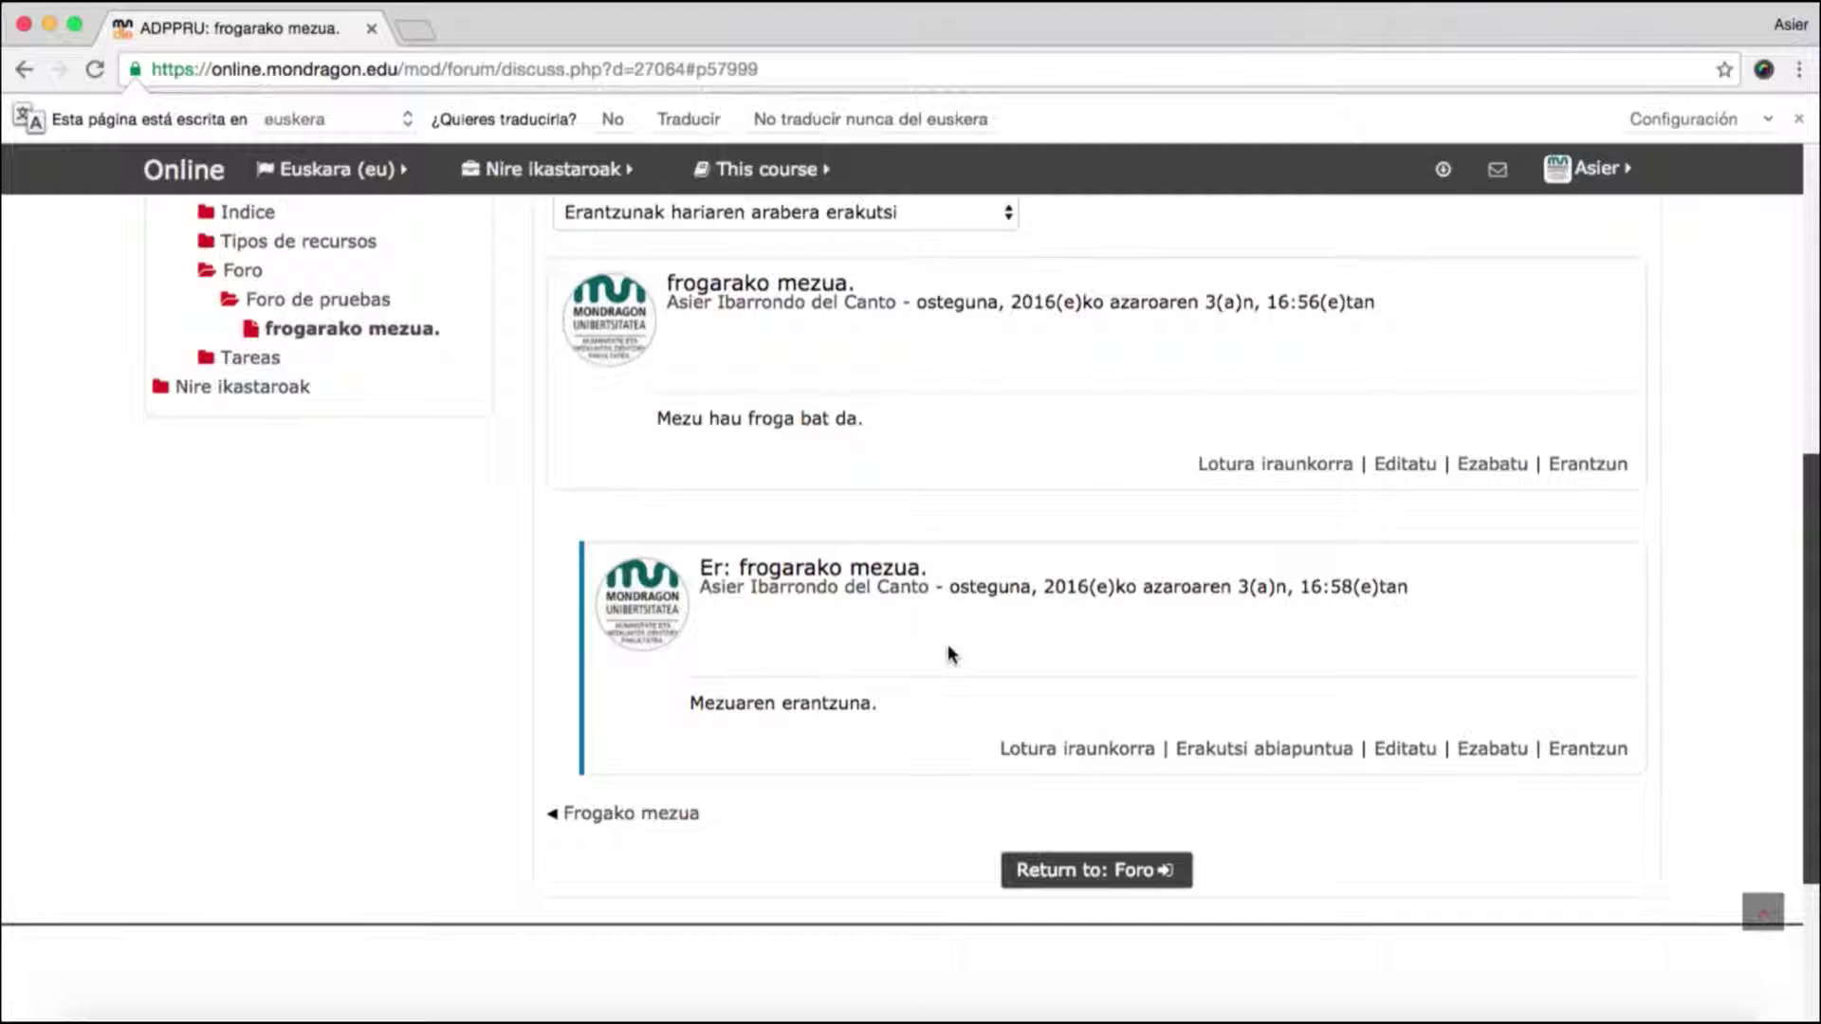
scroll(986, 474, "up", 2)
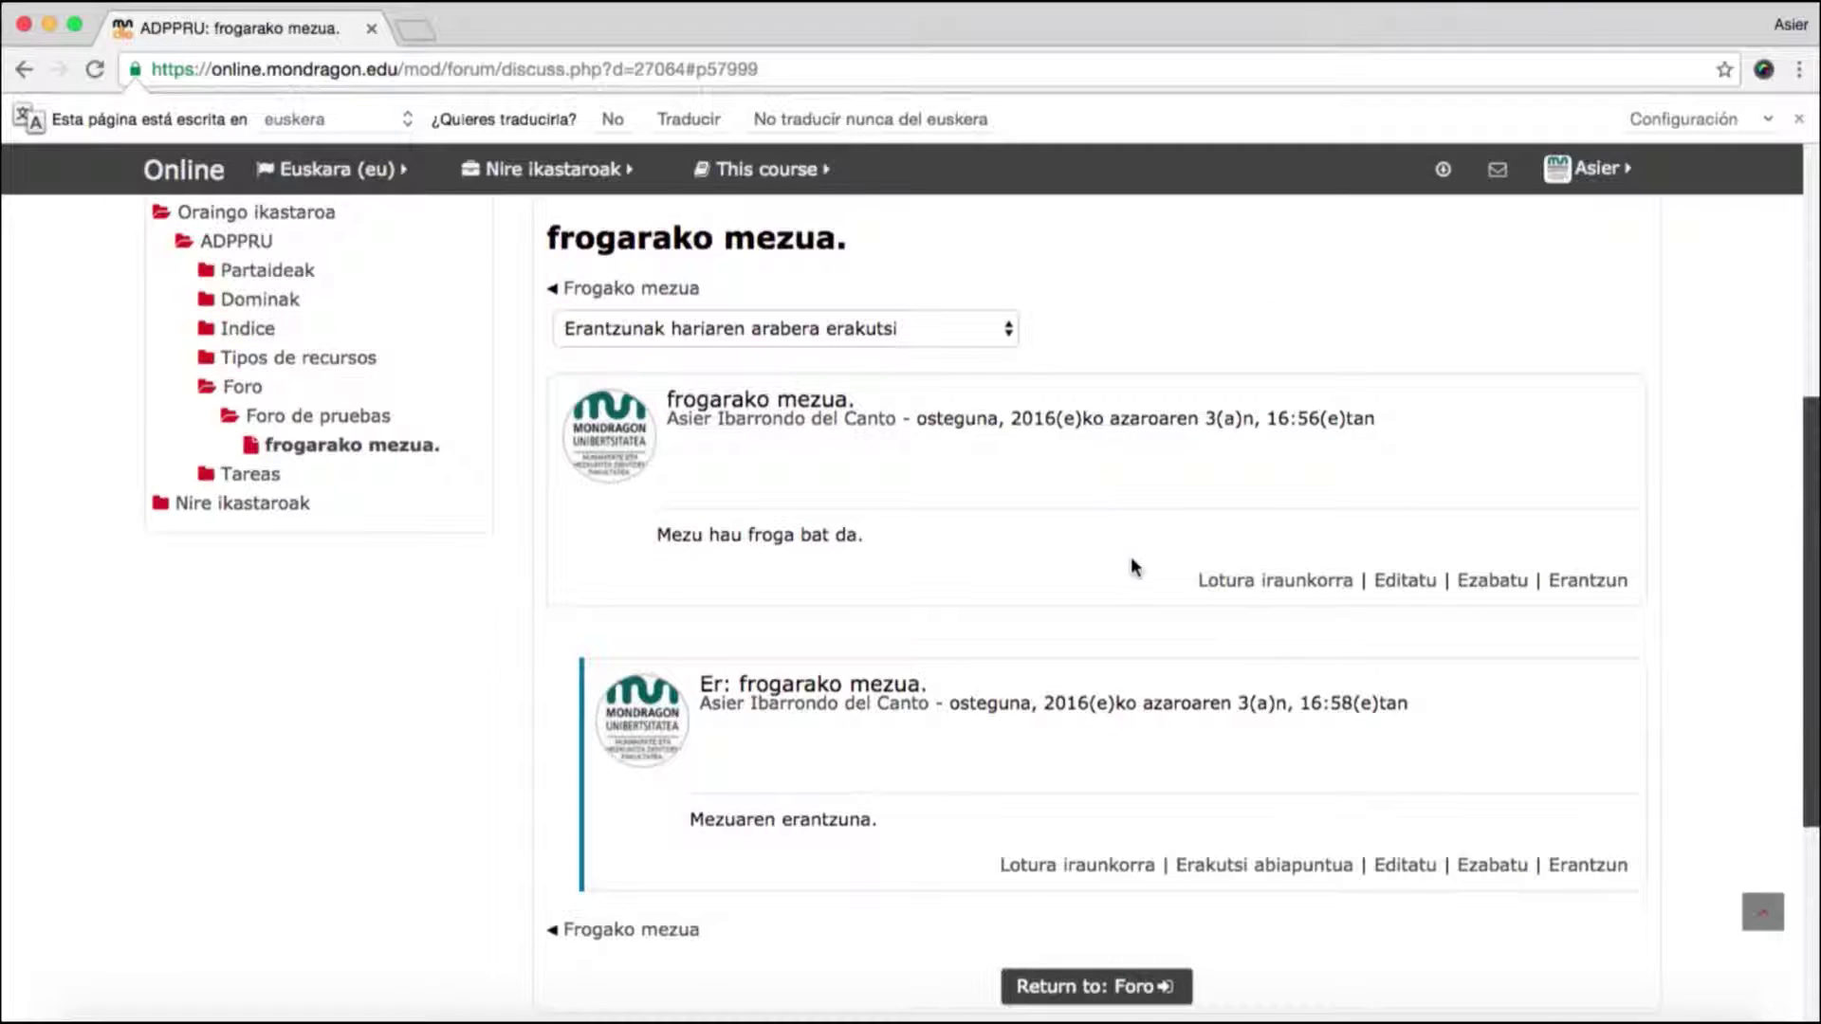
scroll(1212, 738, "down", 2)
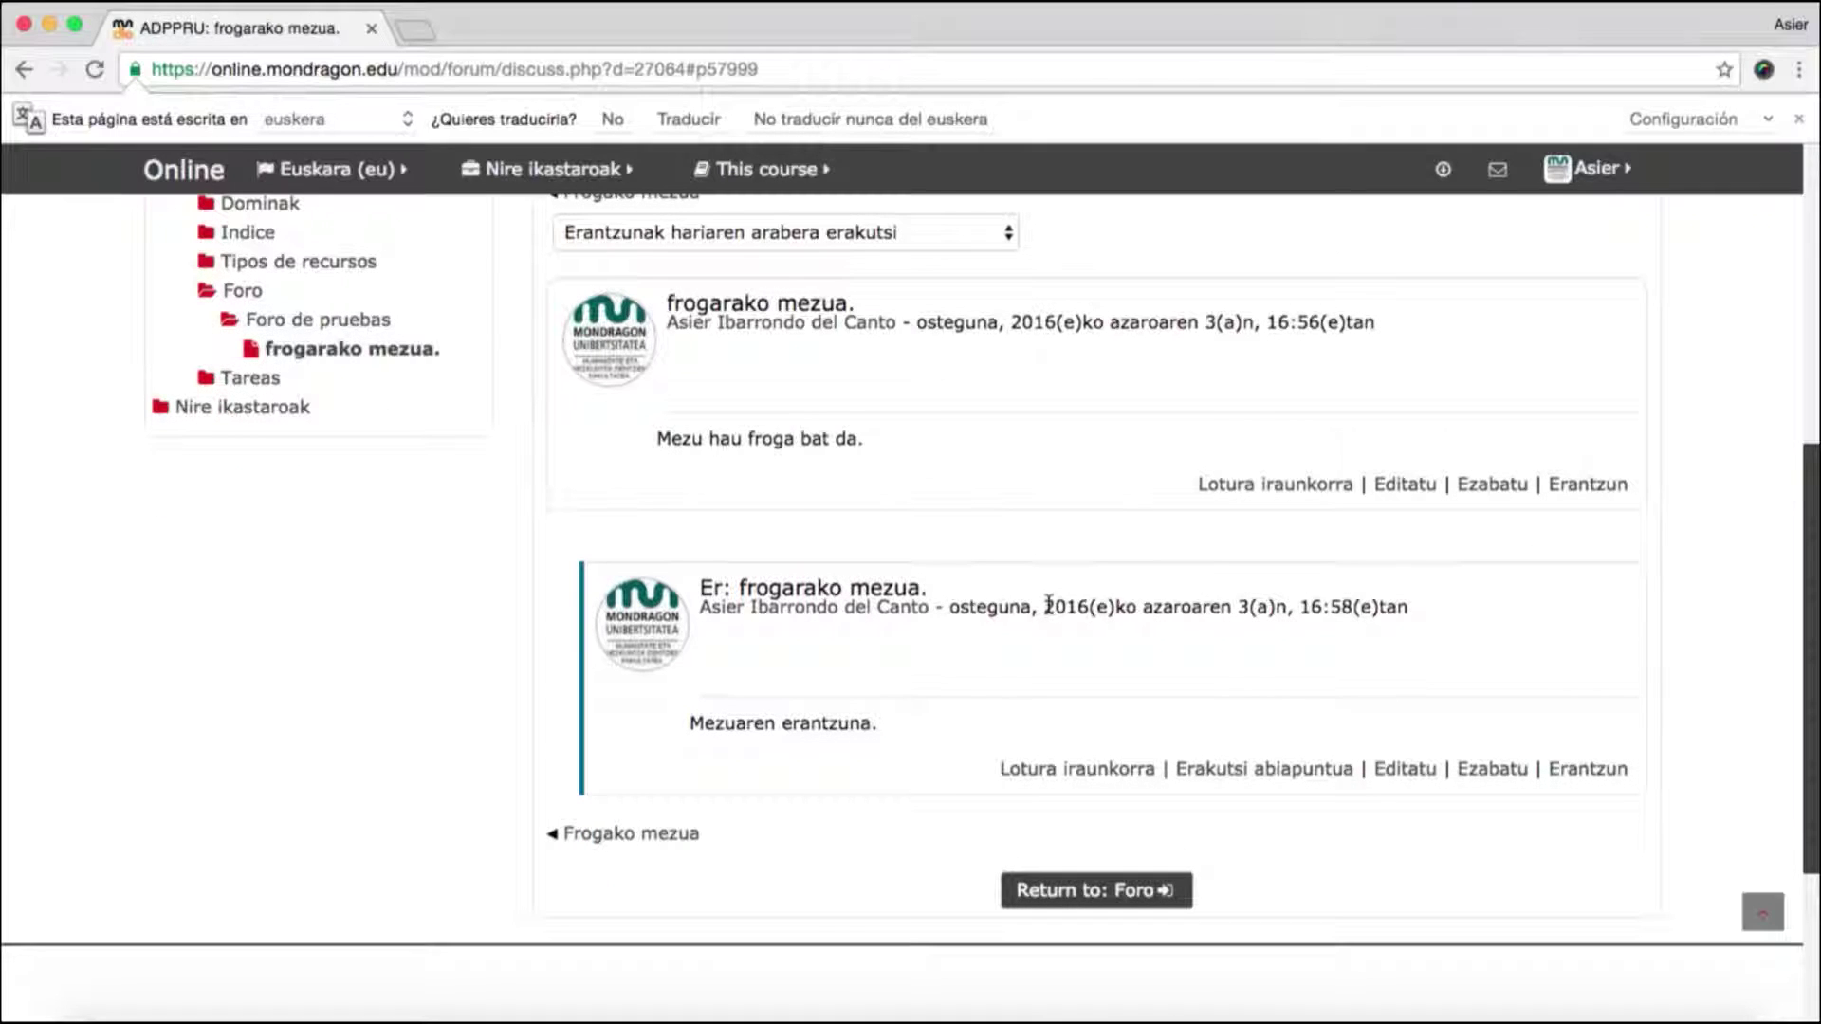
scroll(1048, 604, "up", 5)
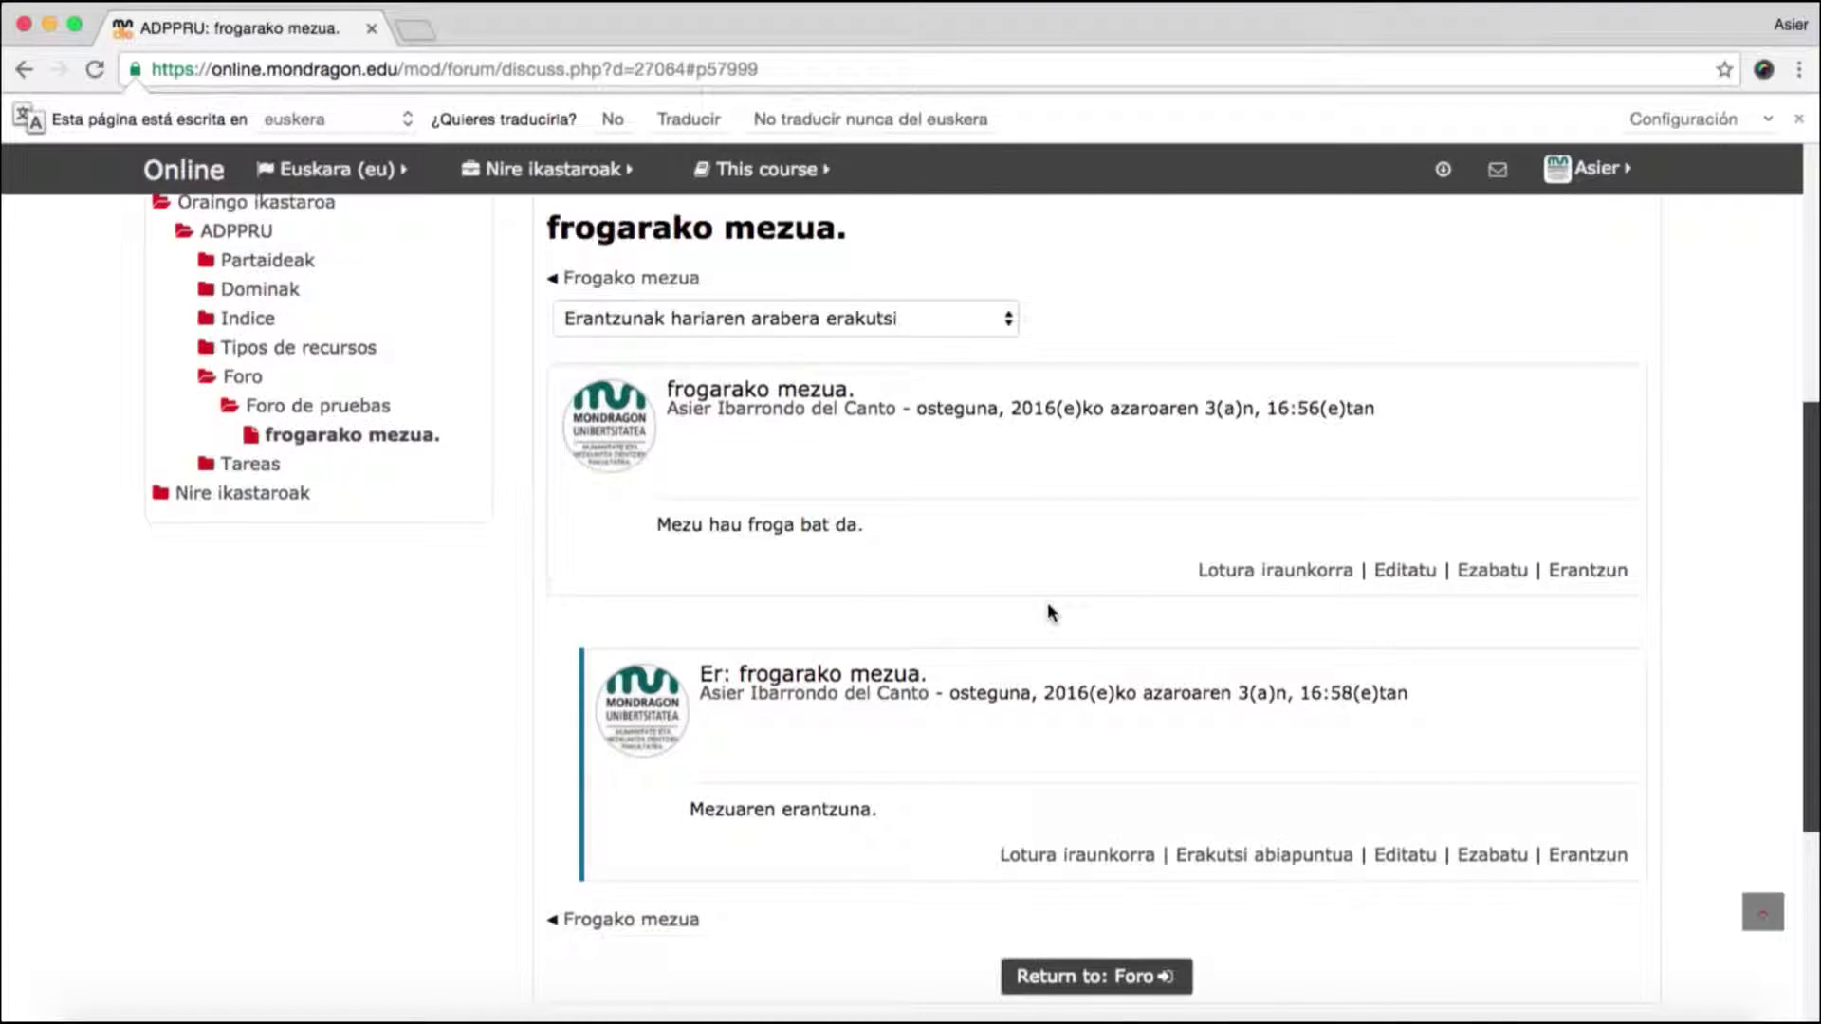
scroll(1048, 609, "up", 5)
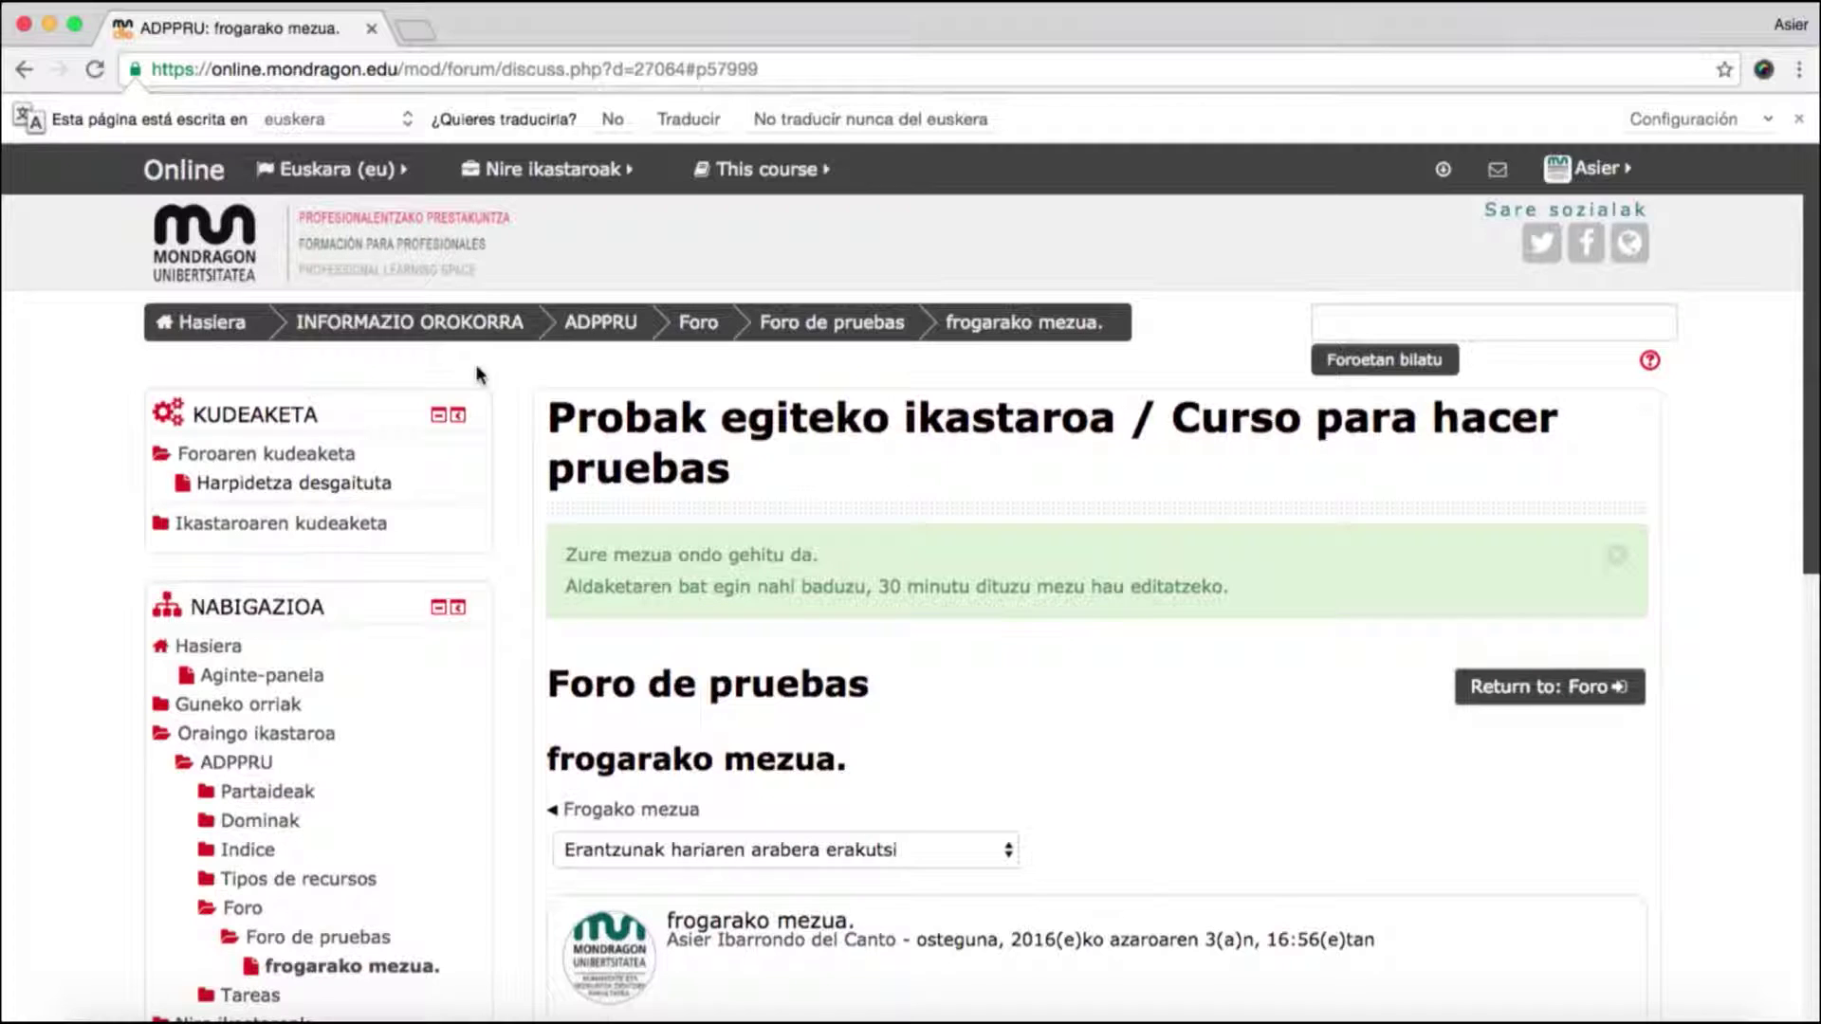
- Go from the home page to 'Probak egiteko ikastaroa' and show its Tipos de recursos section
left_click(200, 325)
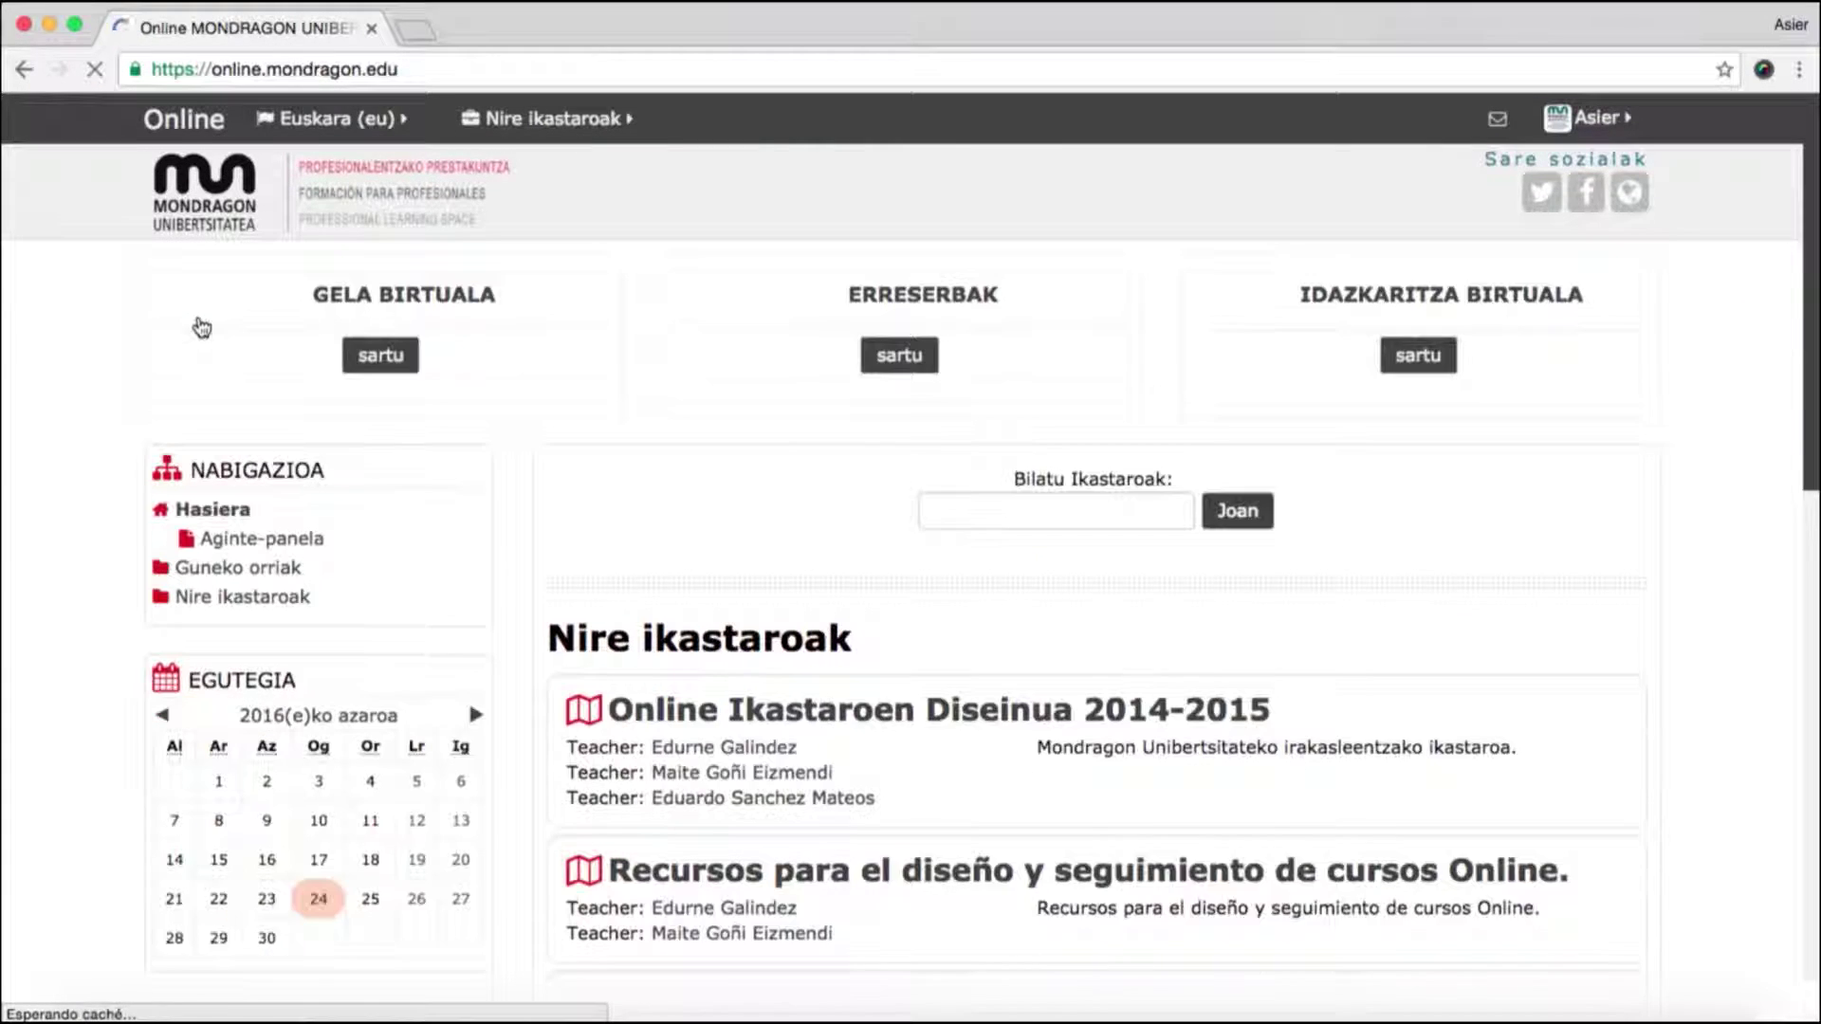
scroll(588, 455, "down", 8)
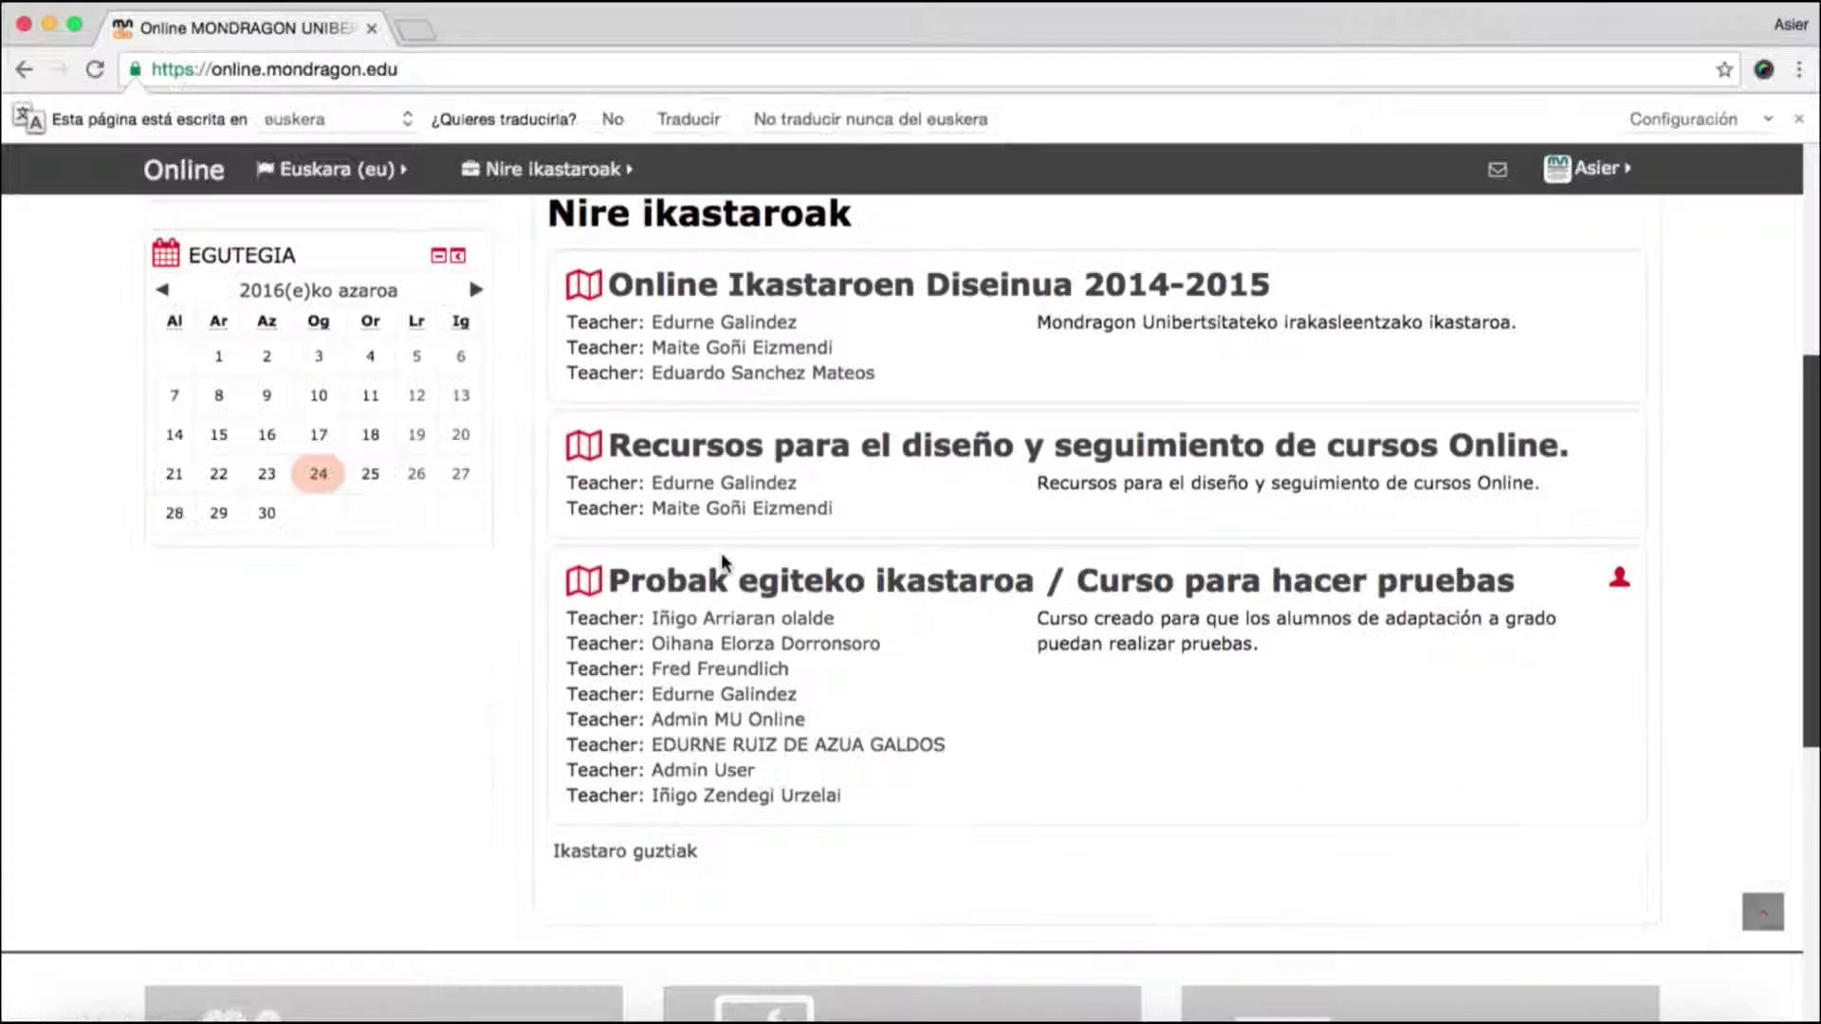
left_click(832, 594)
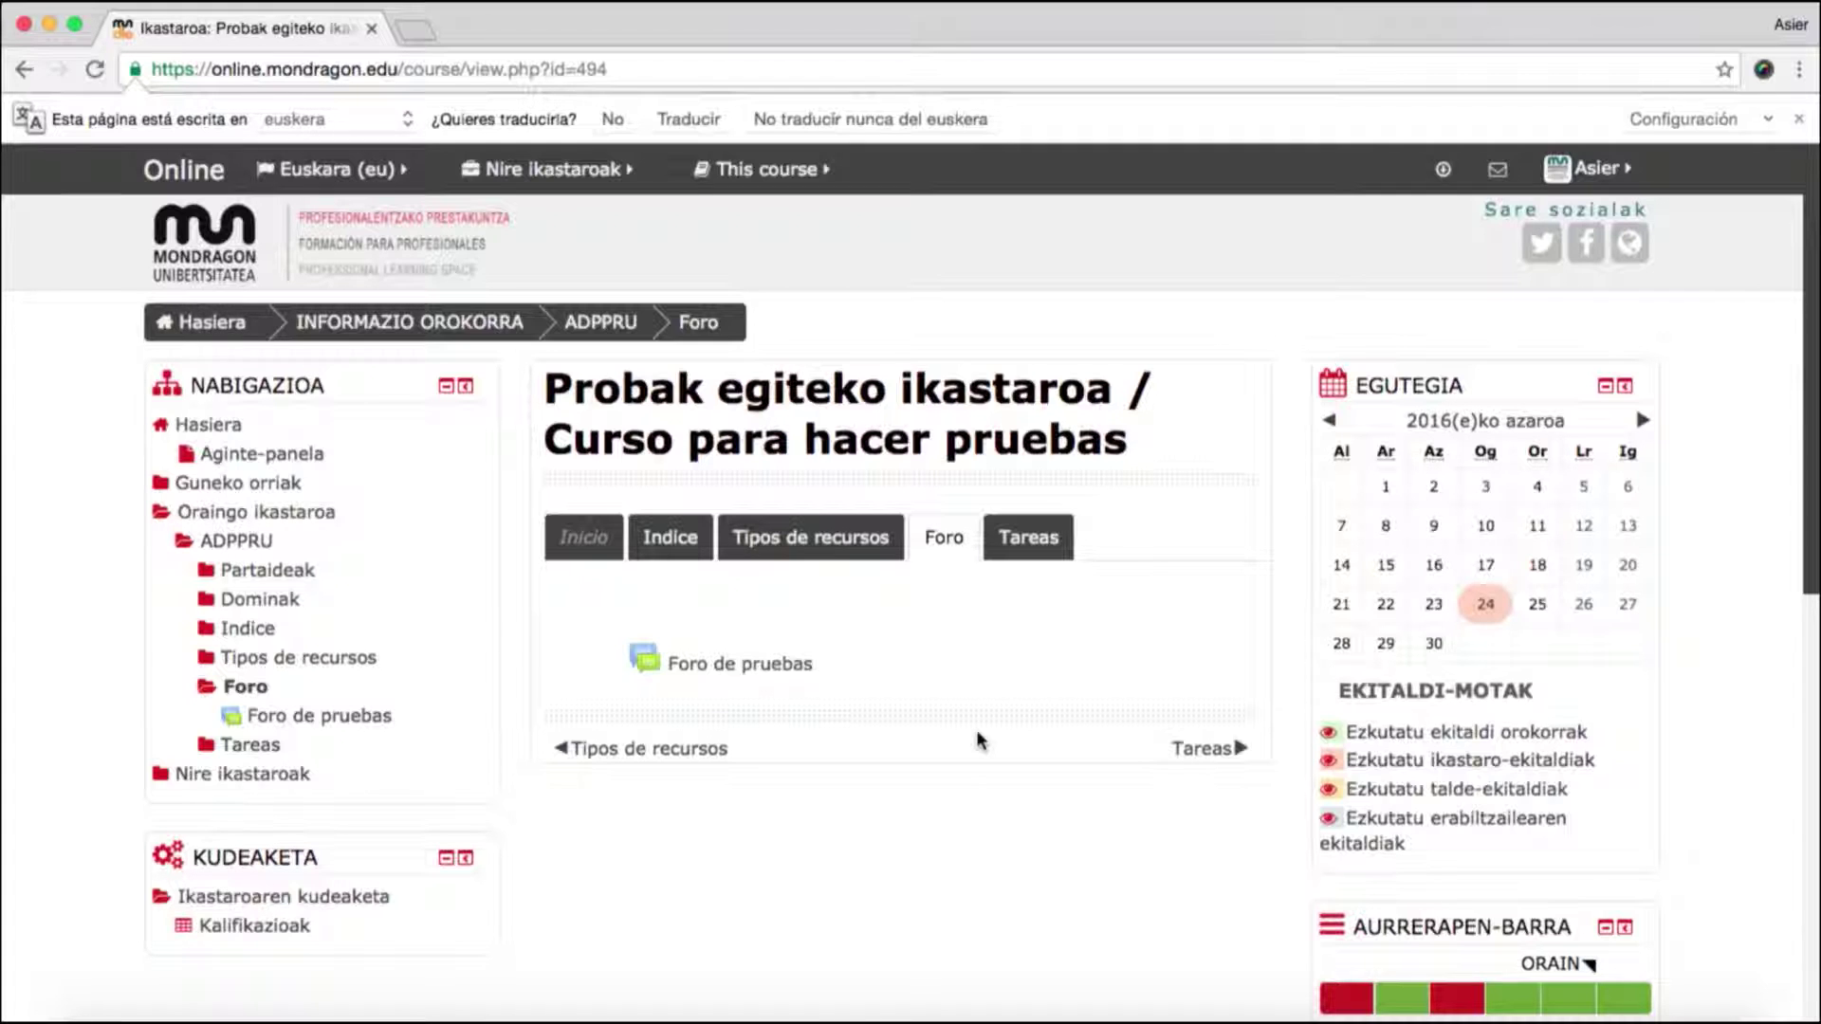
left_click(839, 534)
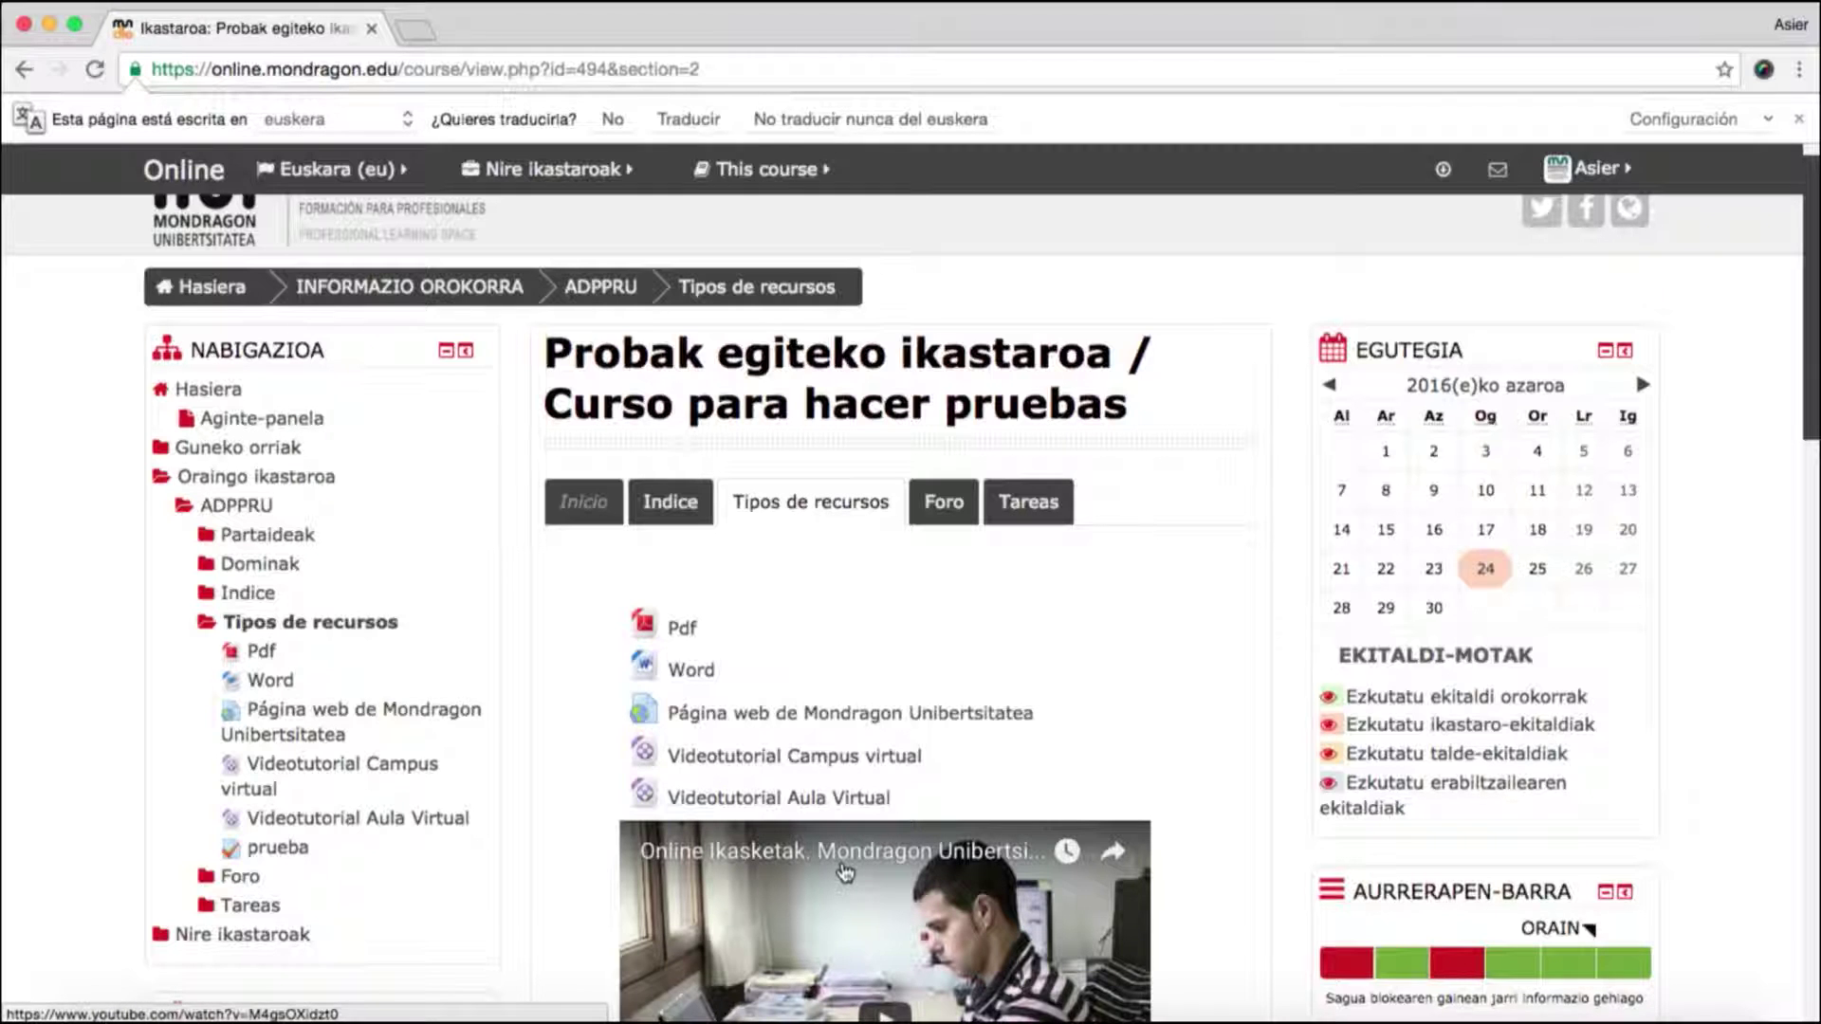
scroll(844, 871, "down", 2)
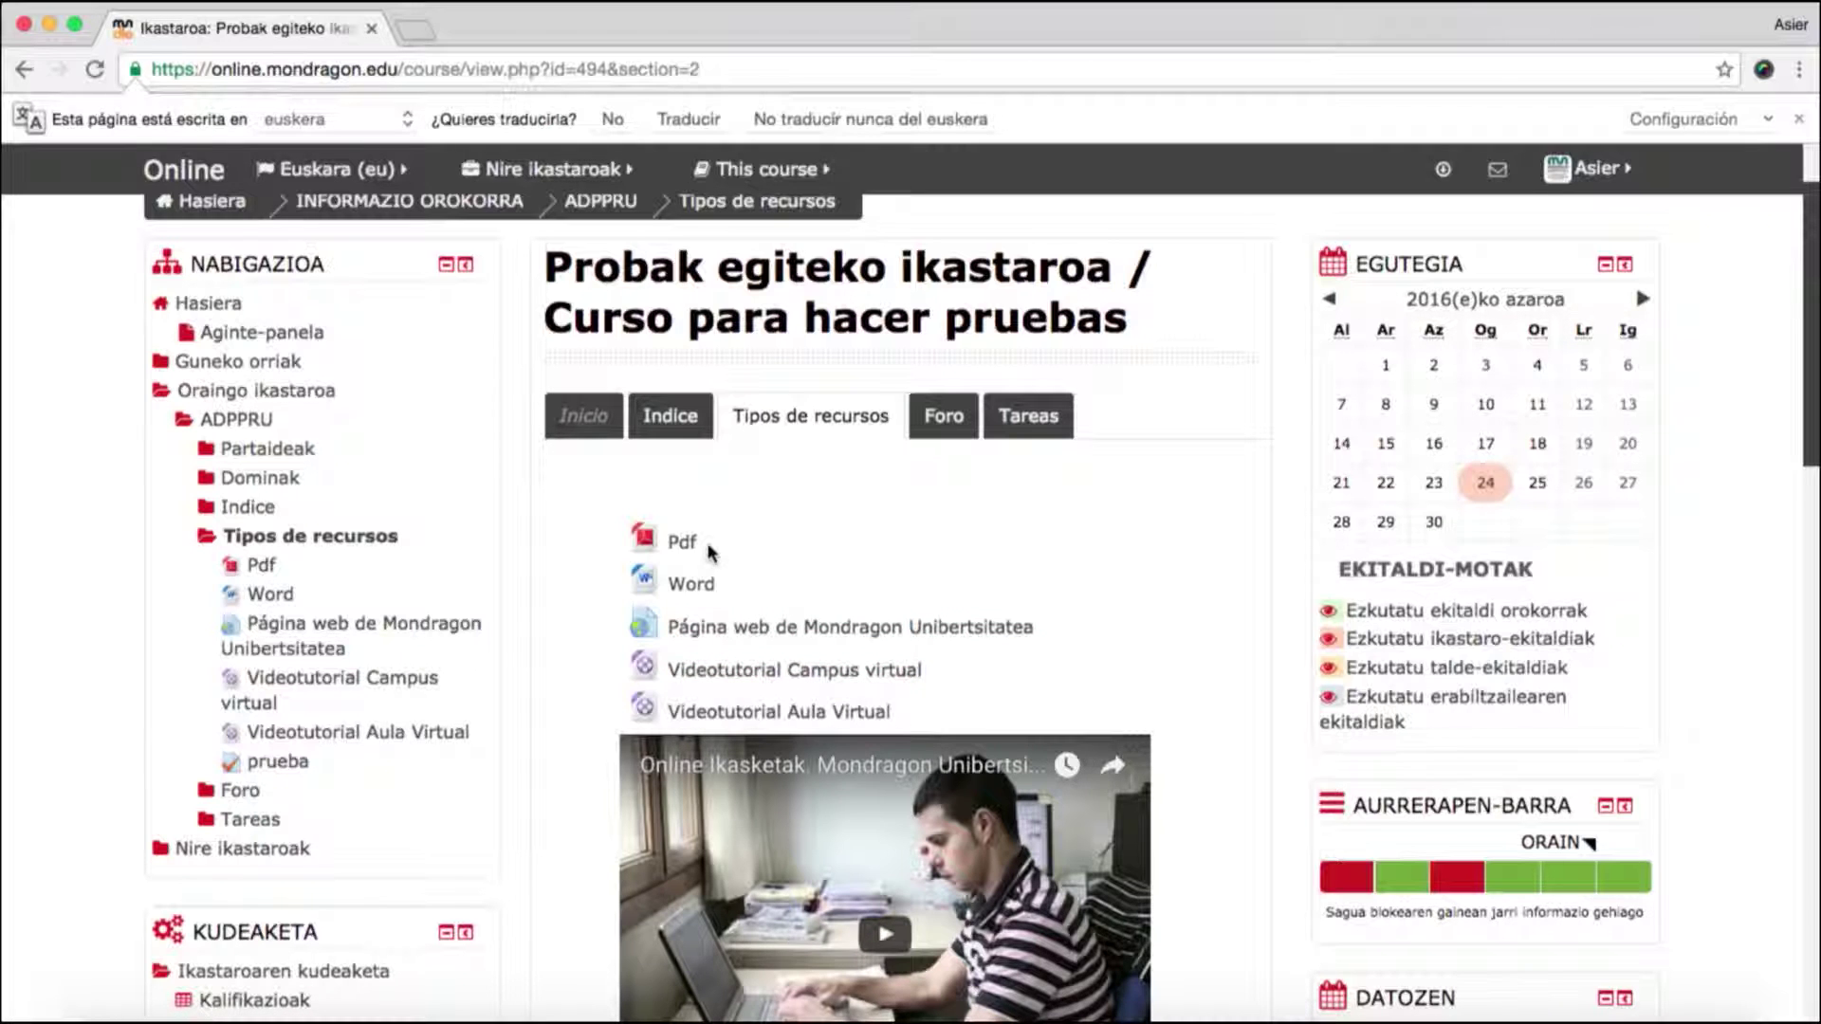
left_click(675, 542)
left_click(679, 542)
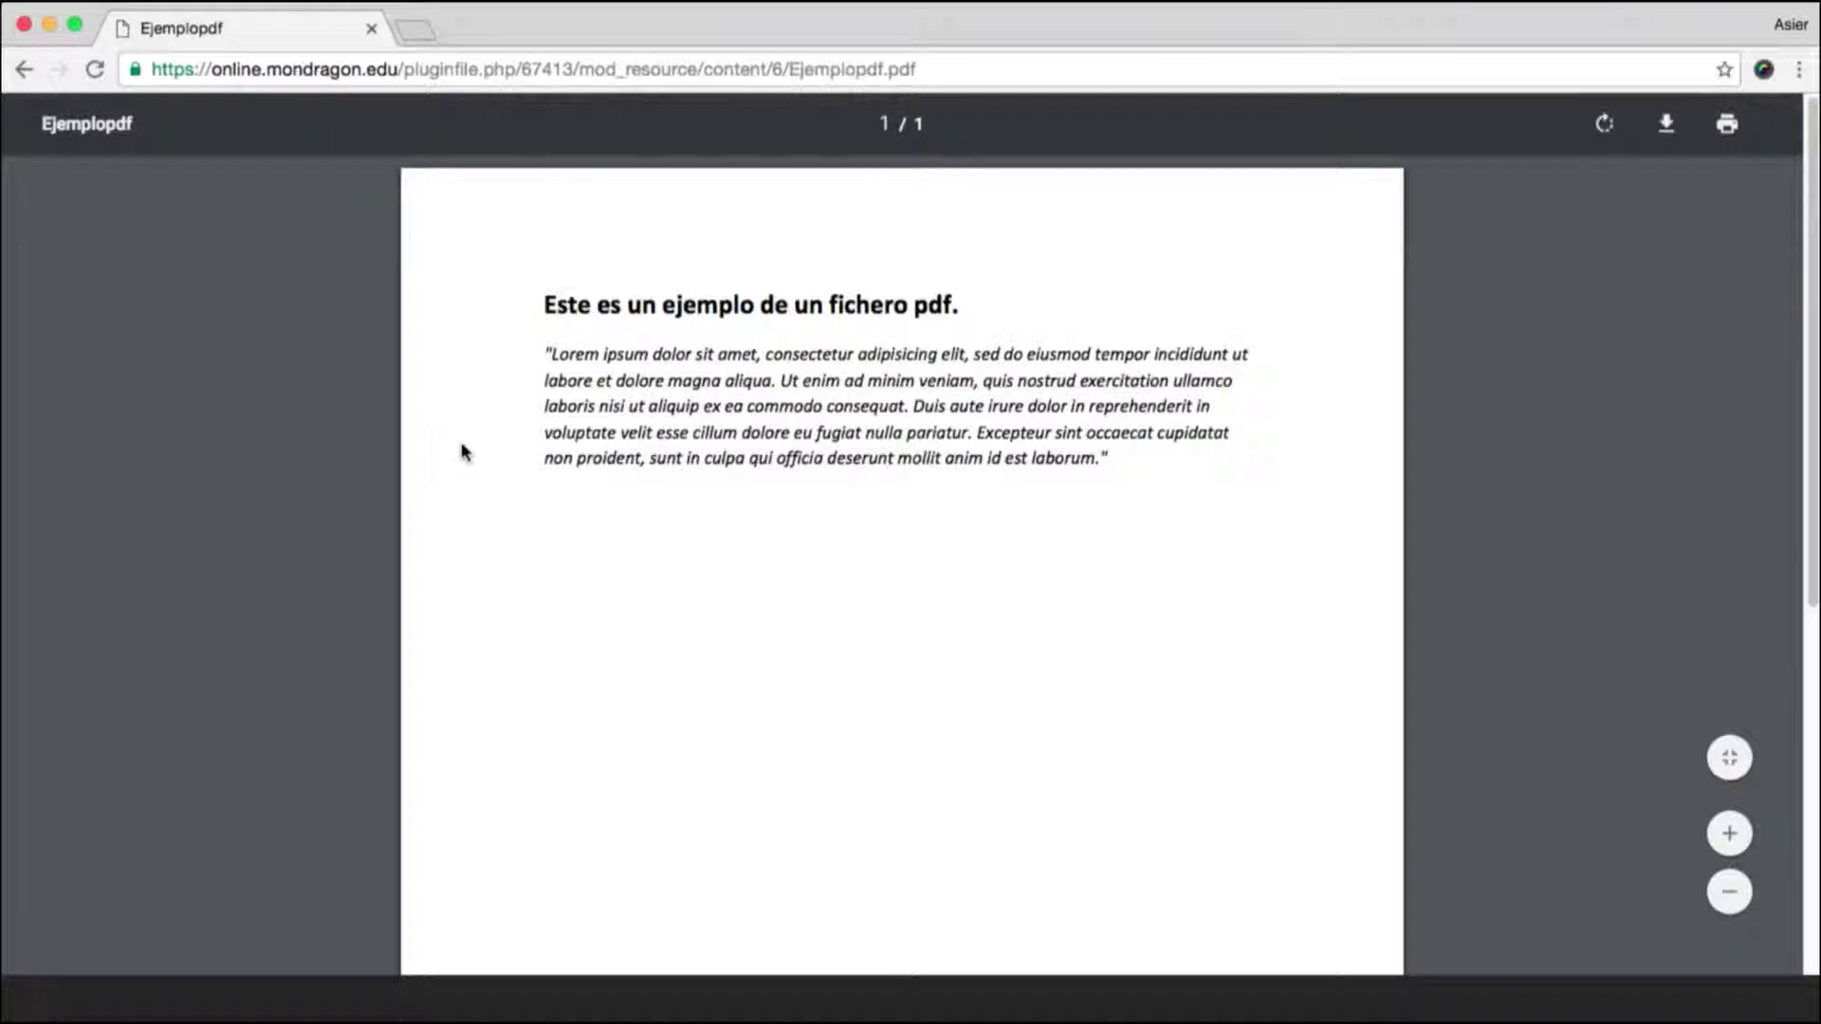
left_click(23, 69)
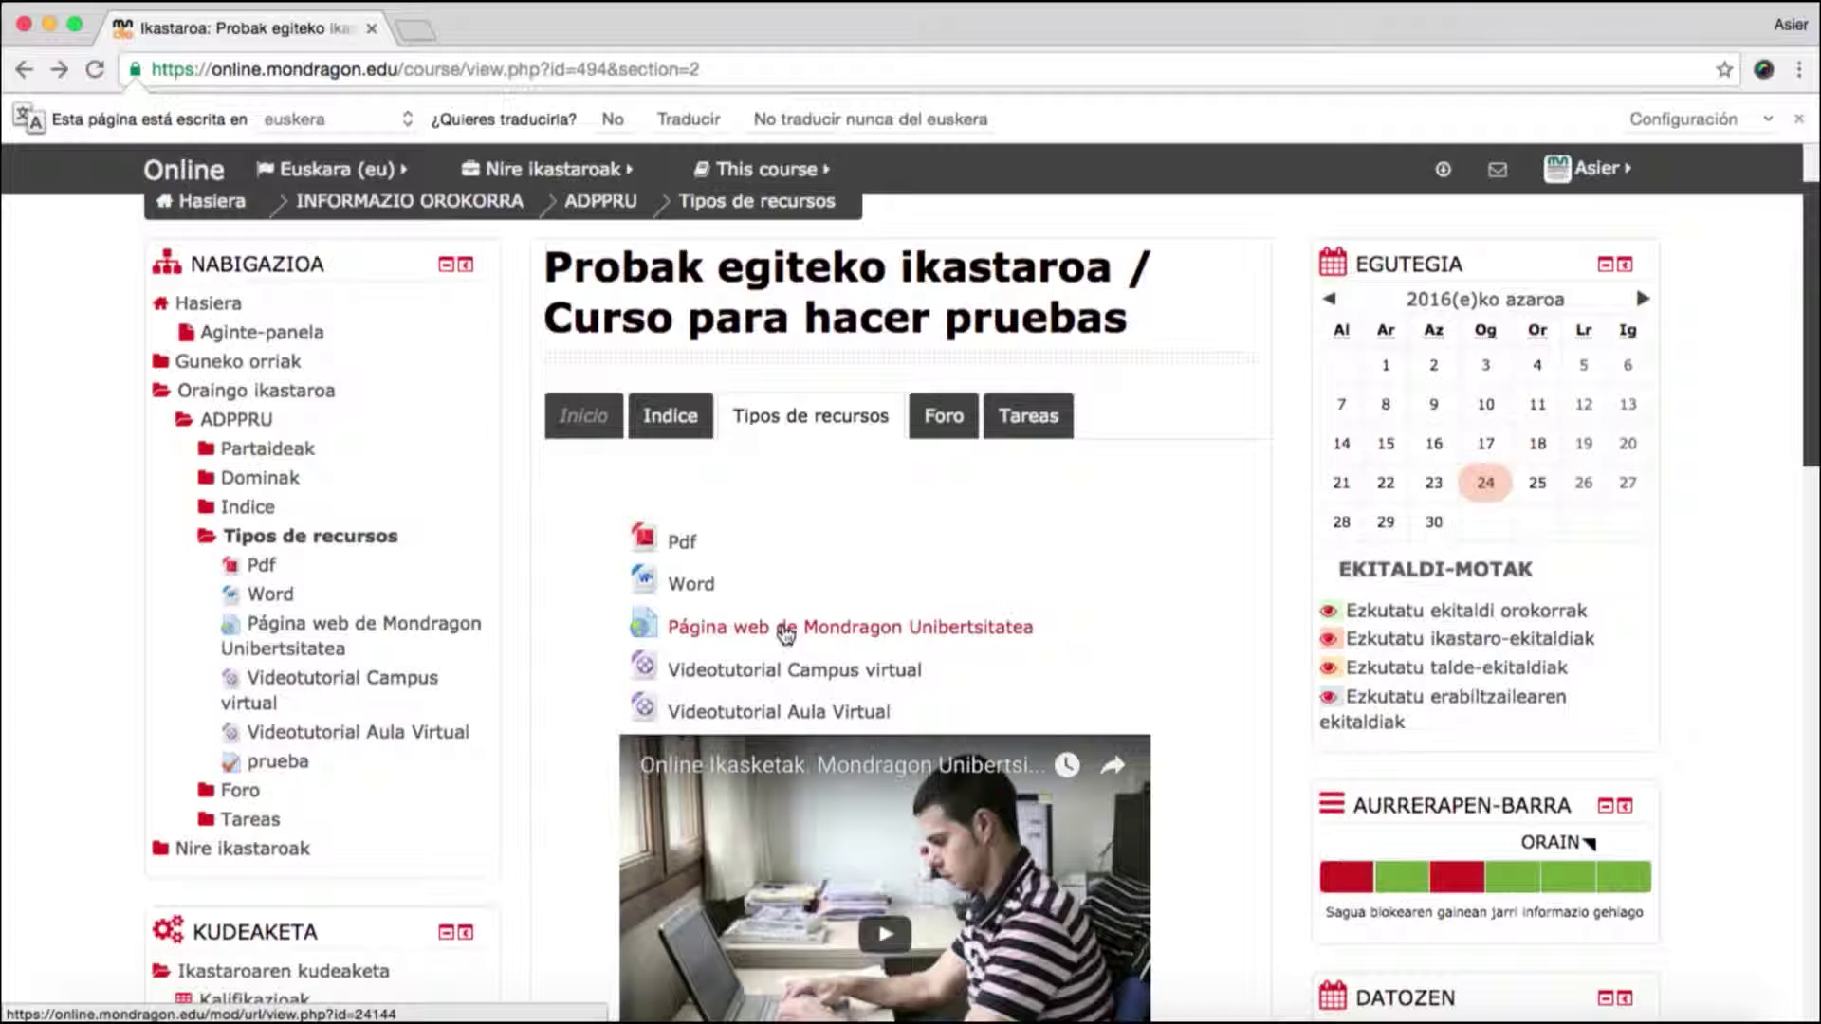
left_click(786, 630)
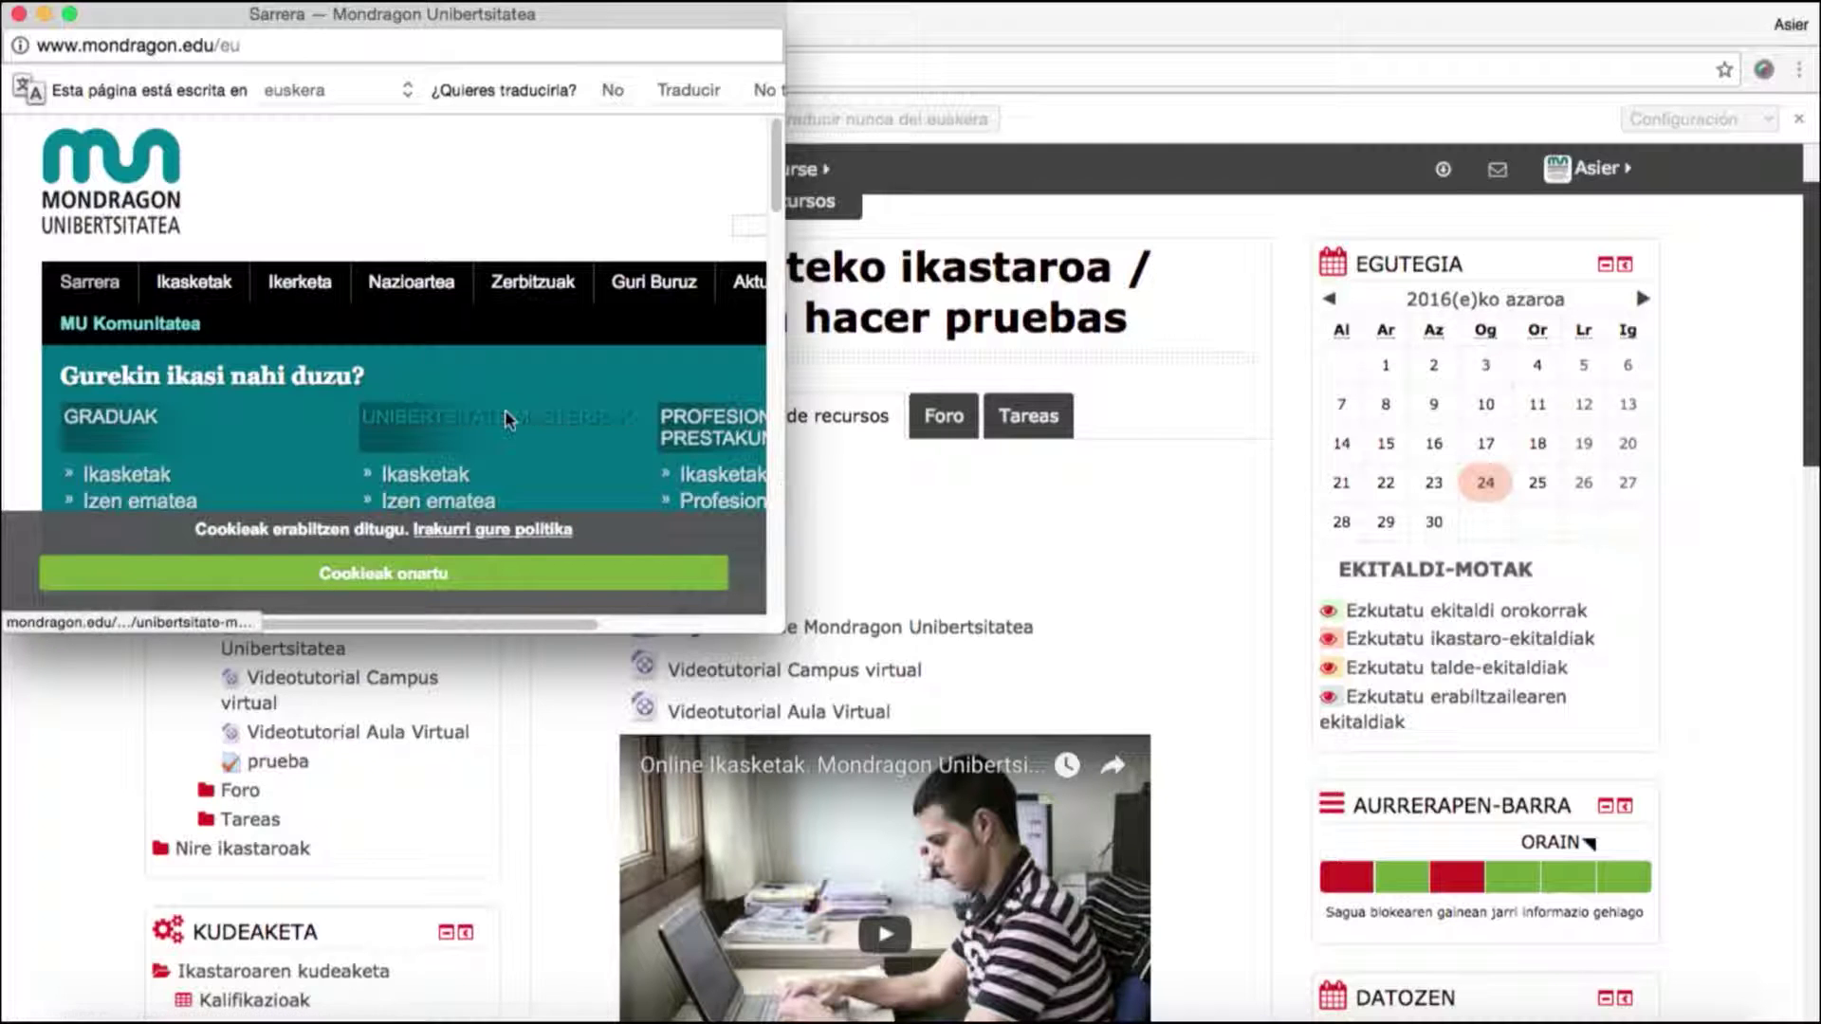
left_click(18, 14)
scroll(1131, 626, "down", 4)
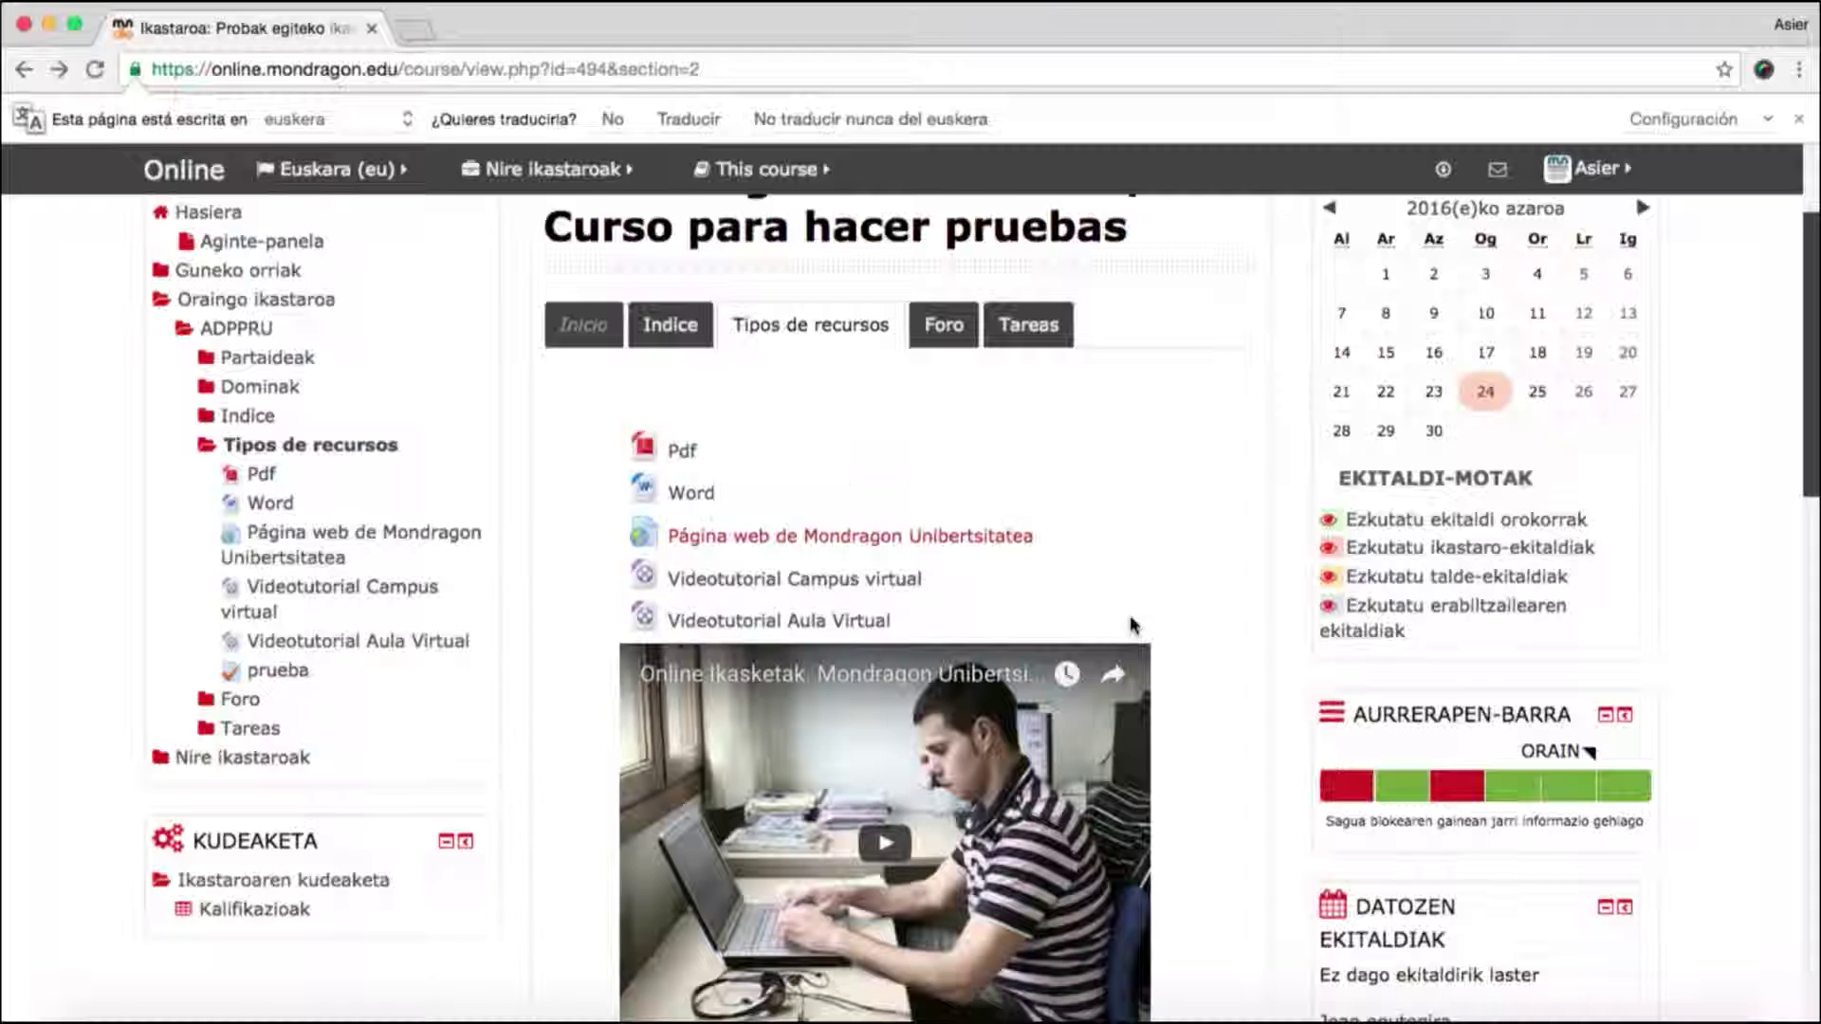
scroll(1197, 628, "down", 3)
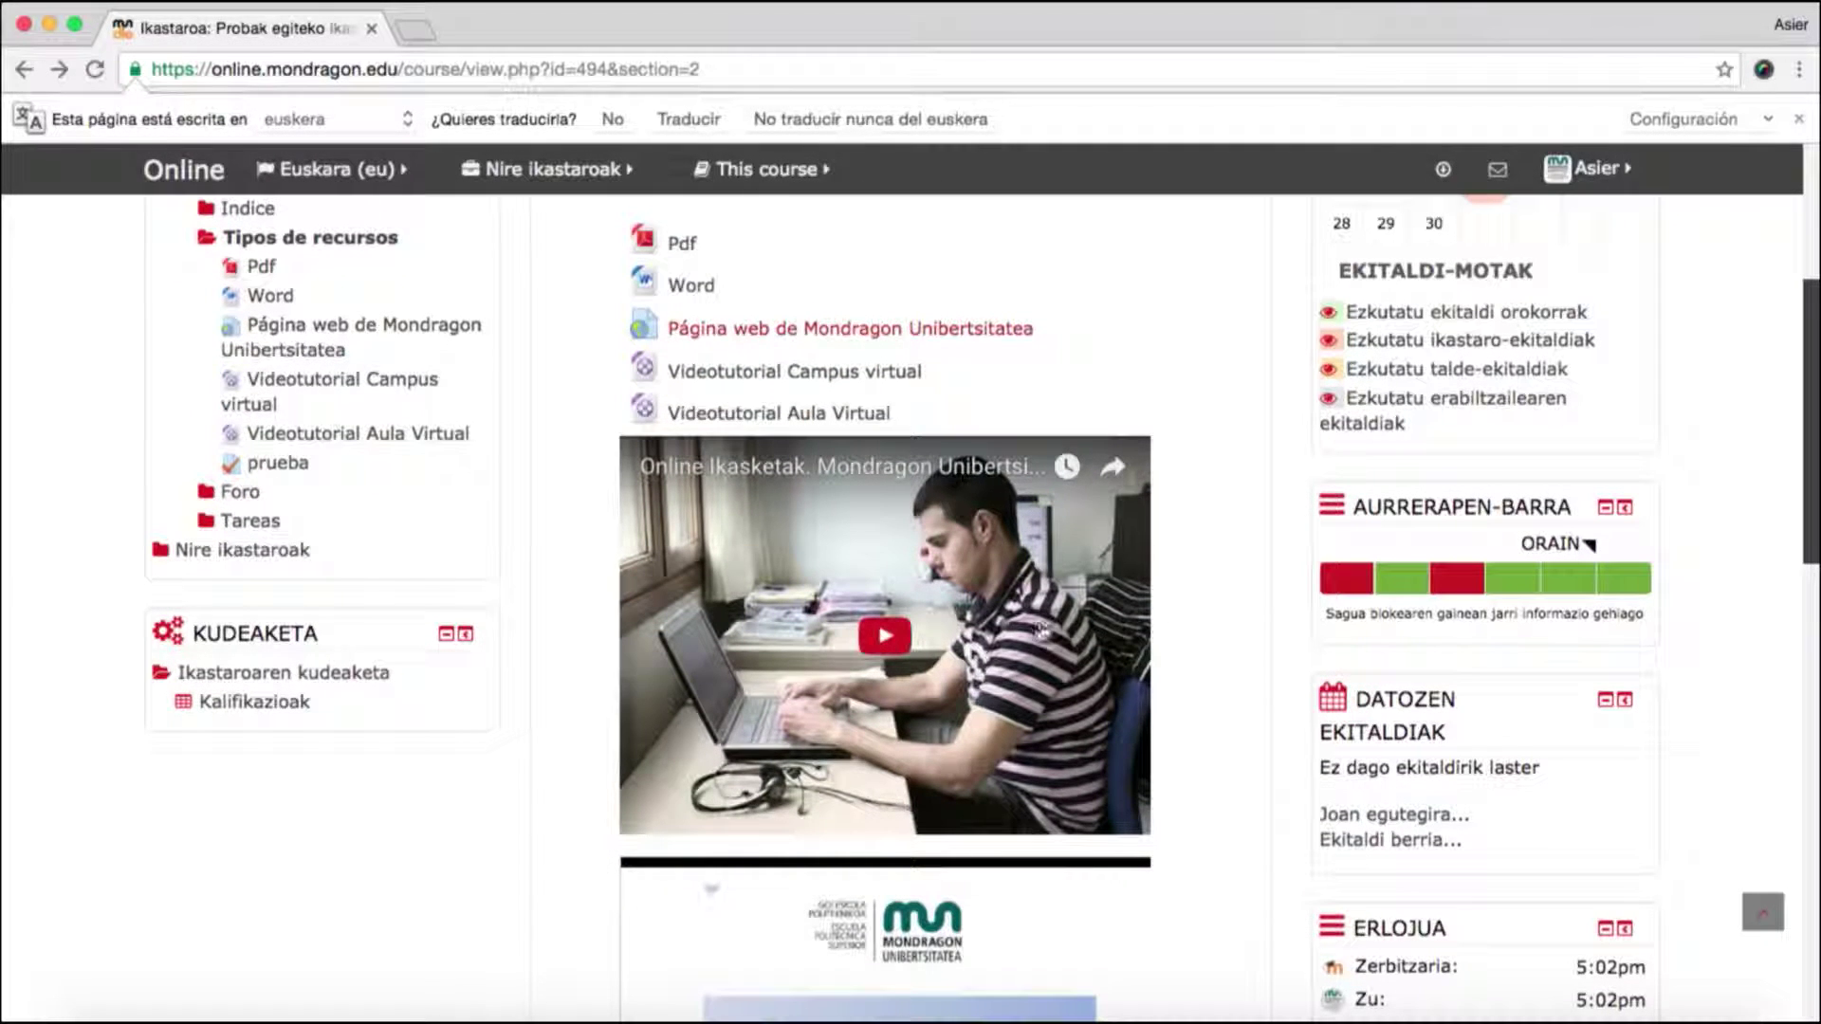
- Play the embedded 'Online Ikasketak. Mondragon Unibertsitatea' video briefly, then pause it
left_click(869, 630)
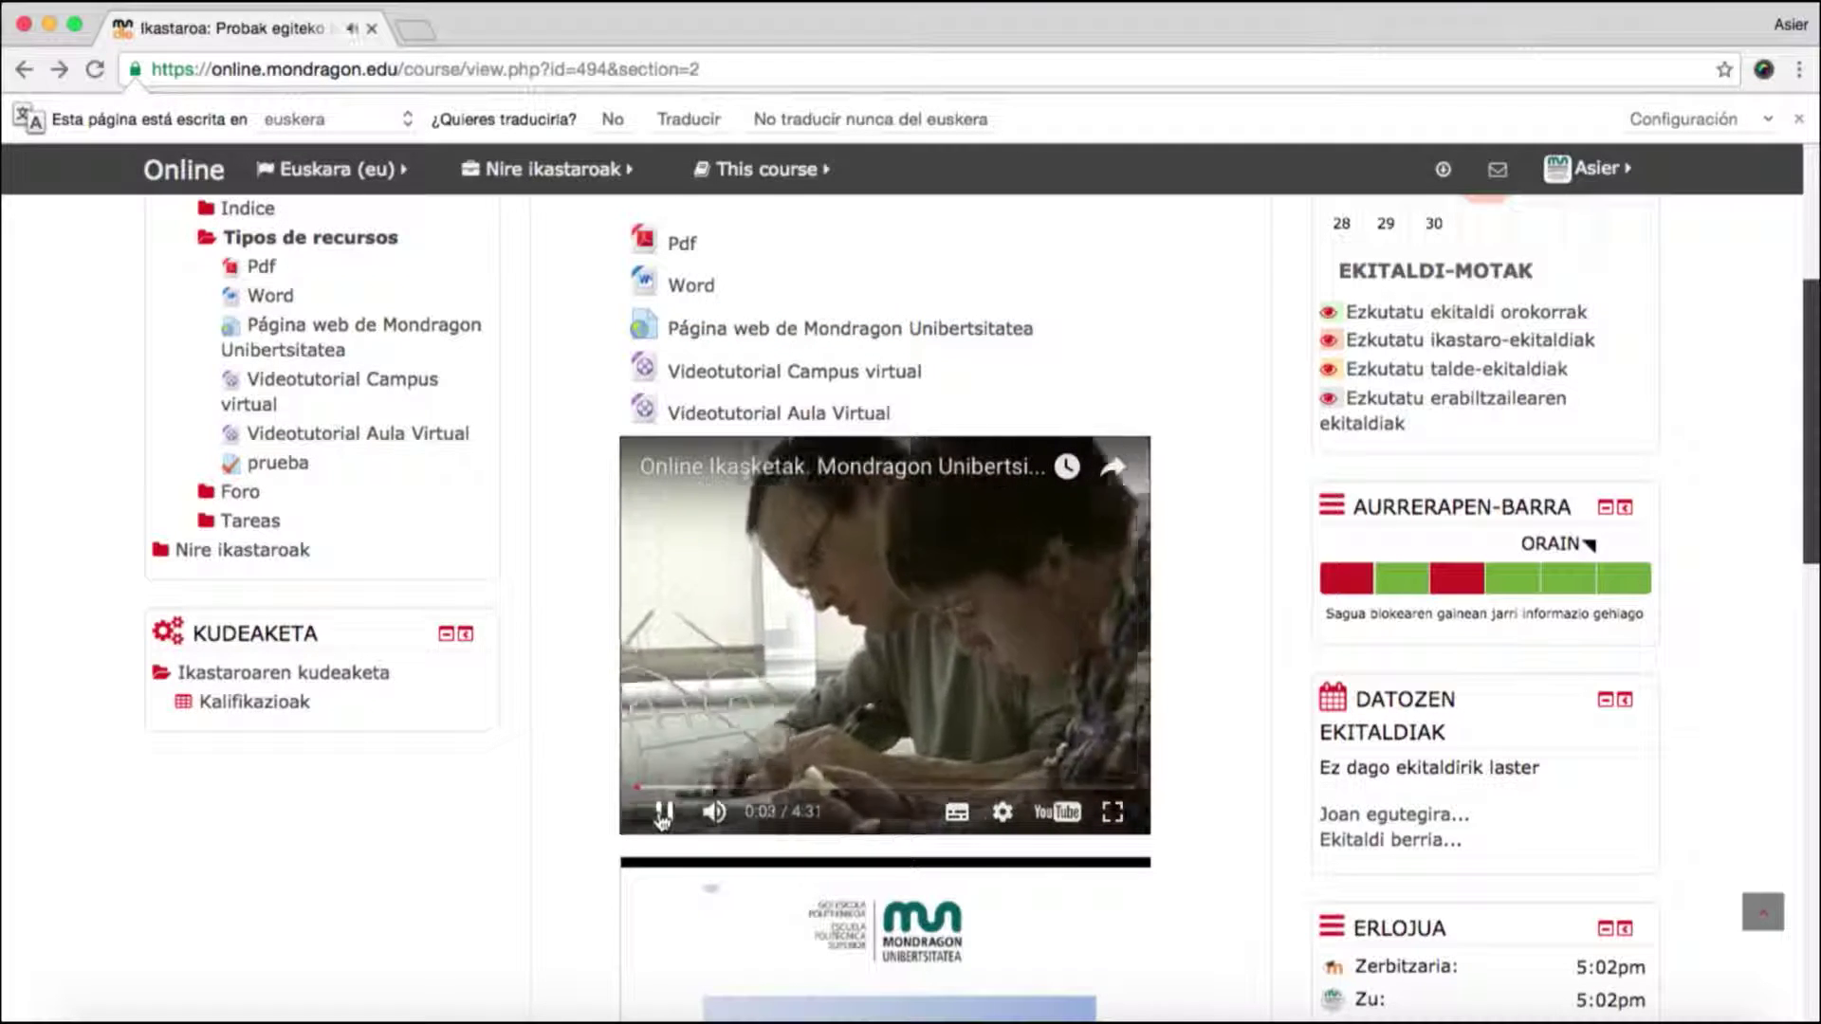
left_click(662, 812)
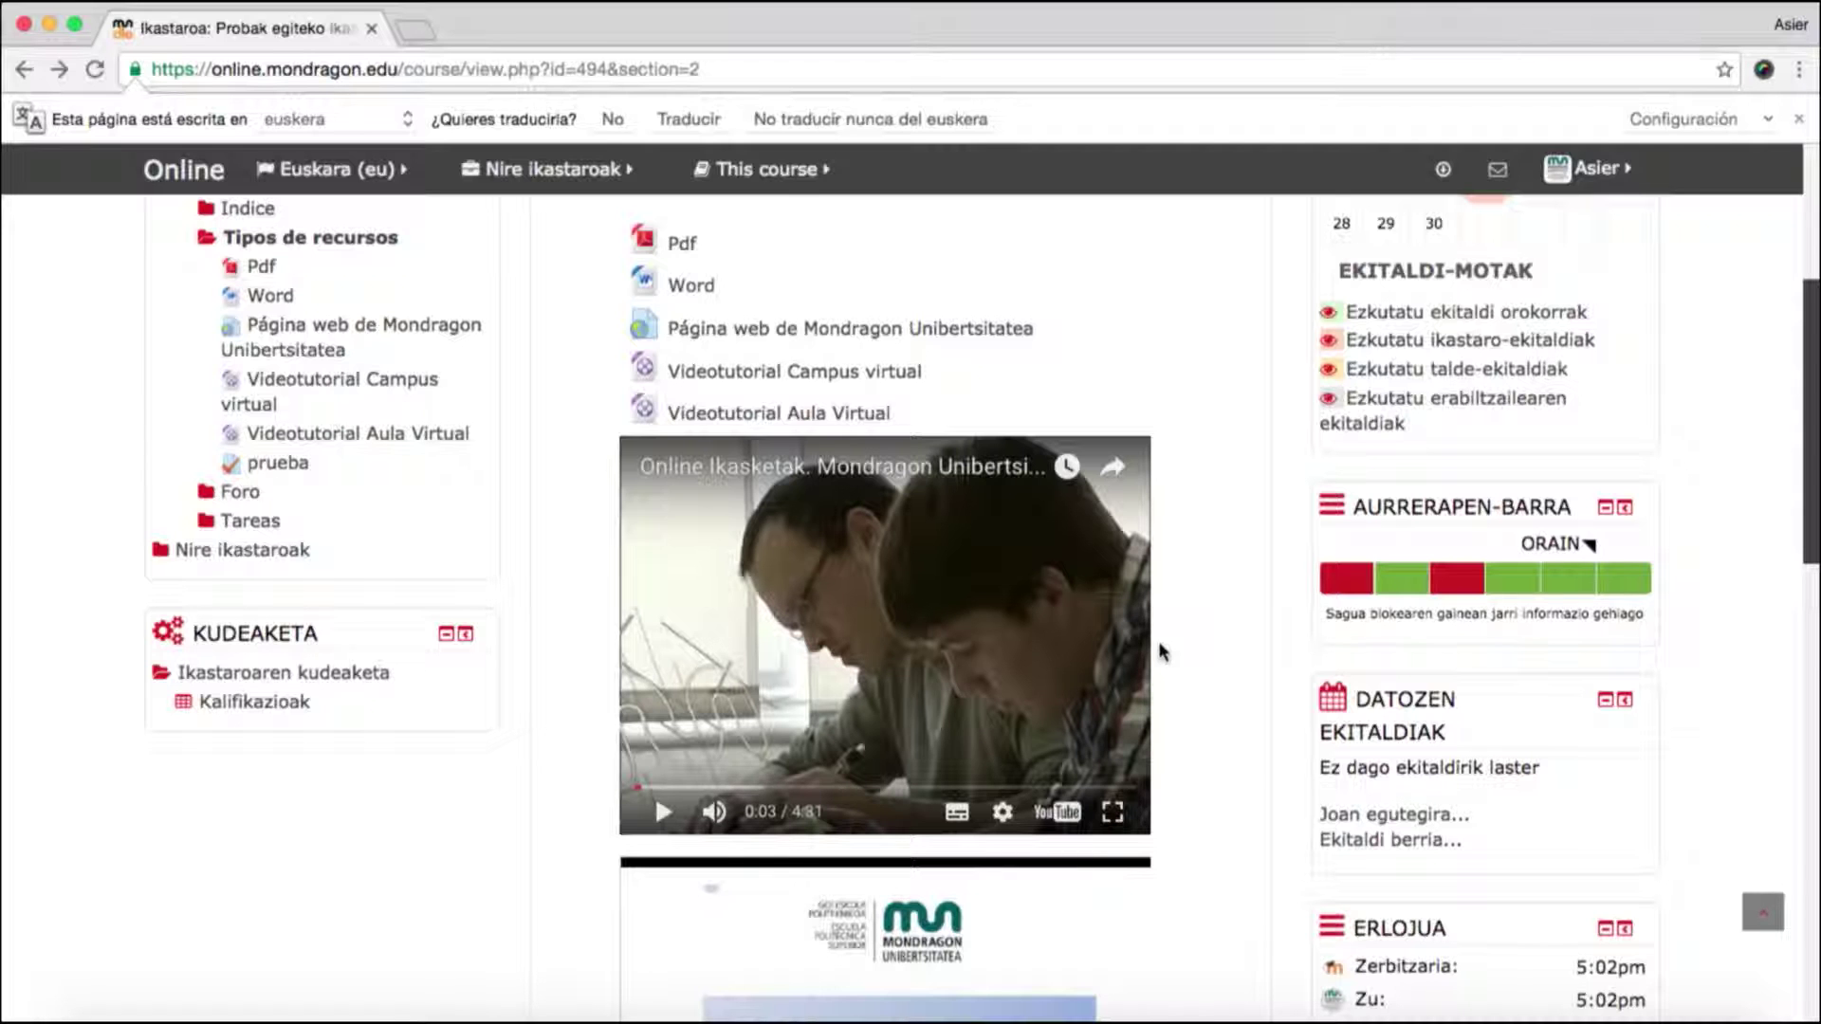
scroll(1159, 646, "up", 5)
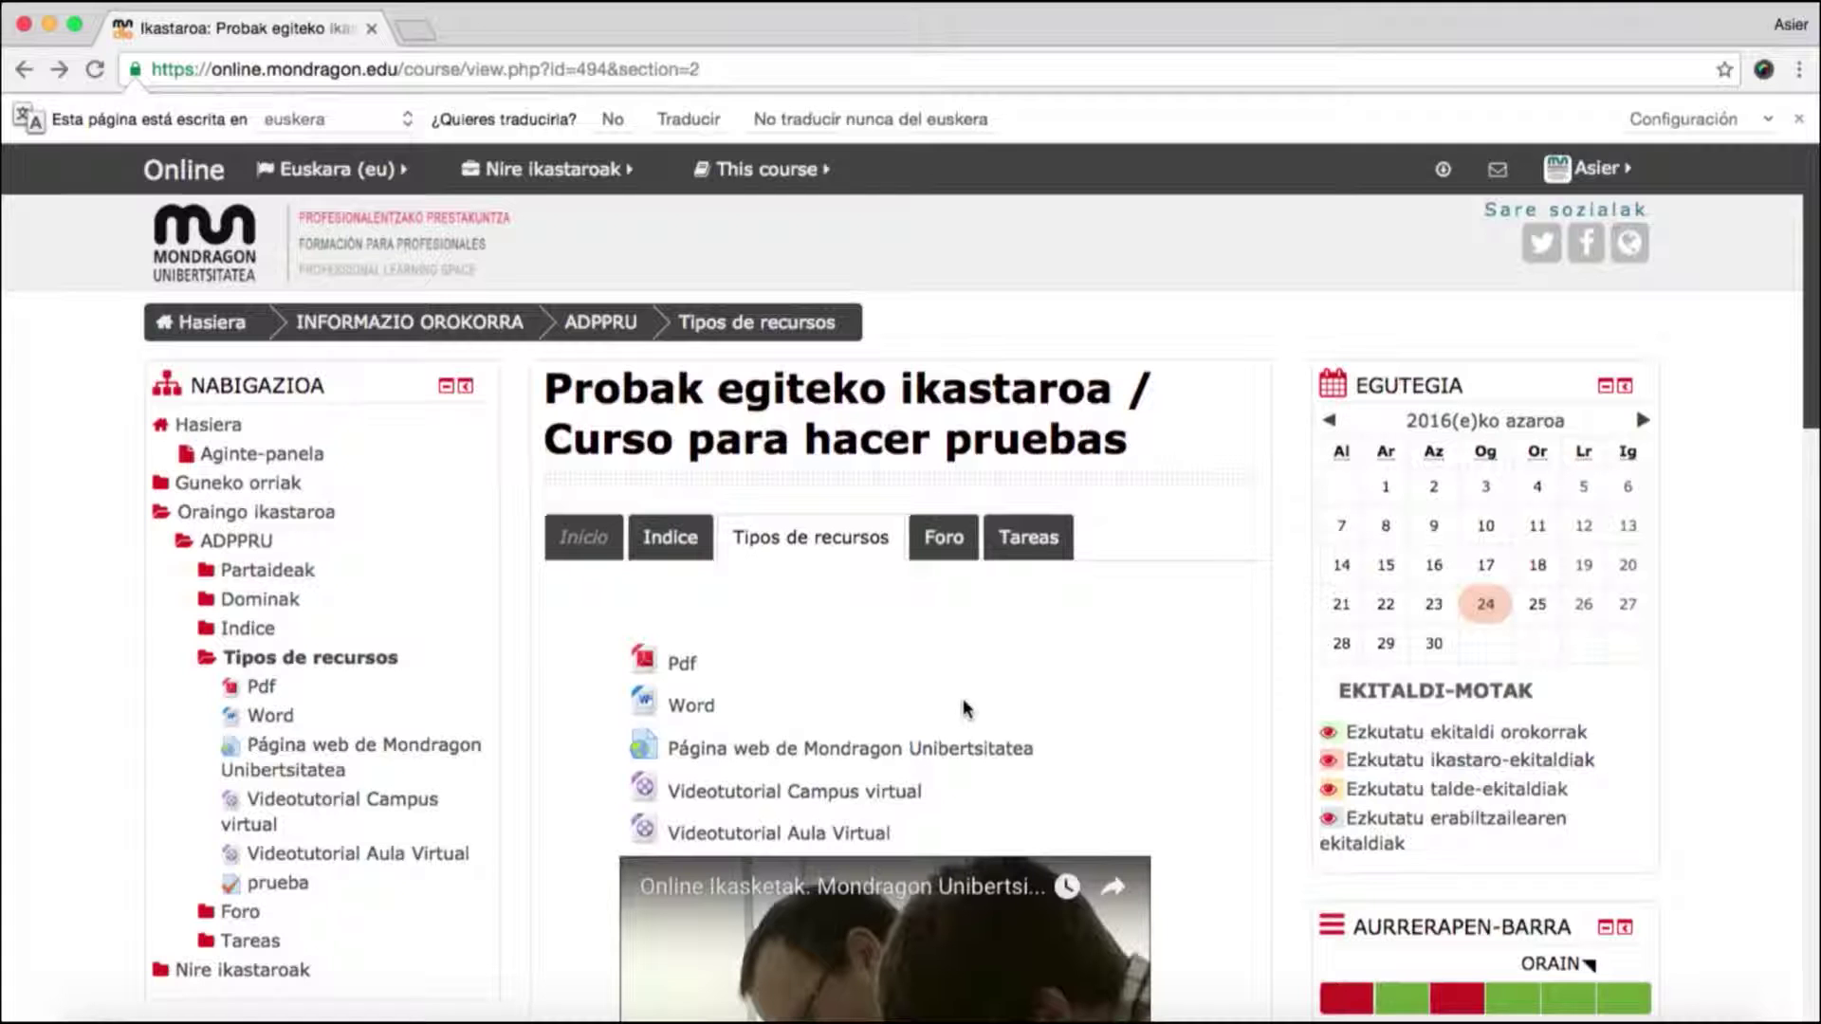
- Open 'Ejemplo de entrega de tarea' from the Tareas section and review its submission status
left_click(1010, 537)
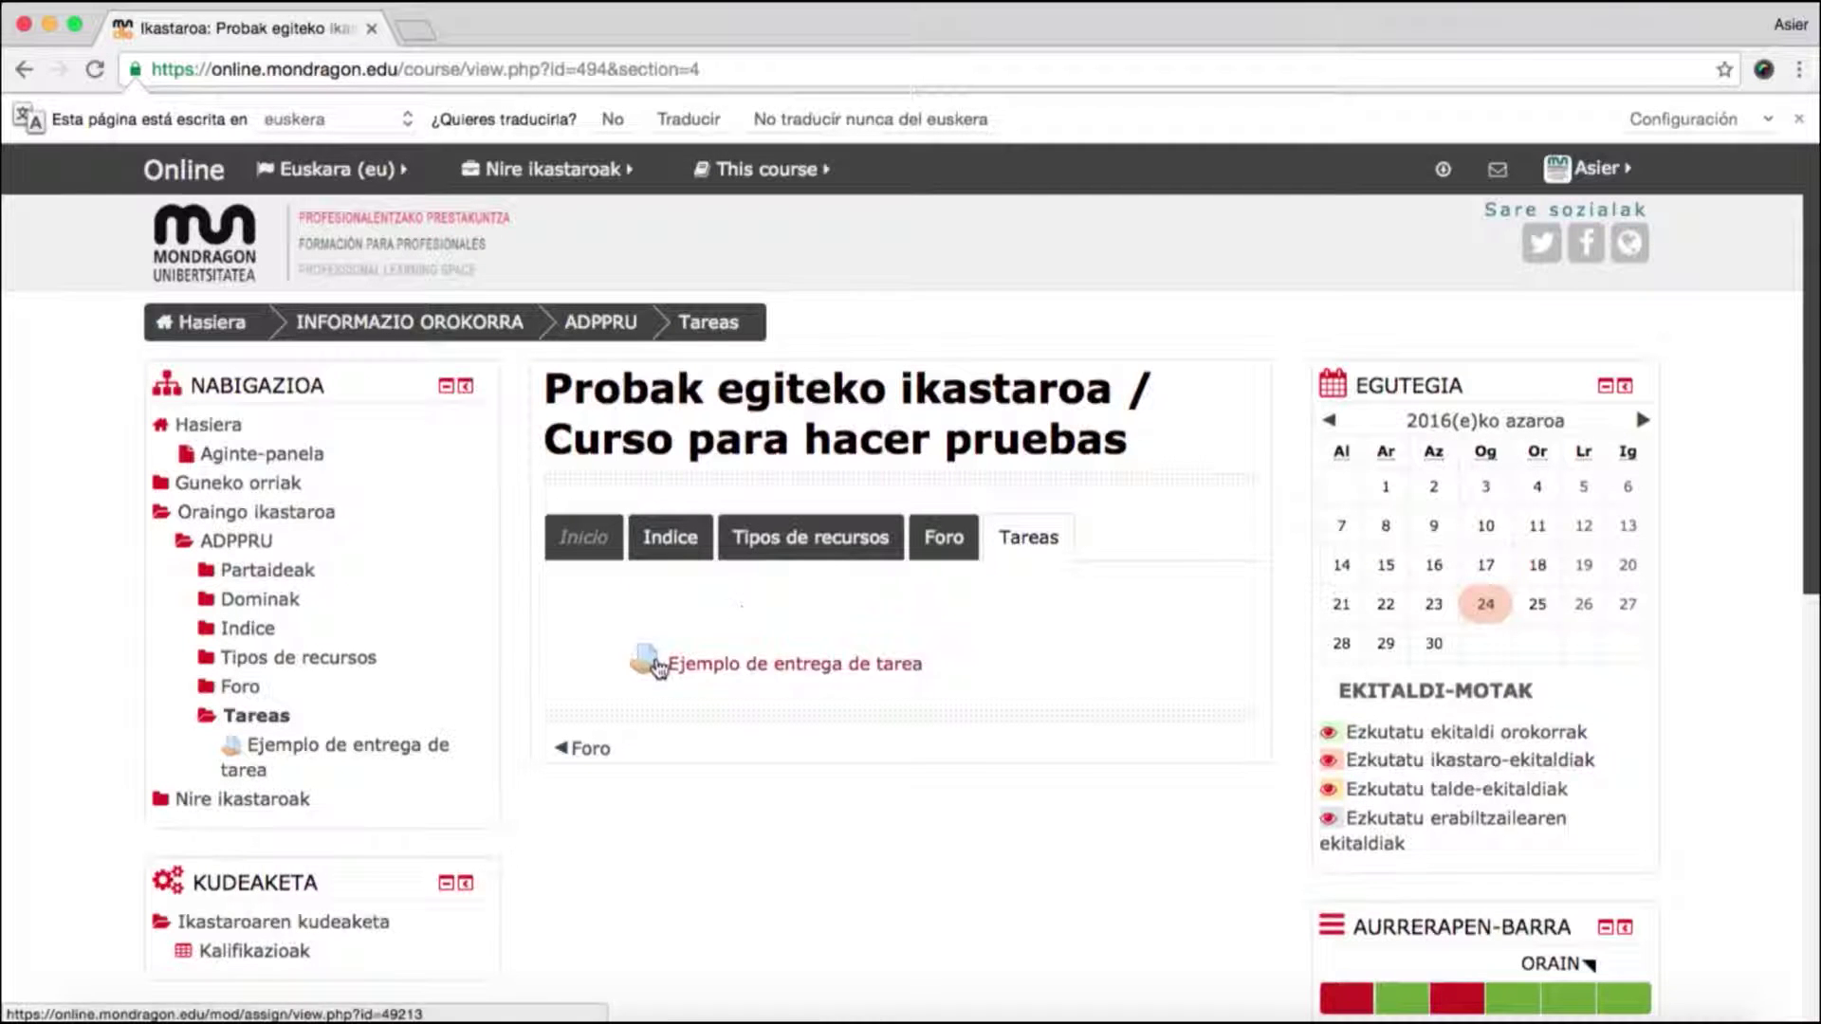
left_click(714, 667)
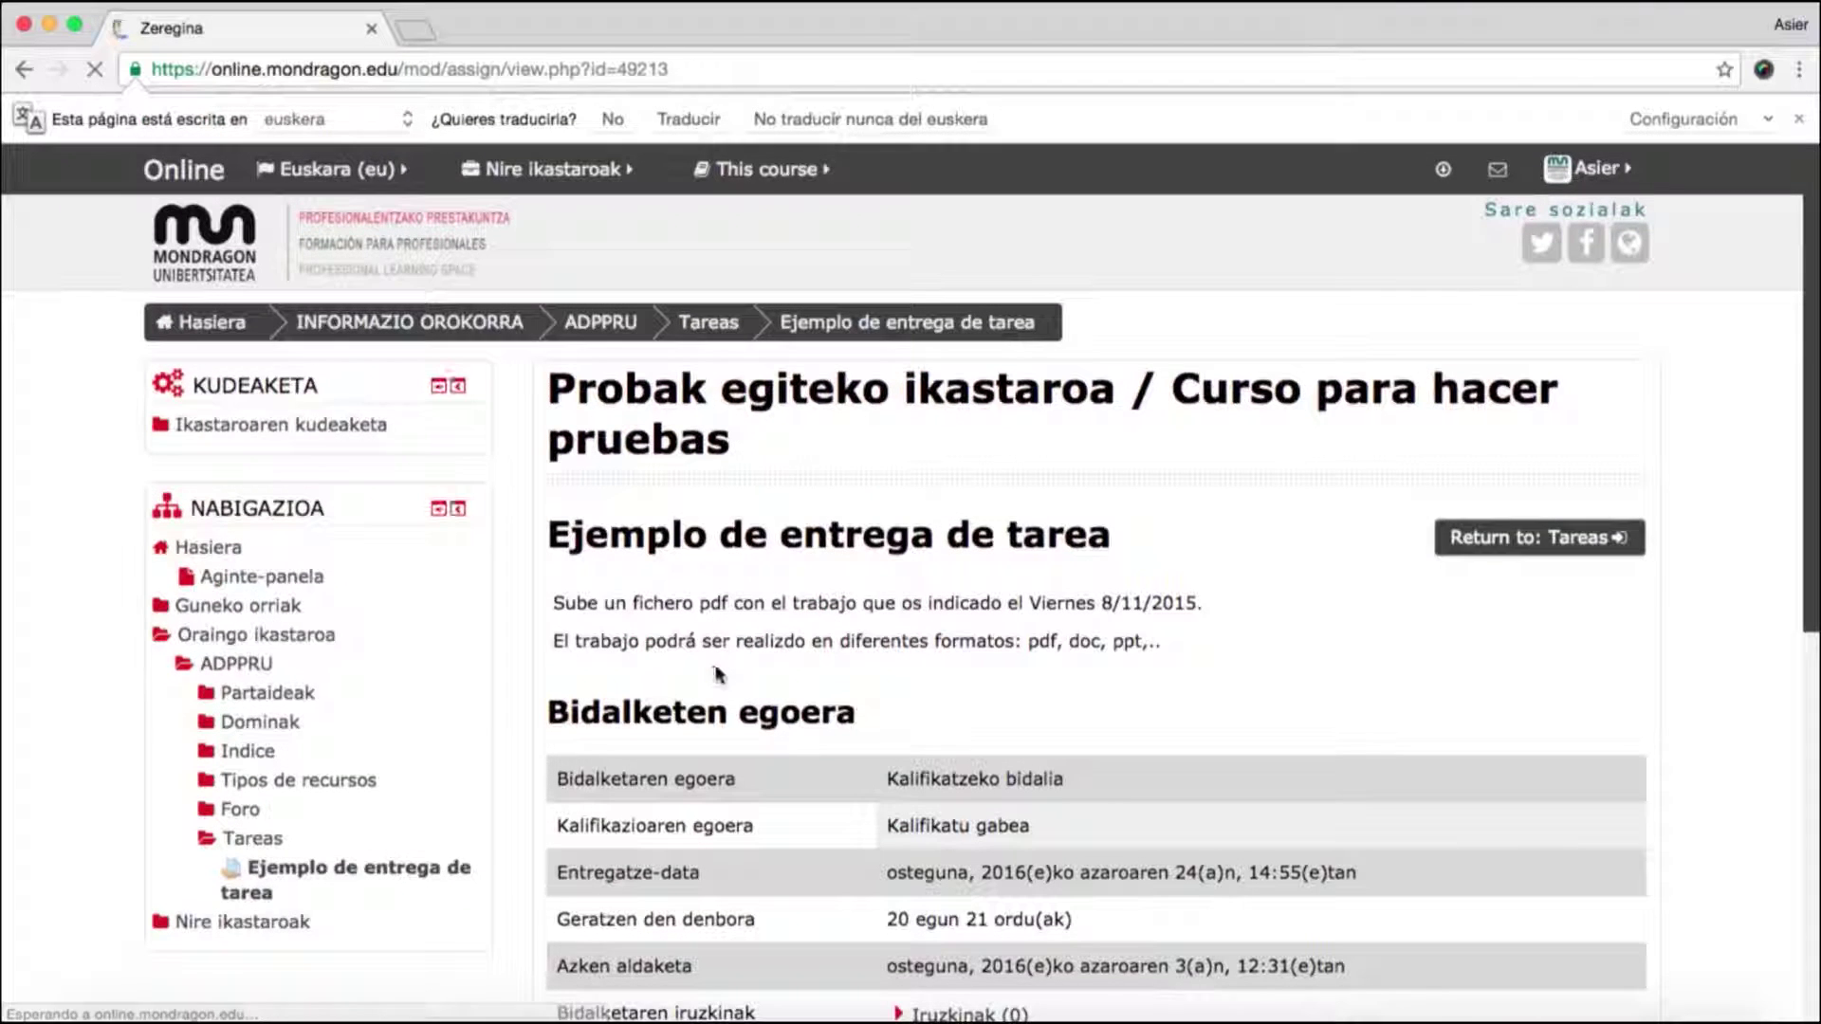
scroll(718, 668, "down", 3)
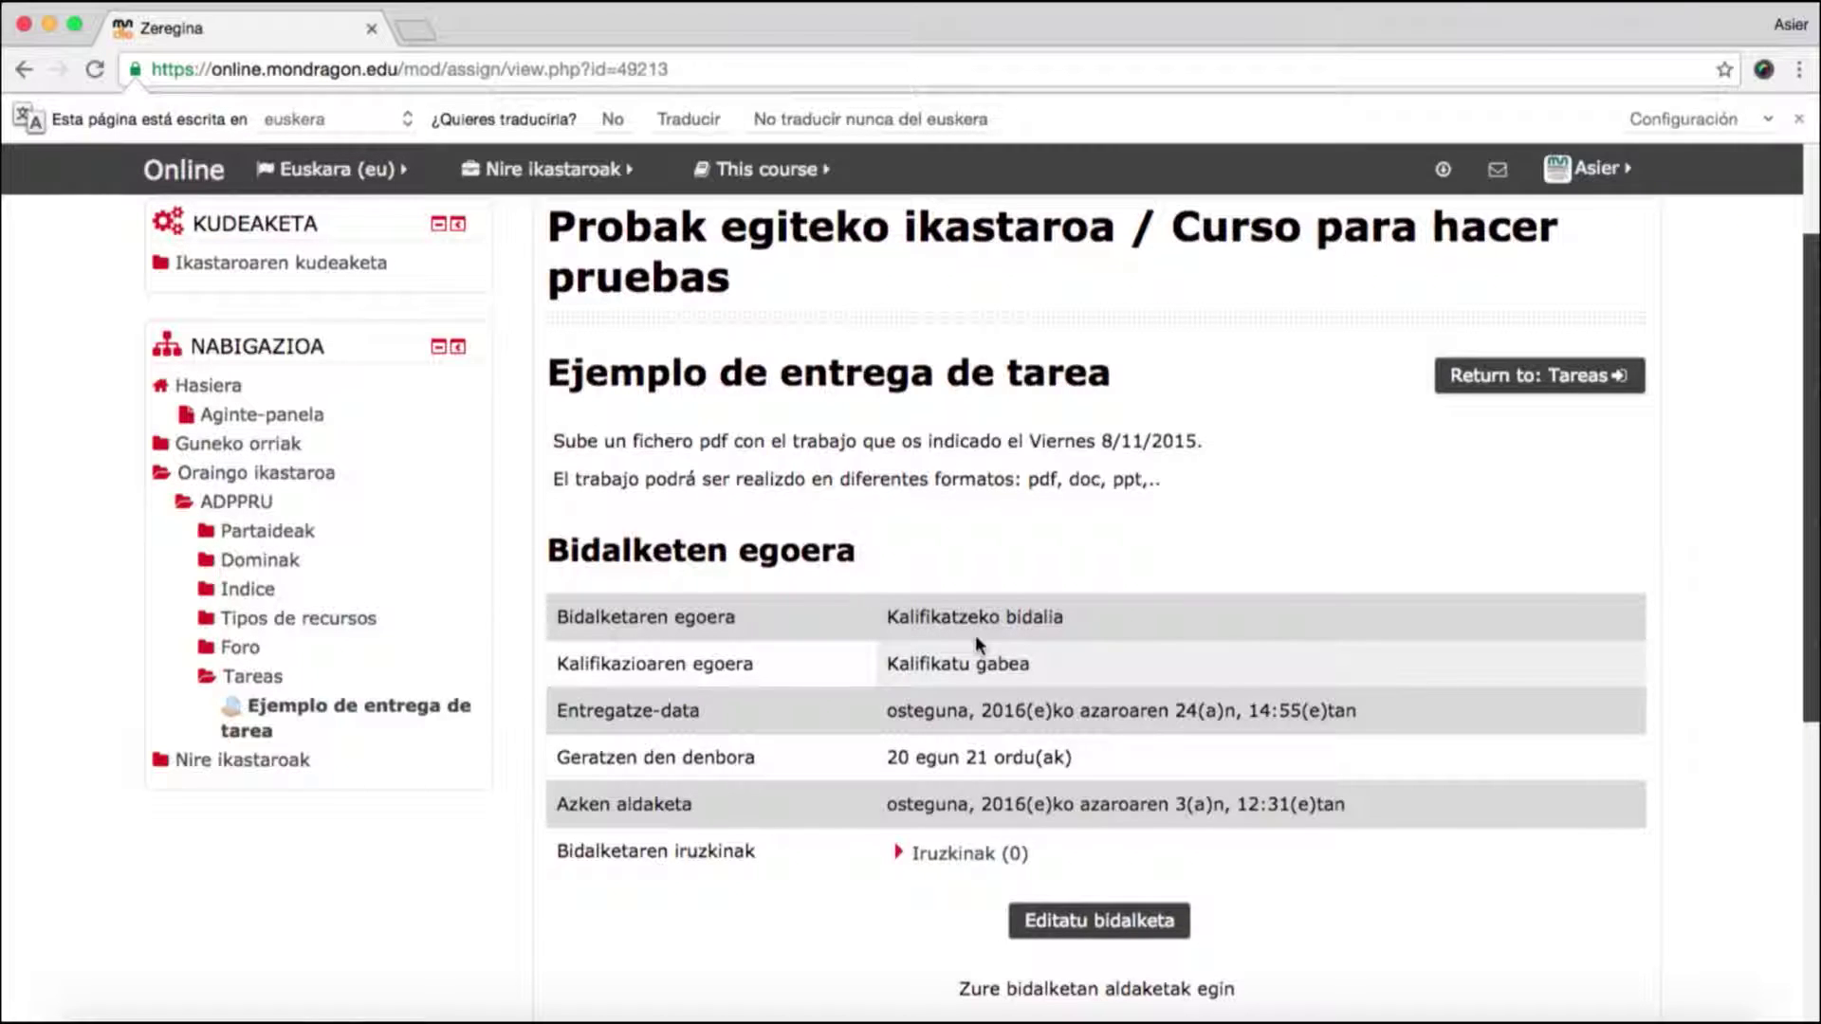
scroll(975, 635, "down", 1)
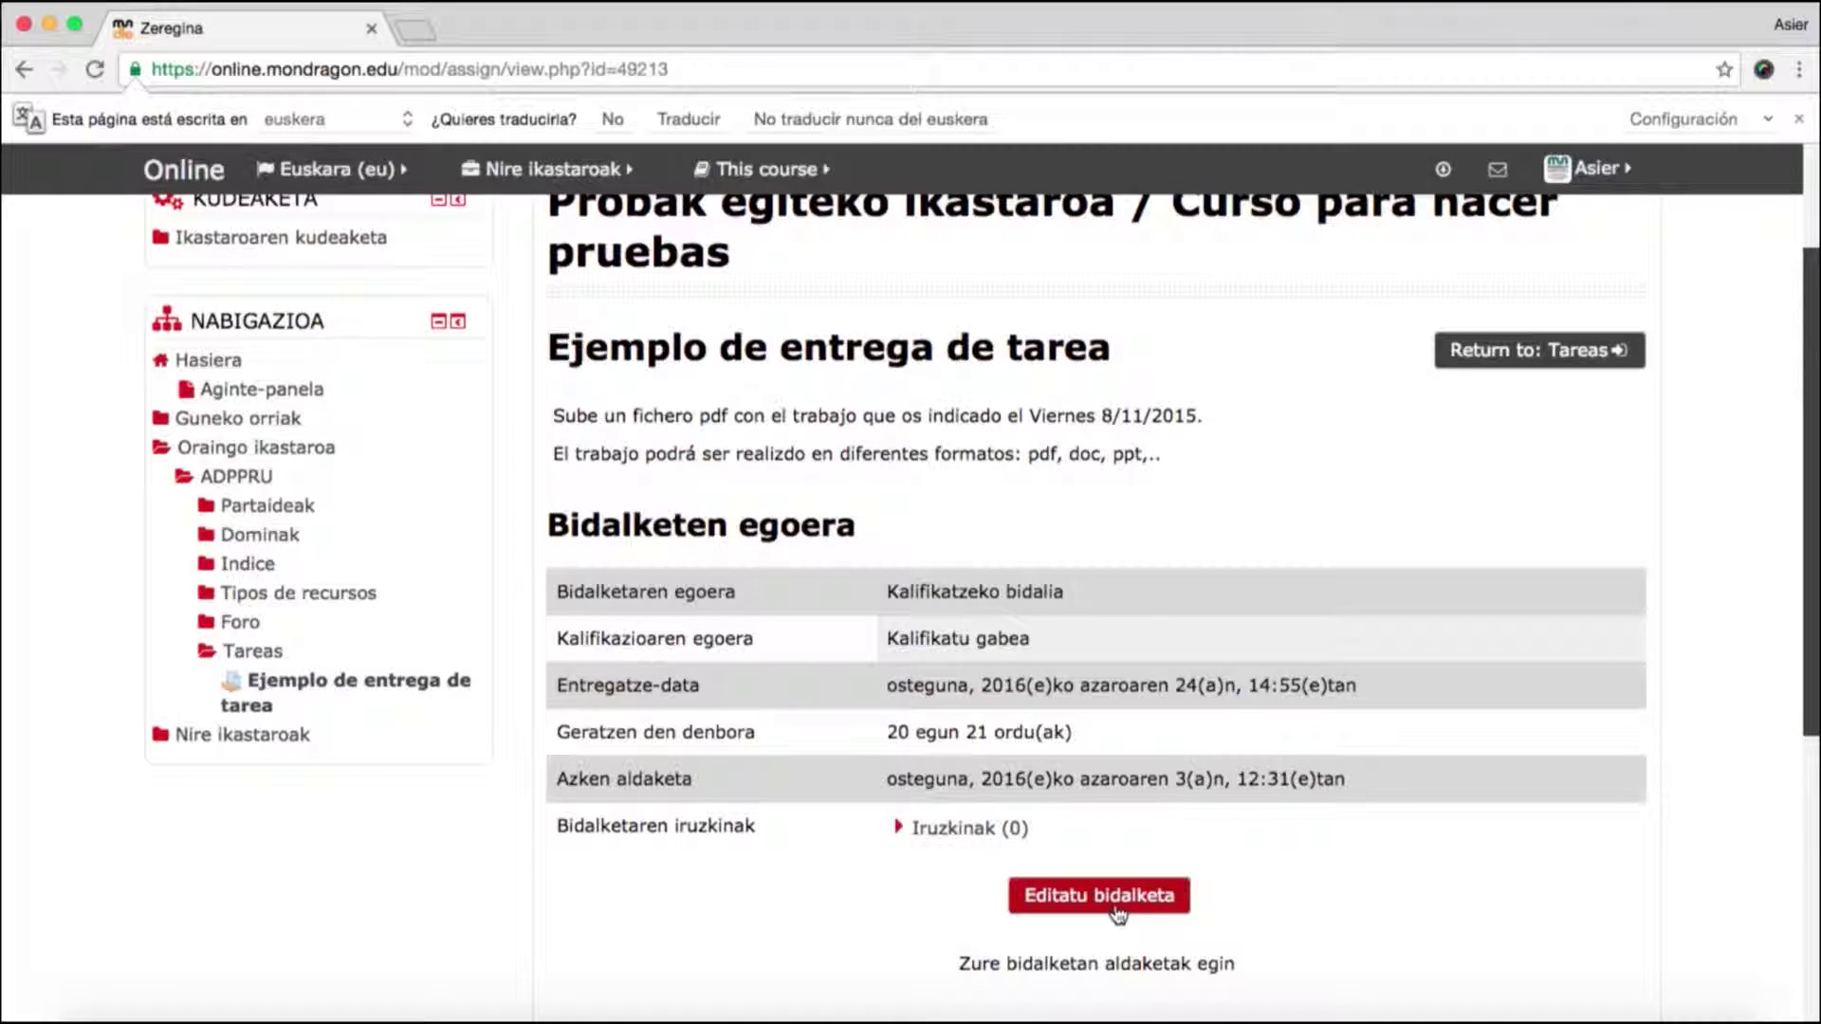
scroll(1122, 905, "down", 5)
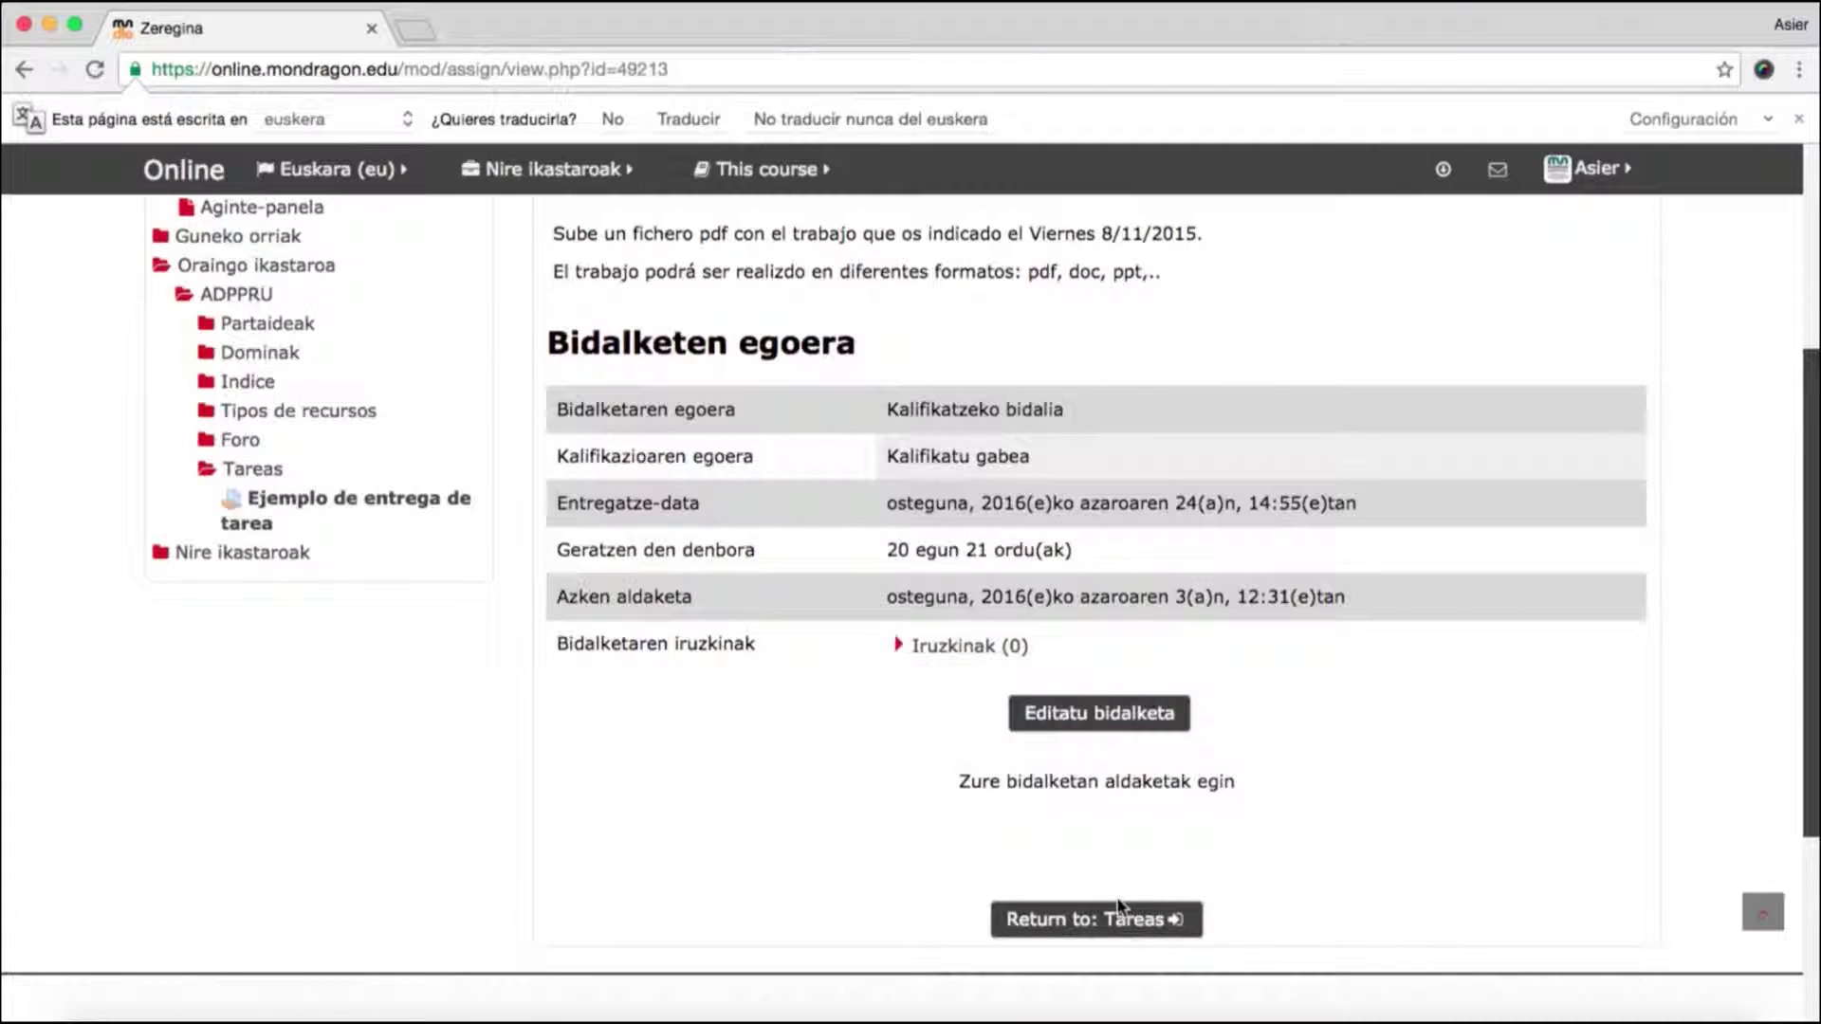
- Edit the submission and upload Gela birtuala.docx into the Fitxategi-bidalketak area
left_click(1136, 719)
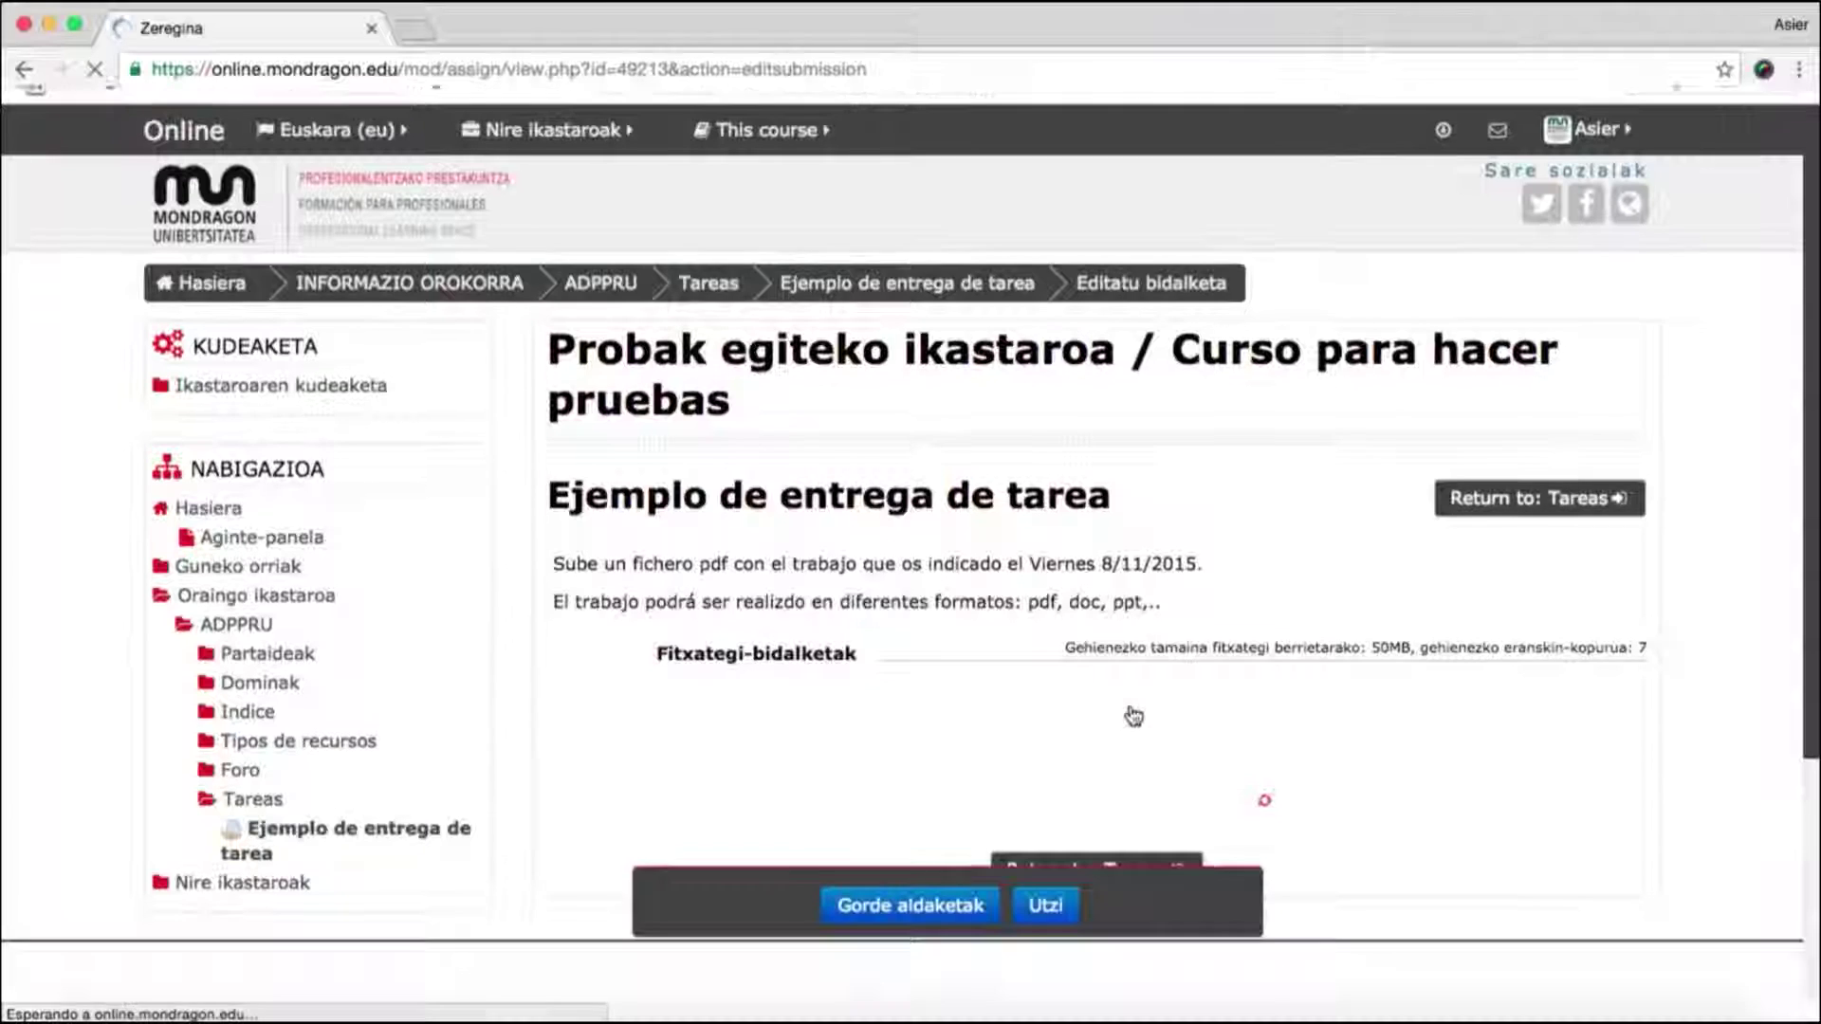
scroll(1117, 713, "down", 5)
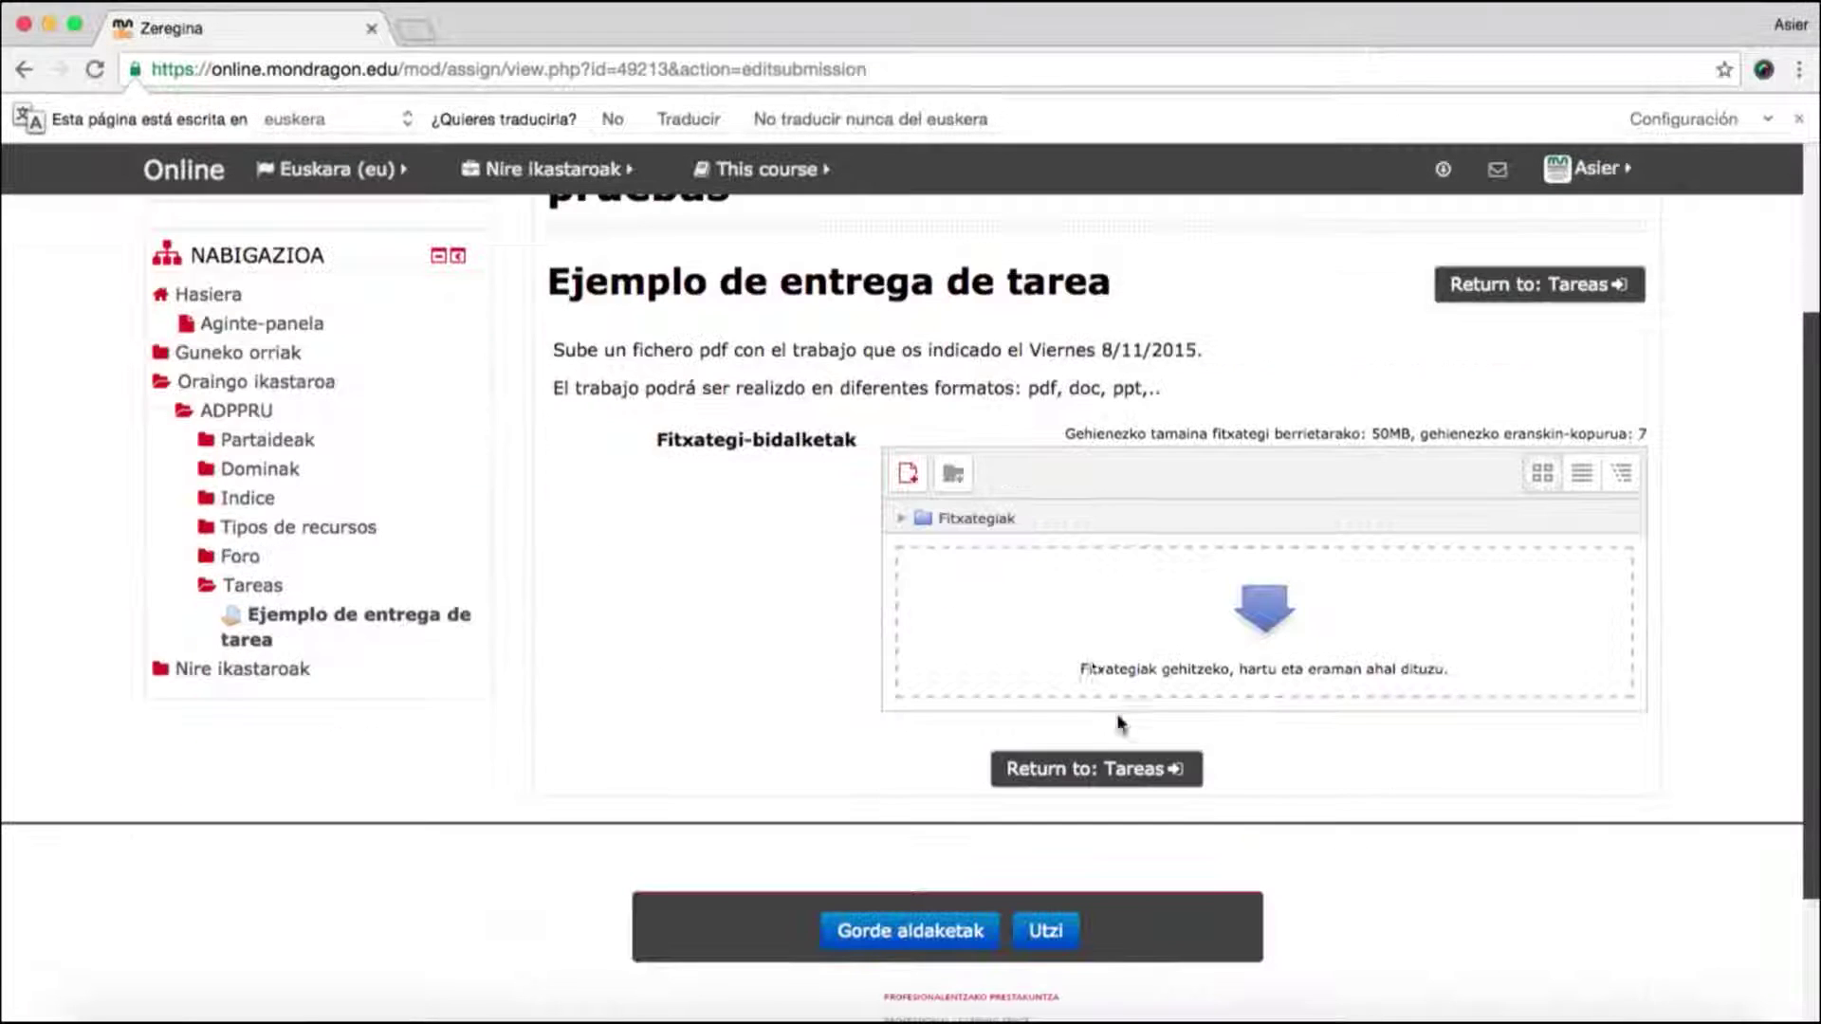
left_click(916, 485)
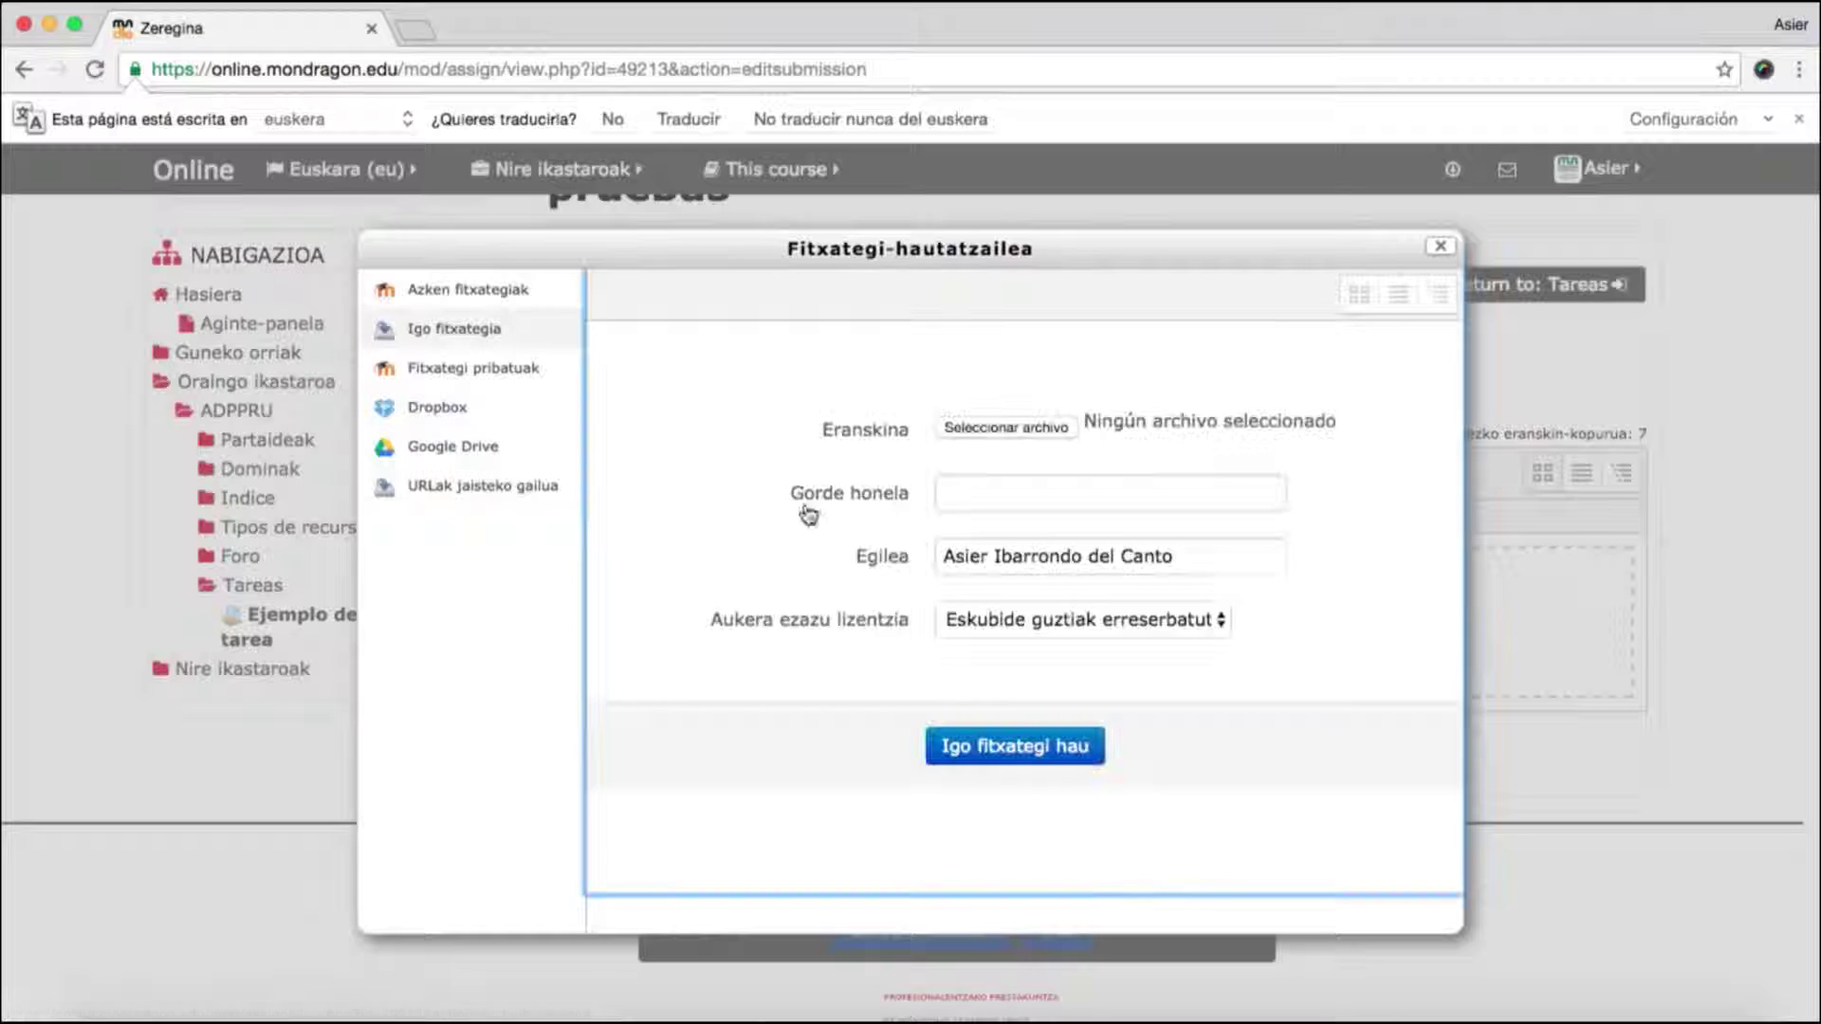
left_click(965, 427)
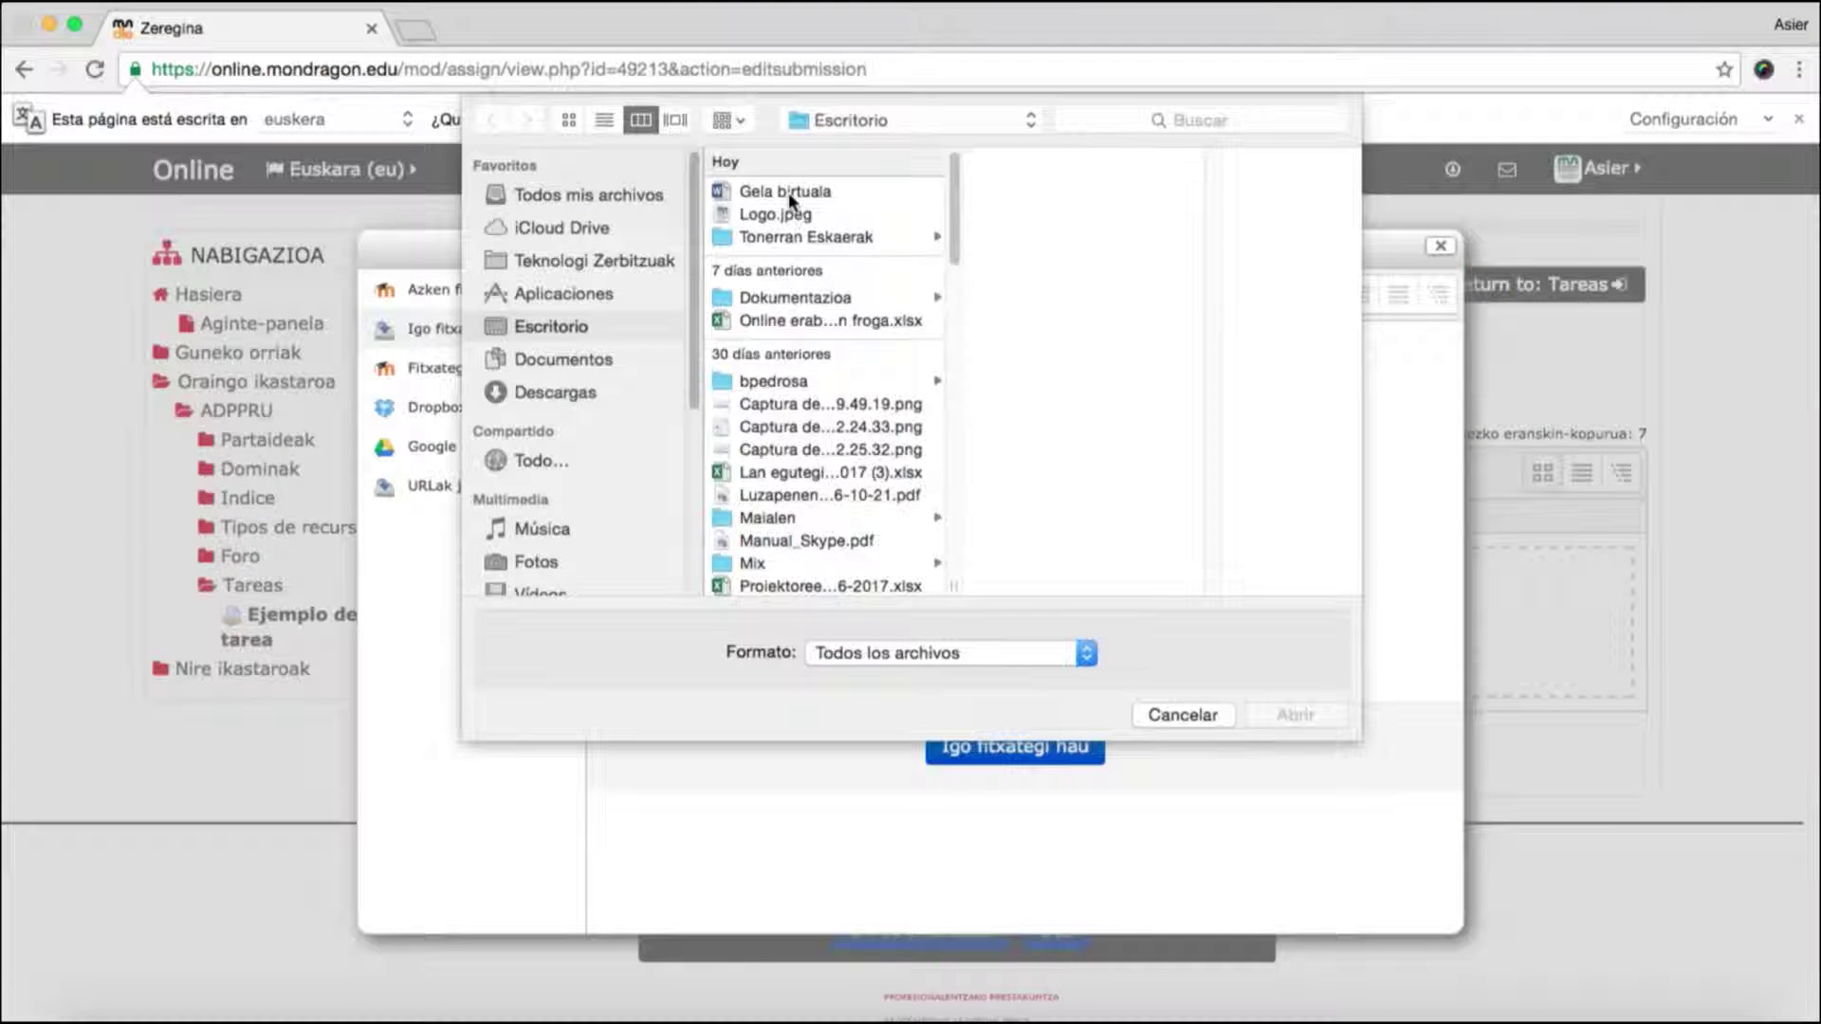
left_click(788, 193)
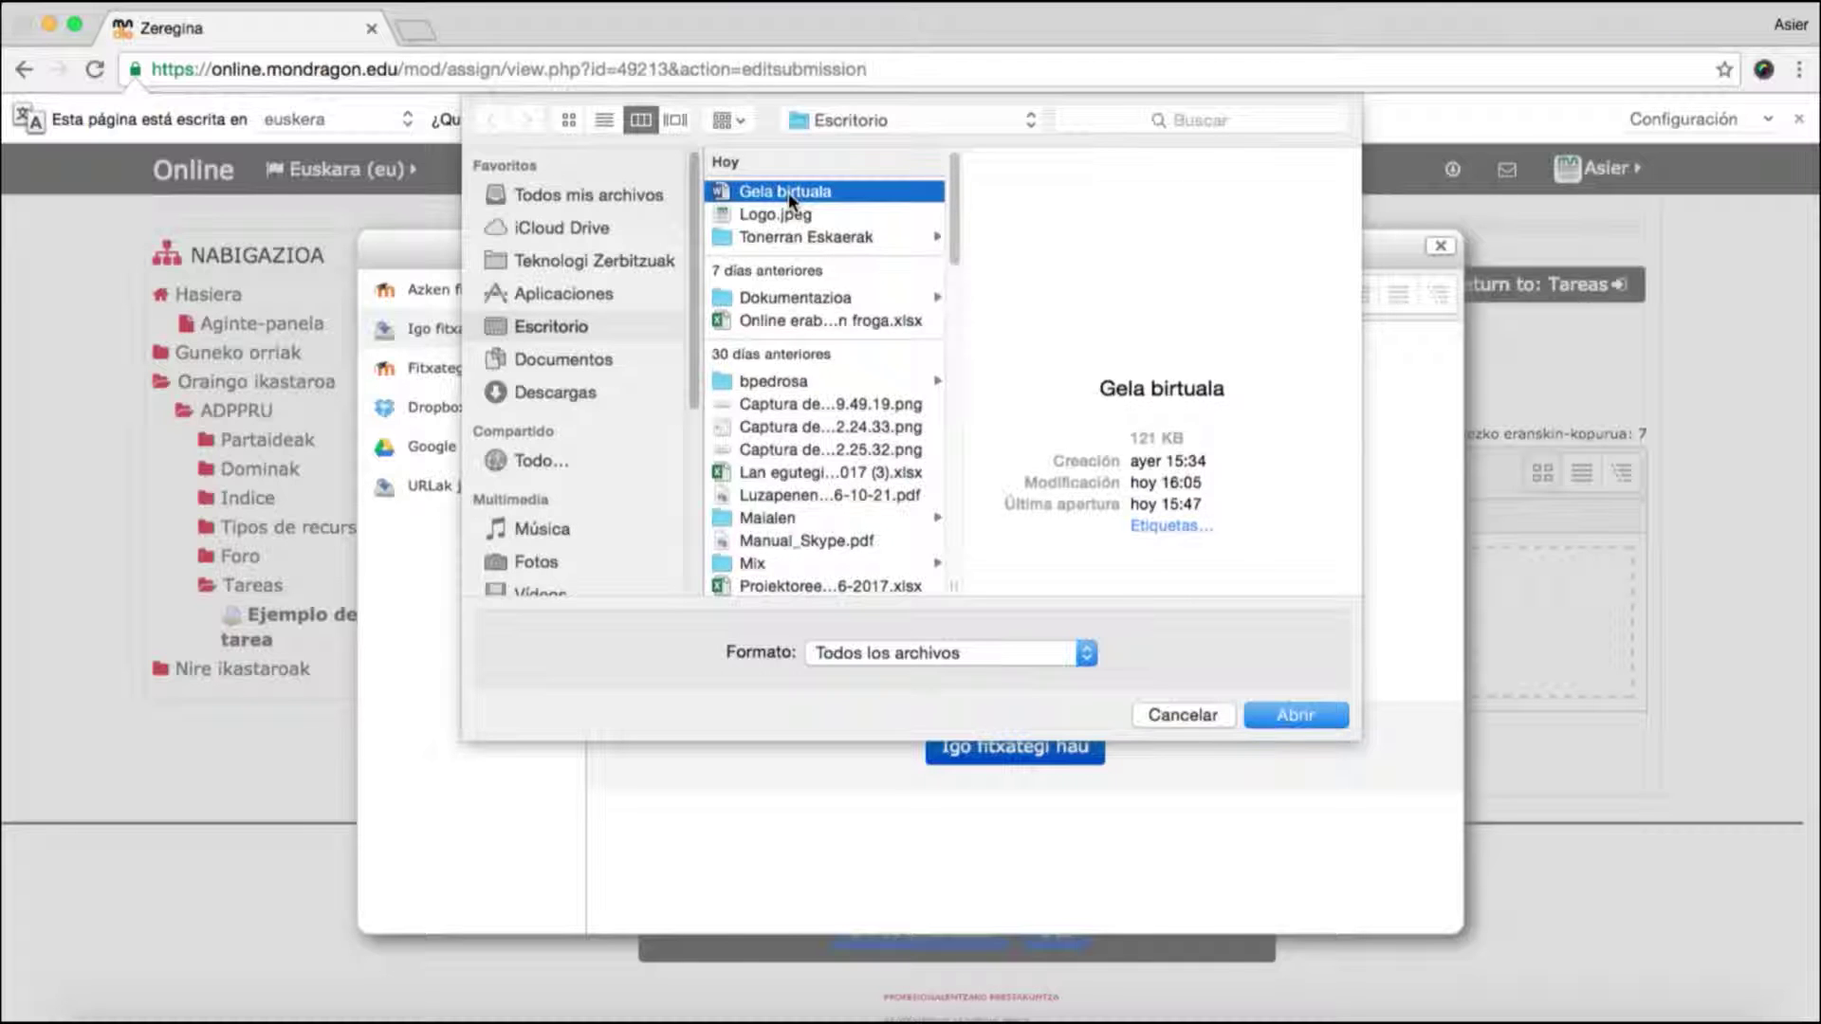
left_click(1309, 714)
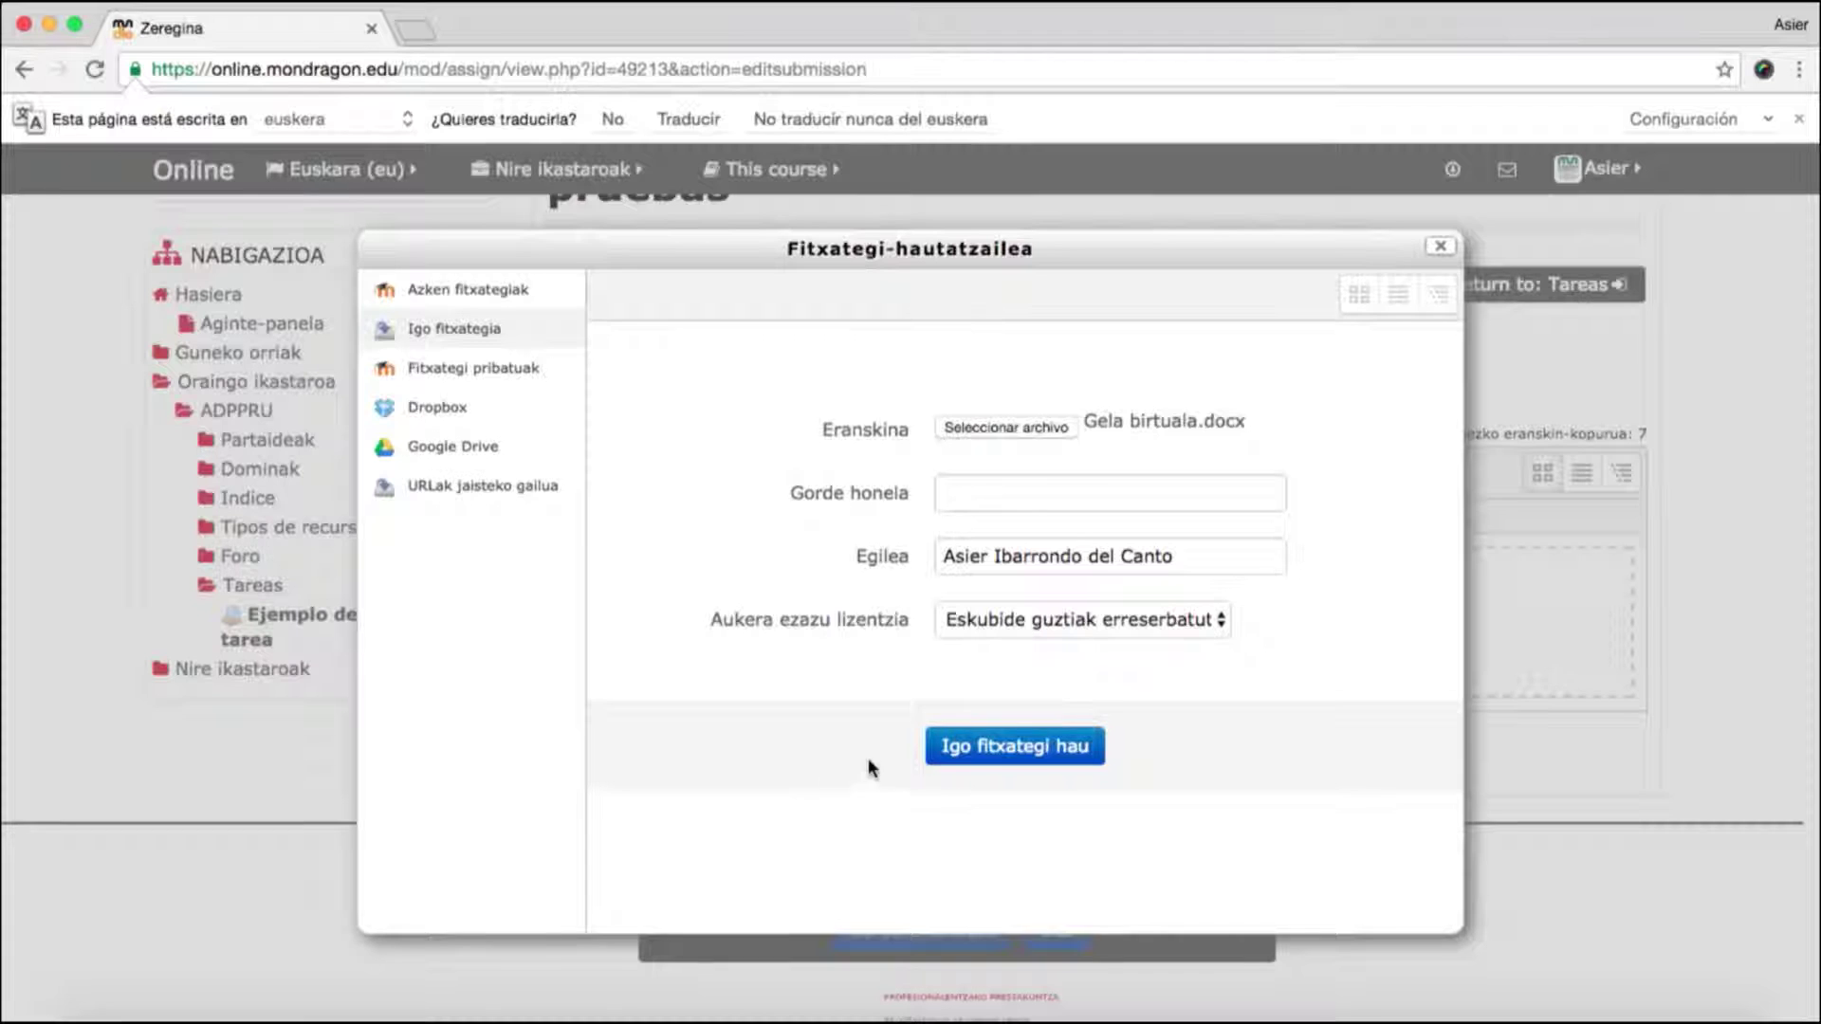
left_click(1003, 752)
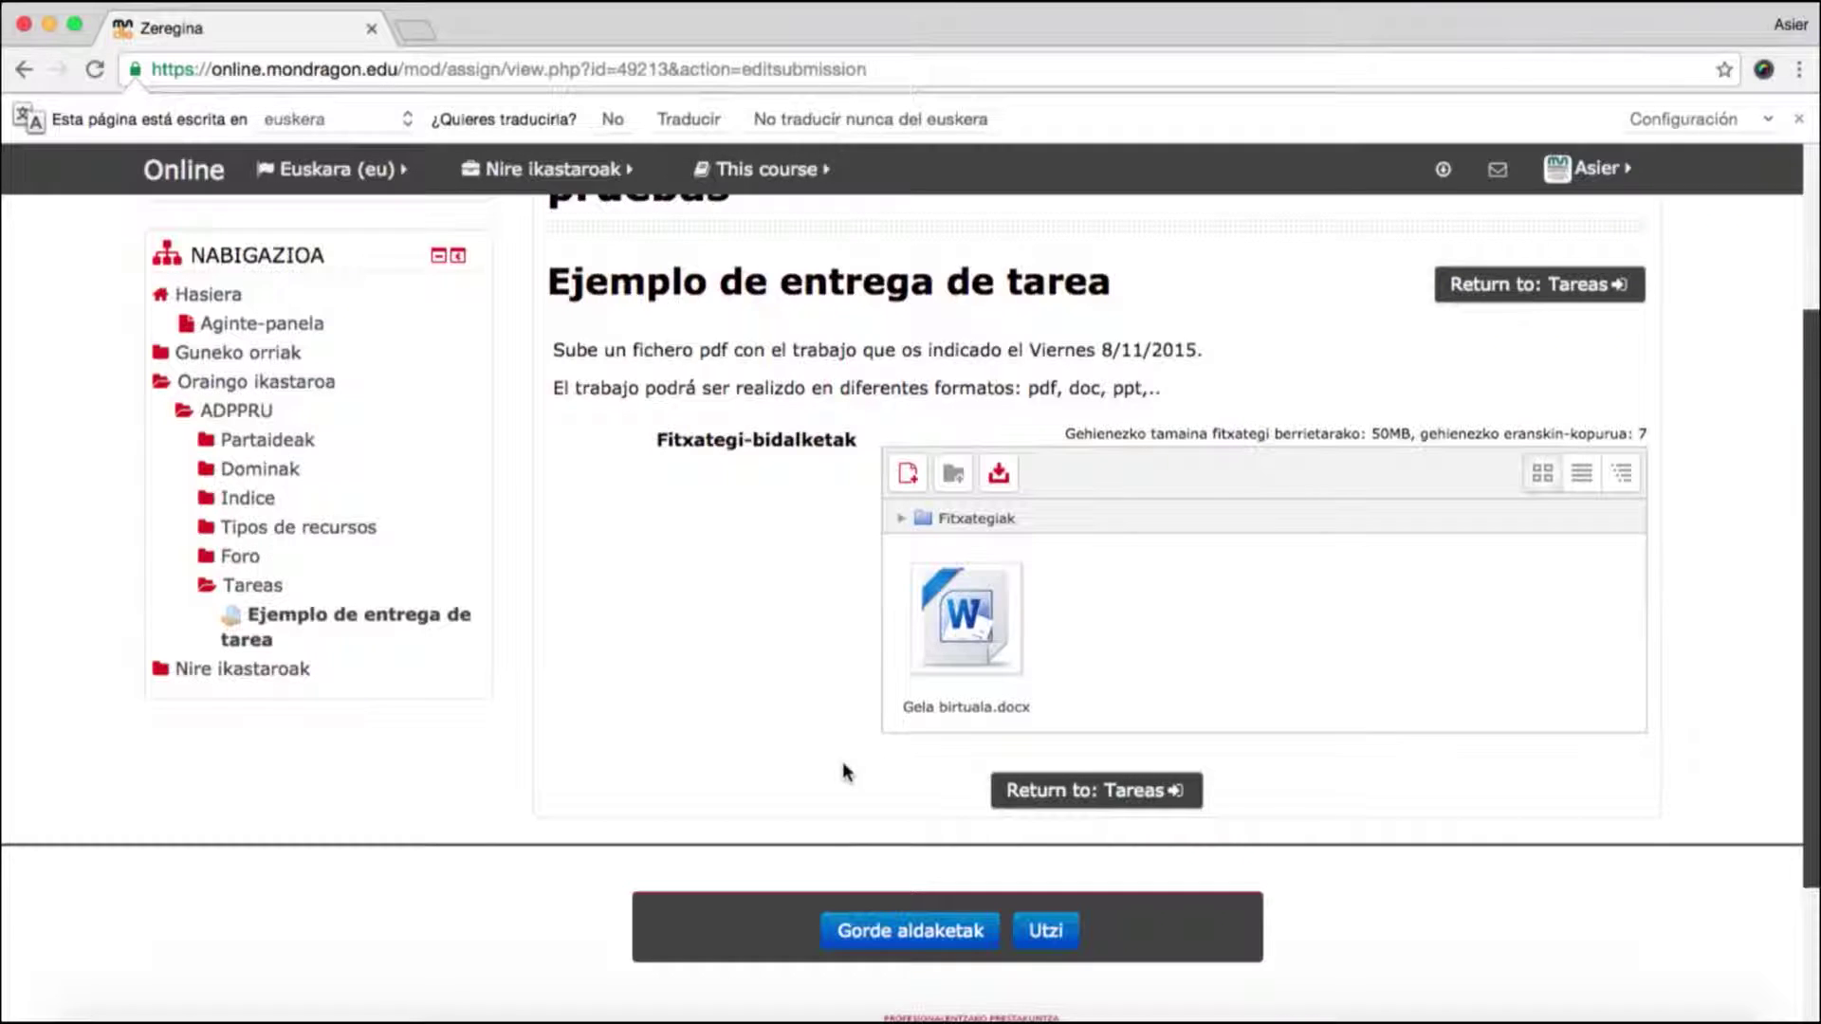
scroll(842, 769, "down", 1)
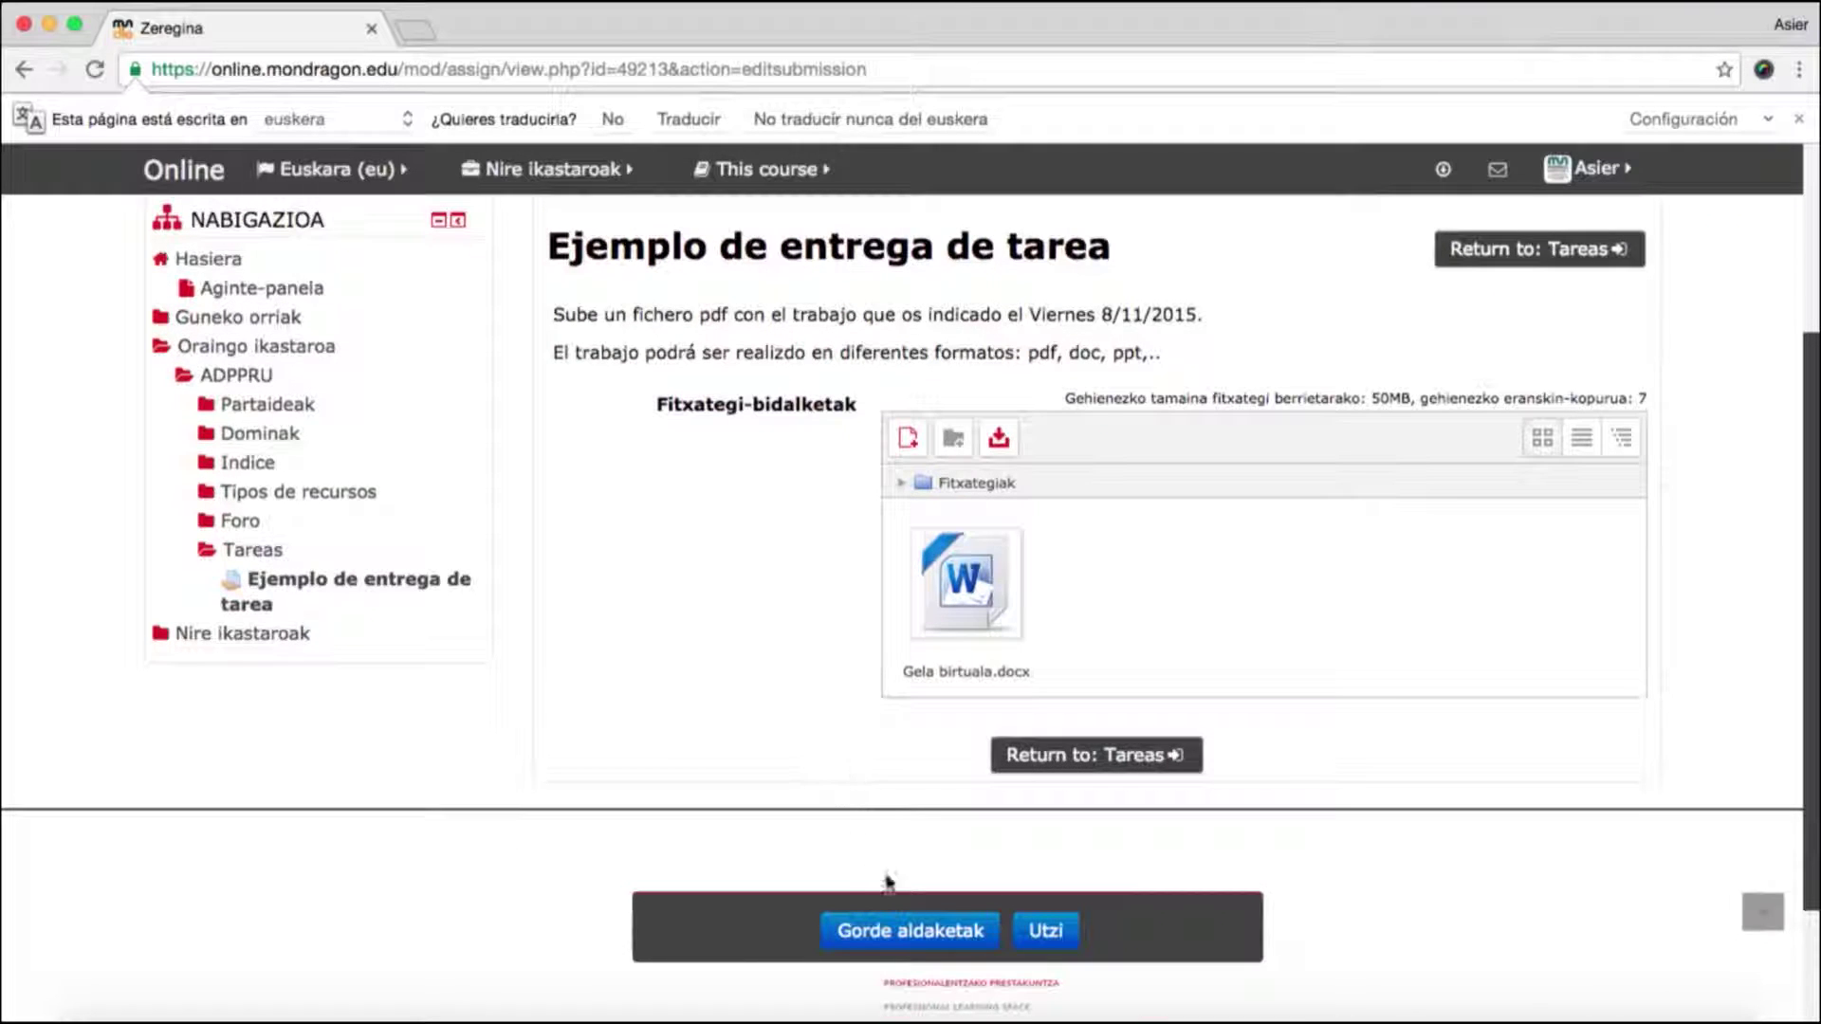
- Save the changes and check the status lists Gela birtuala.docx, last modified 17:03
left_click(889, 934)
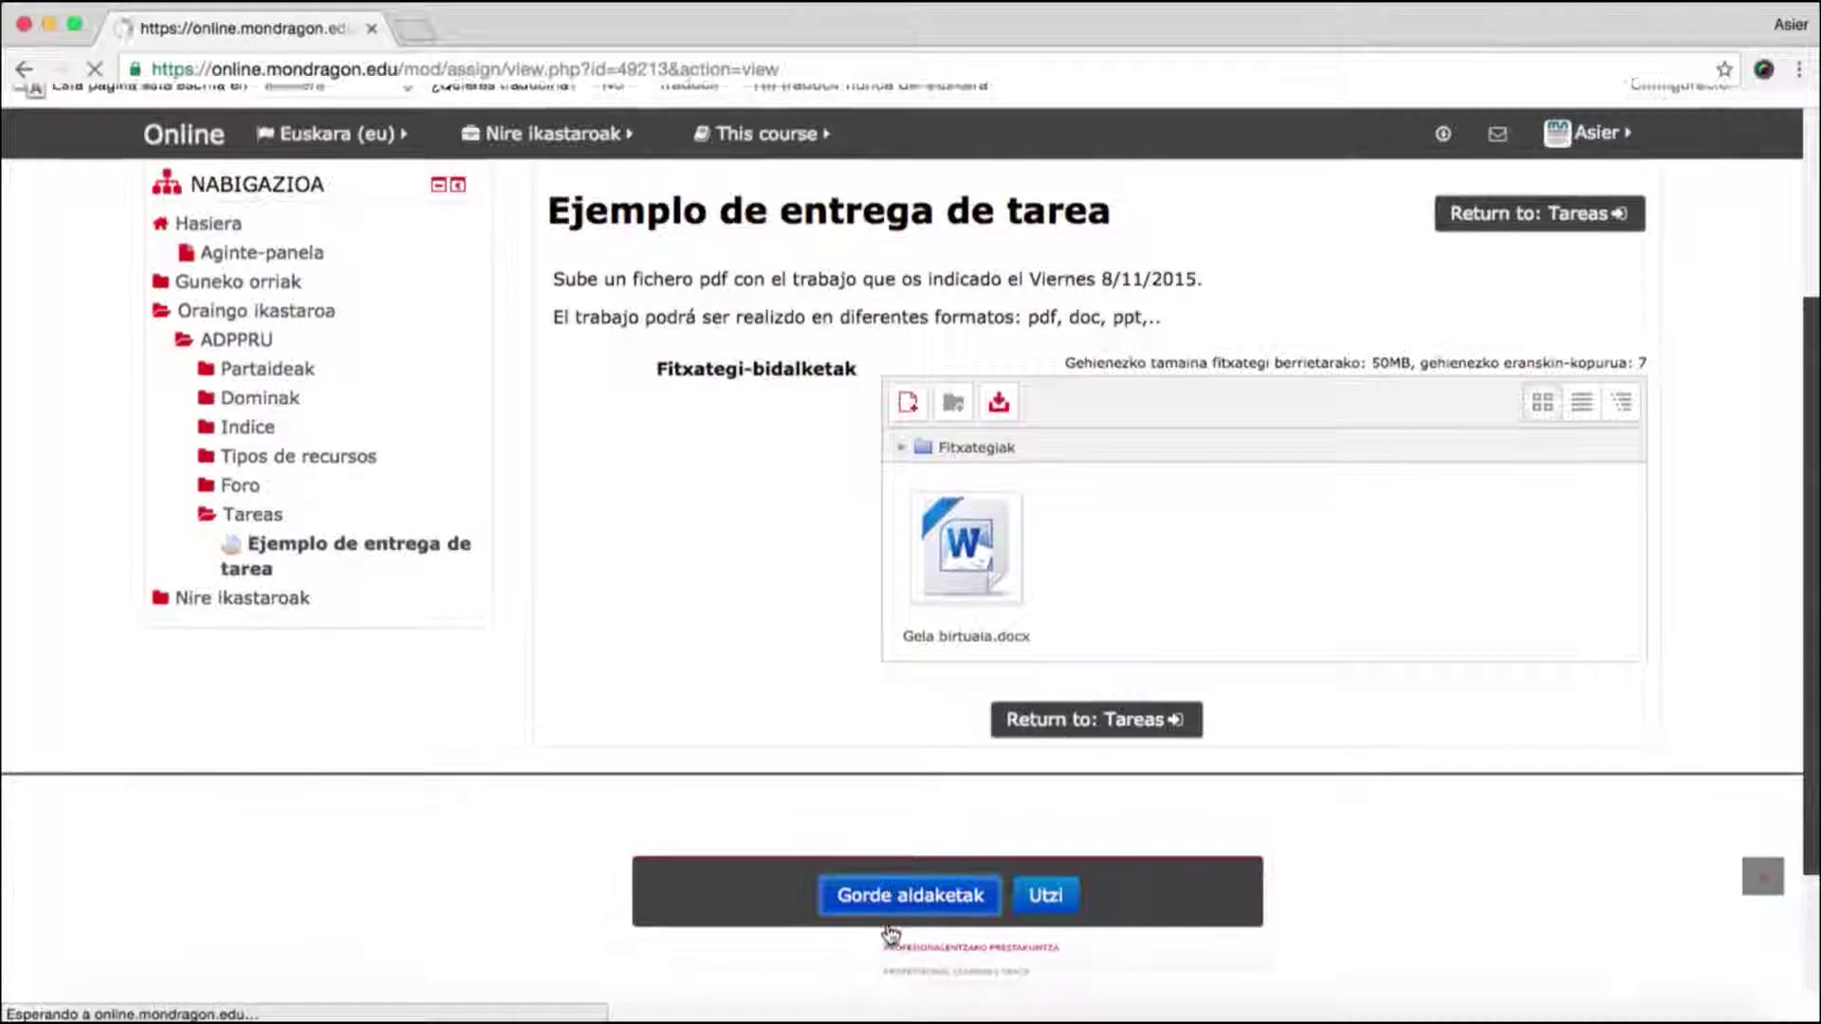
scroll(1153, 728, "down", 4)
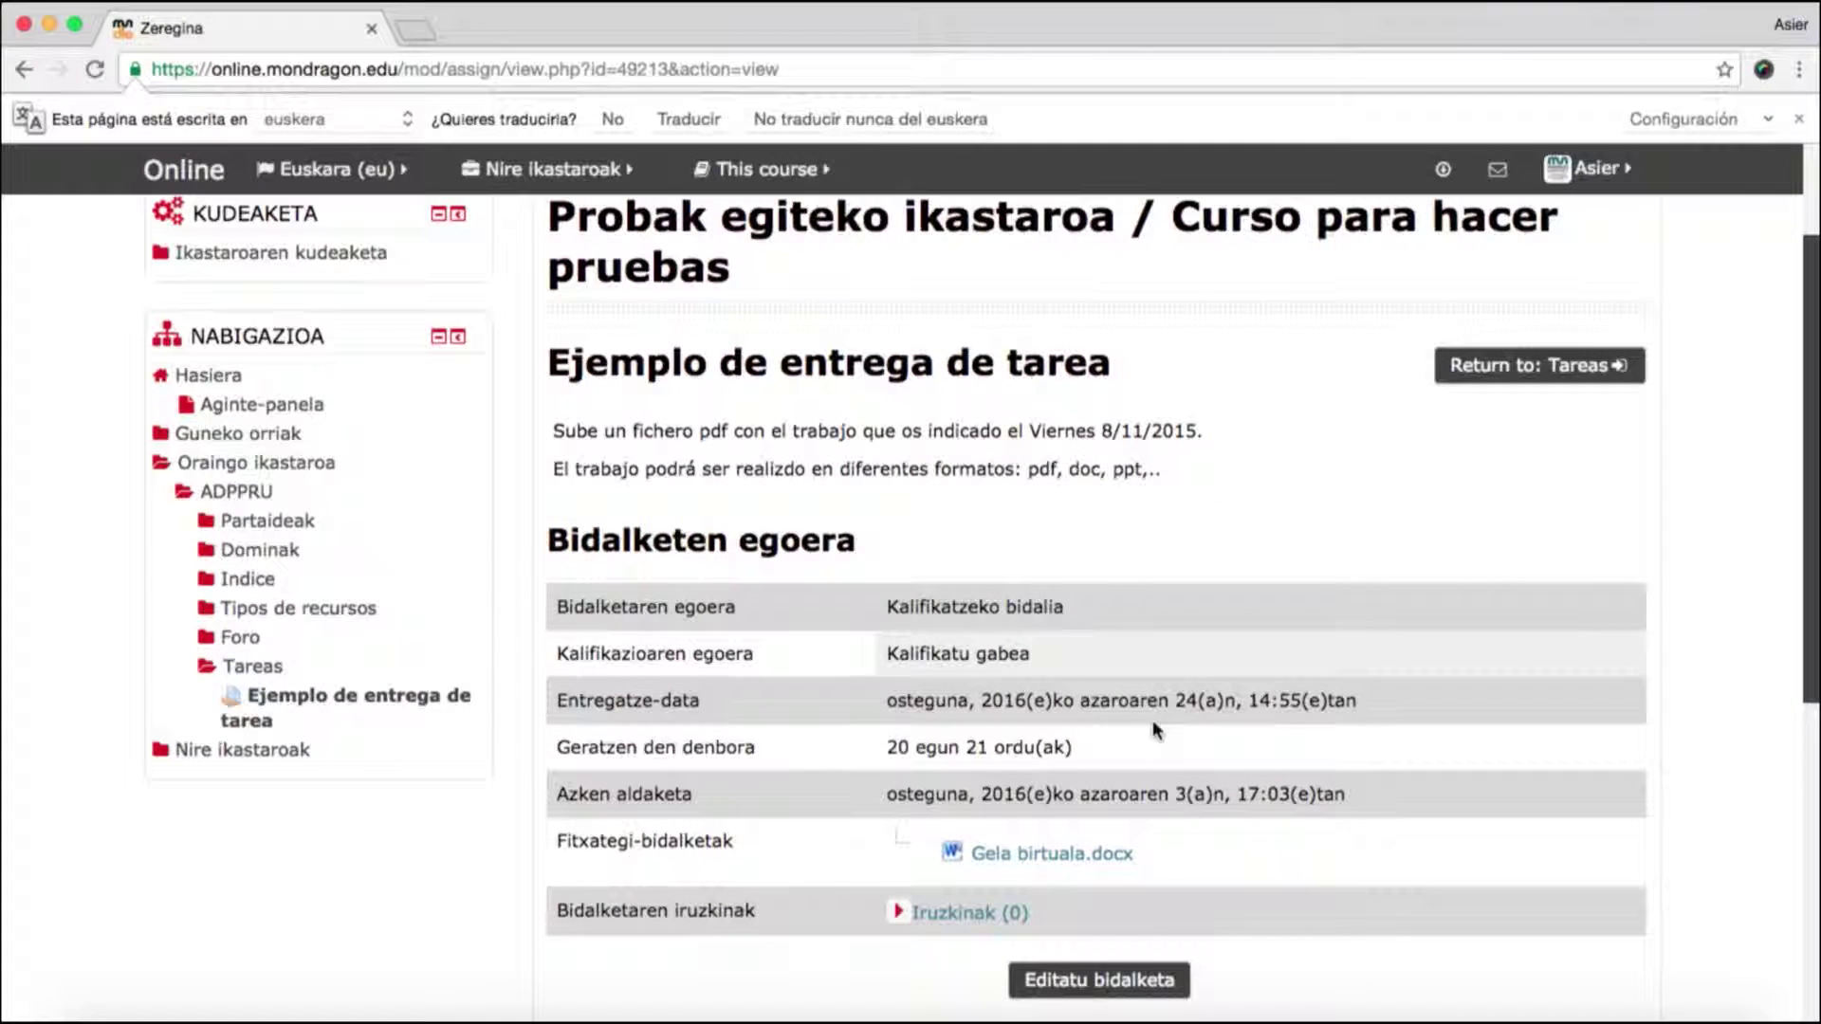
scroll(1152, 720, "down", 1)
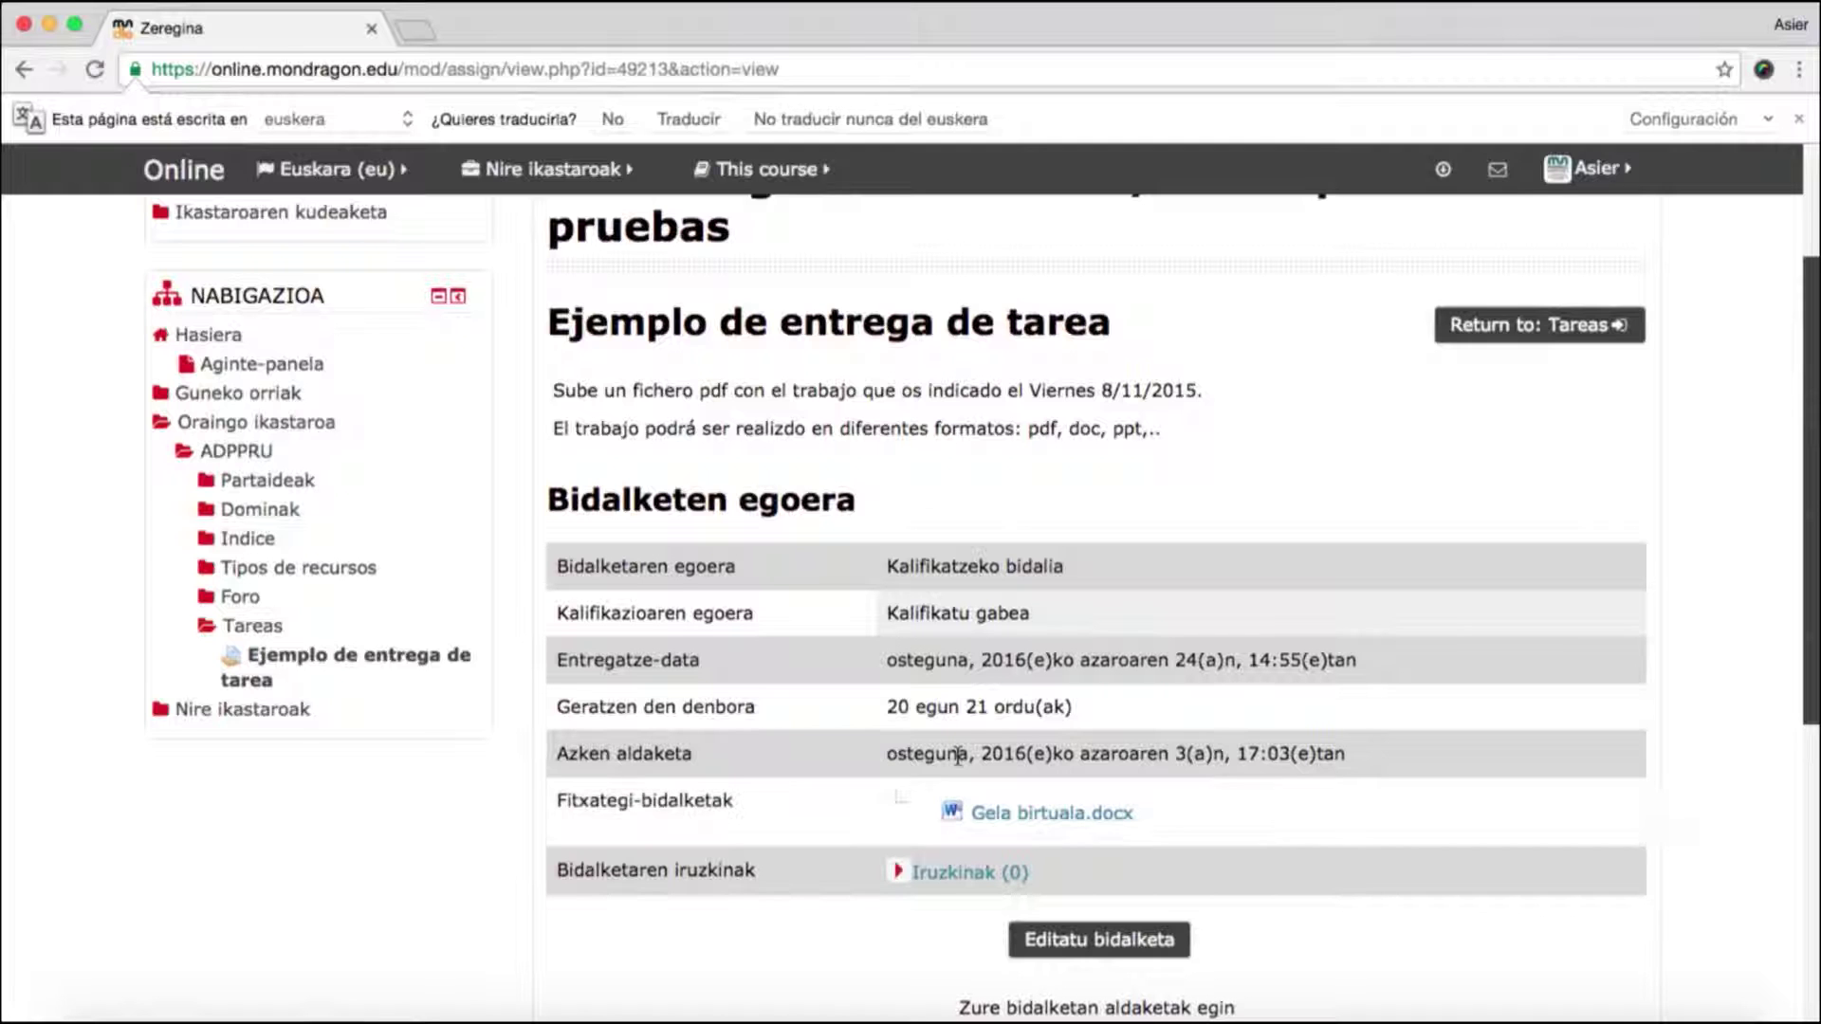
scroll(1502, 774, "down", 1)
scroll(1503, 785, "down", 1)
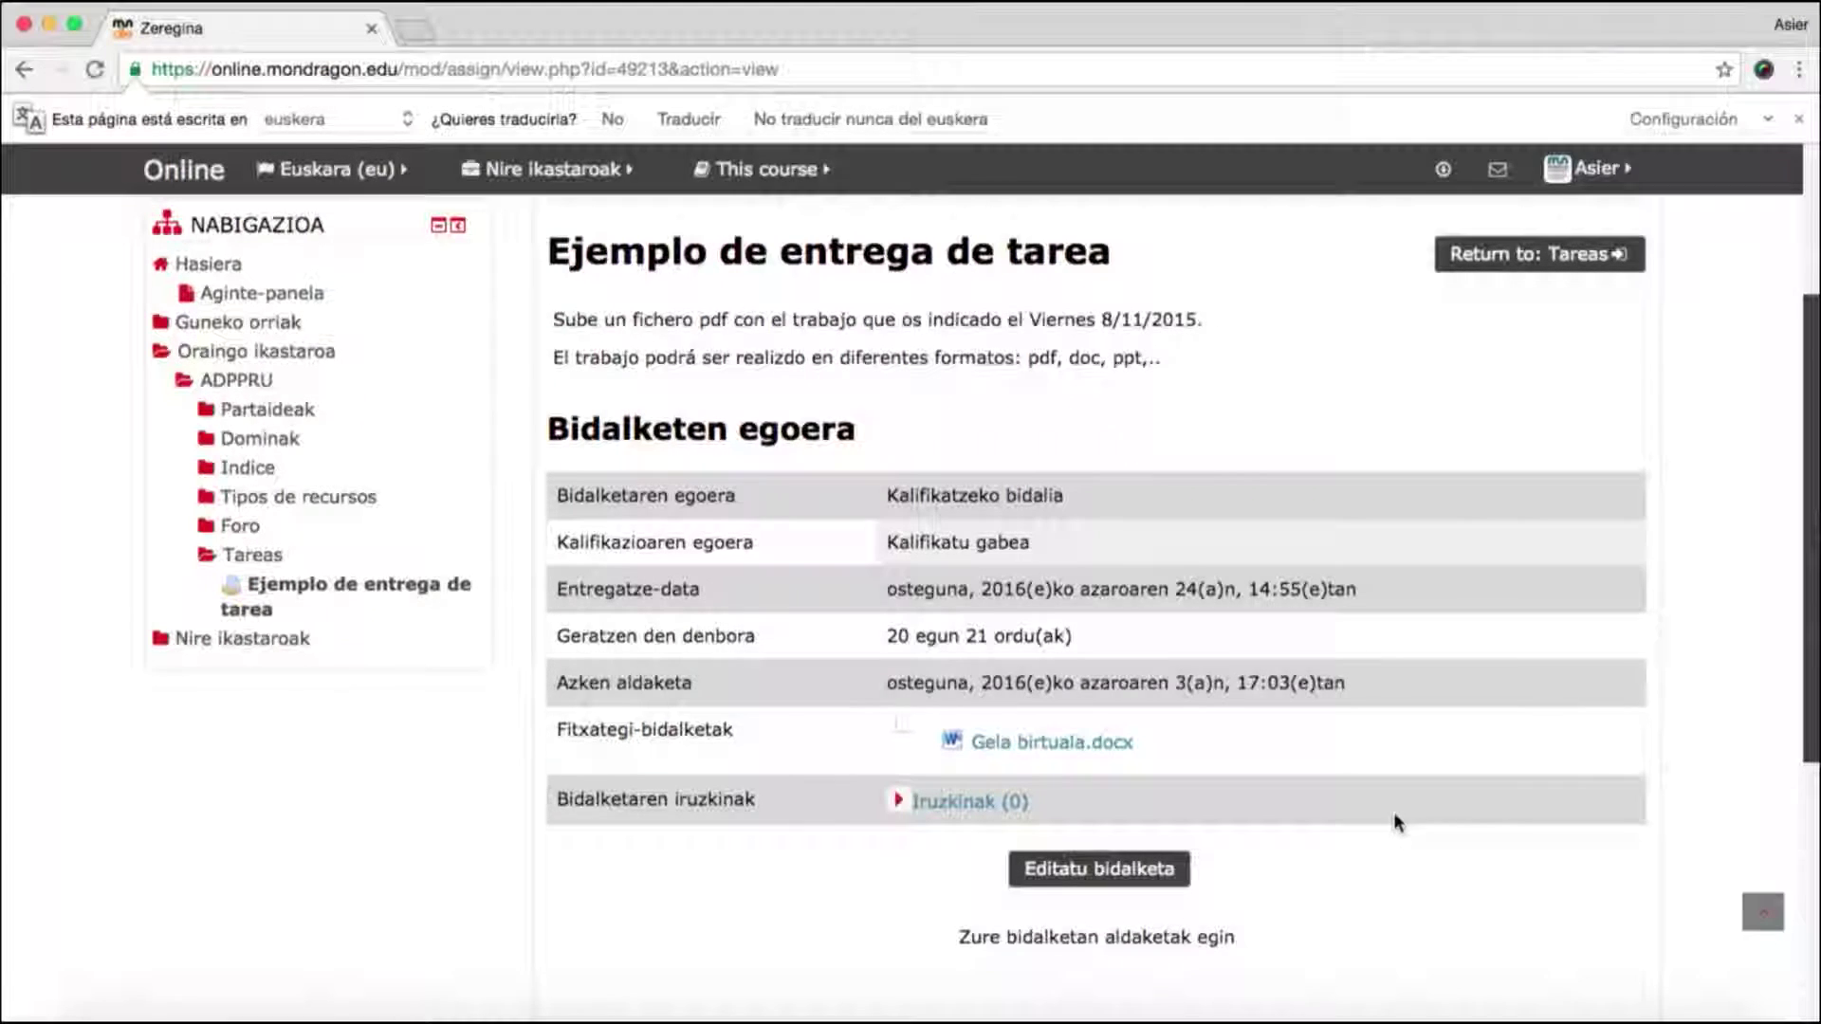
scroll(1392, 821, "up", 1)
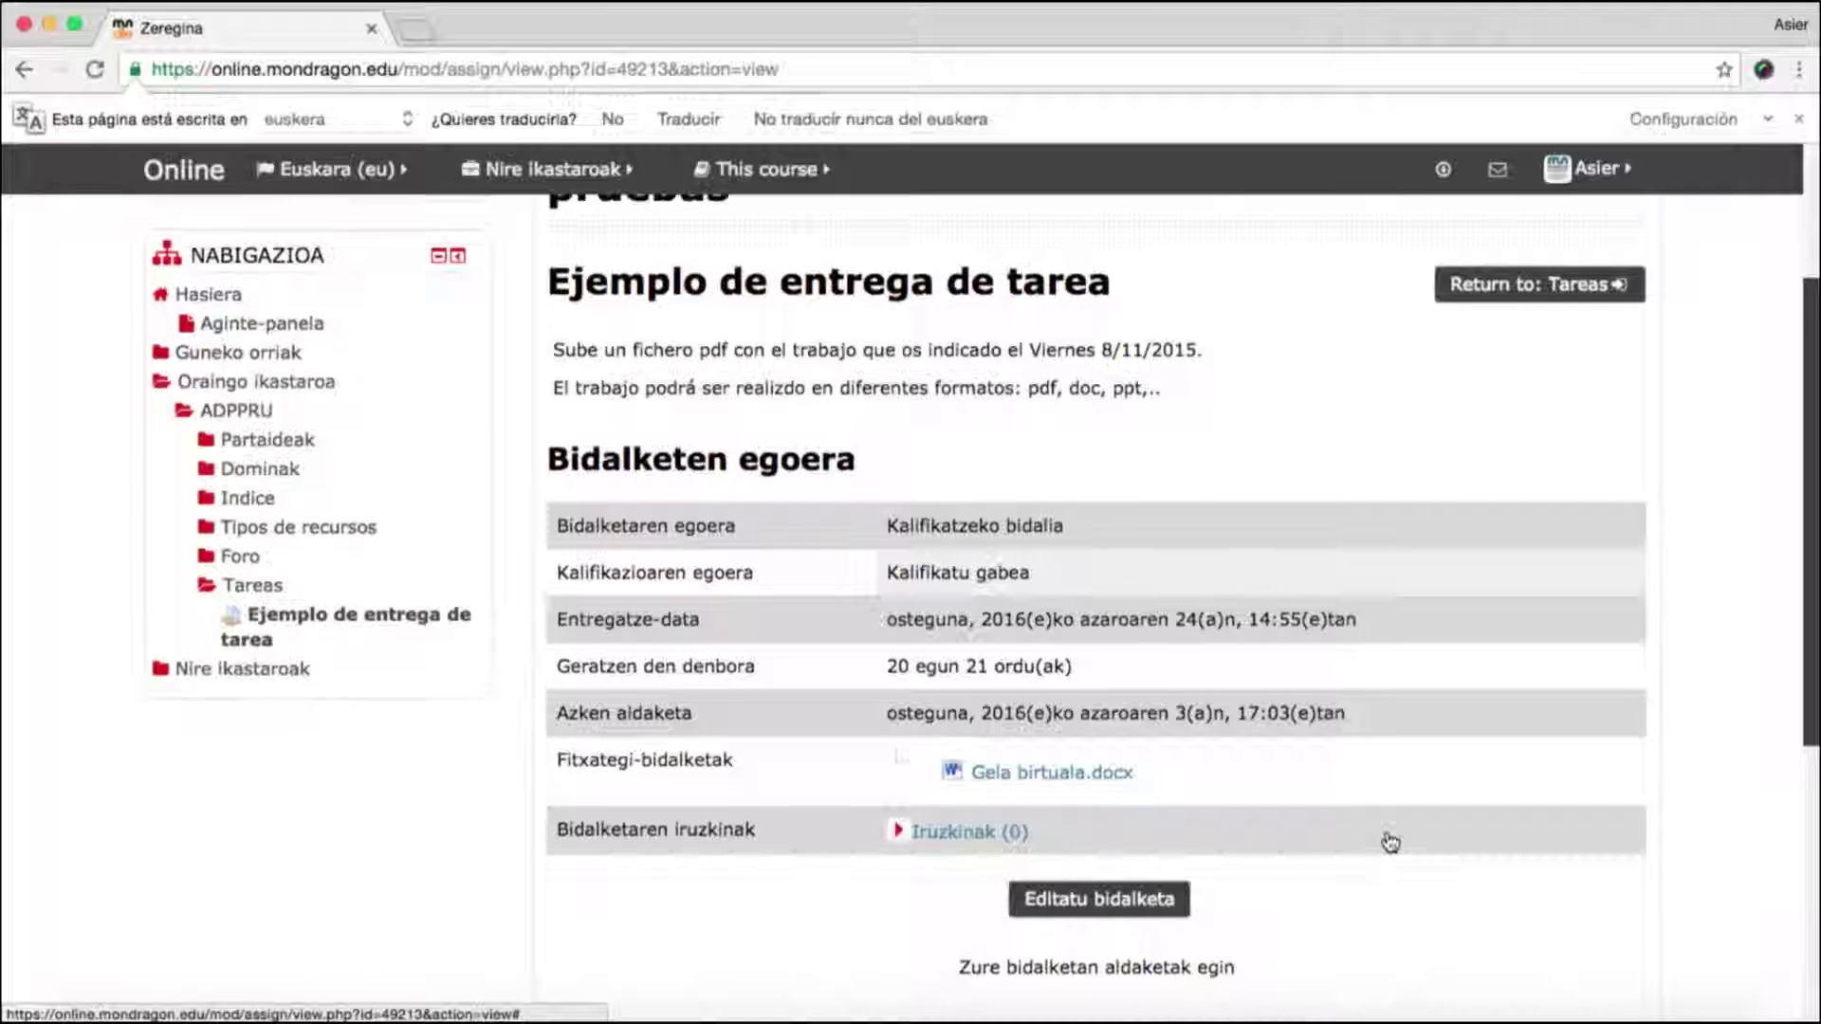
scroll(1390, 842, "up", 2)
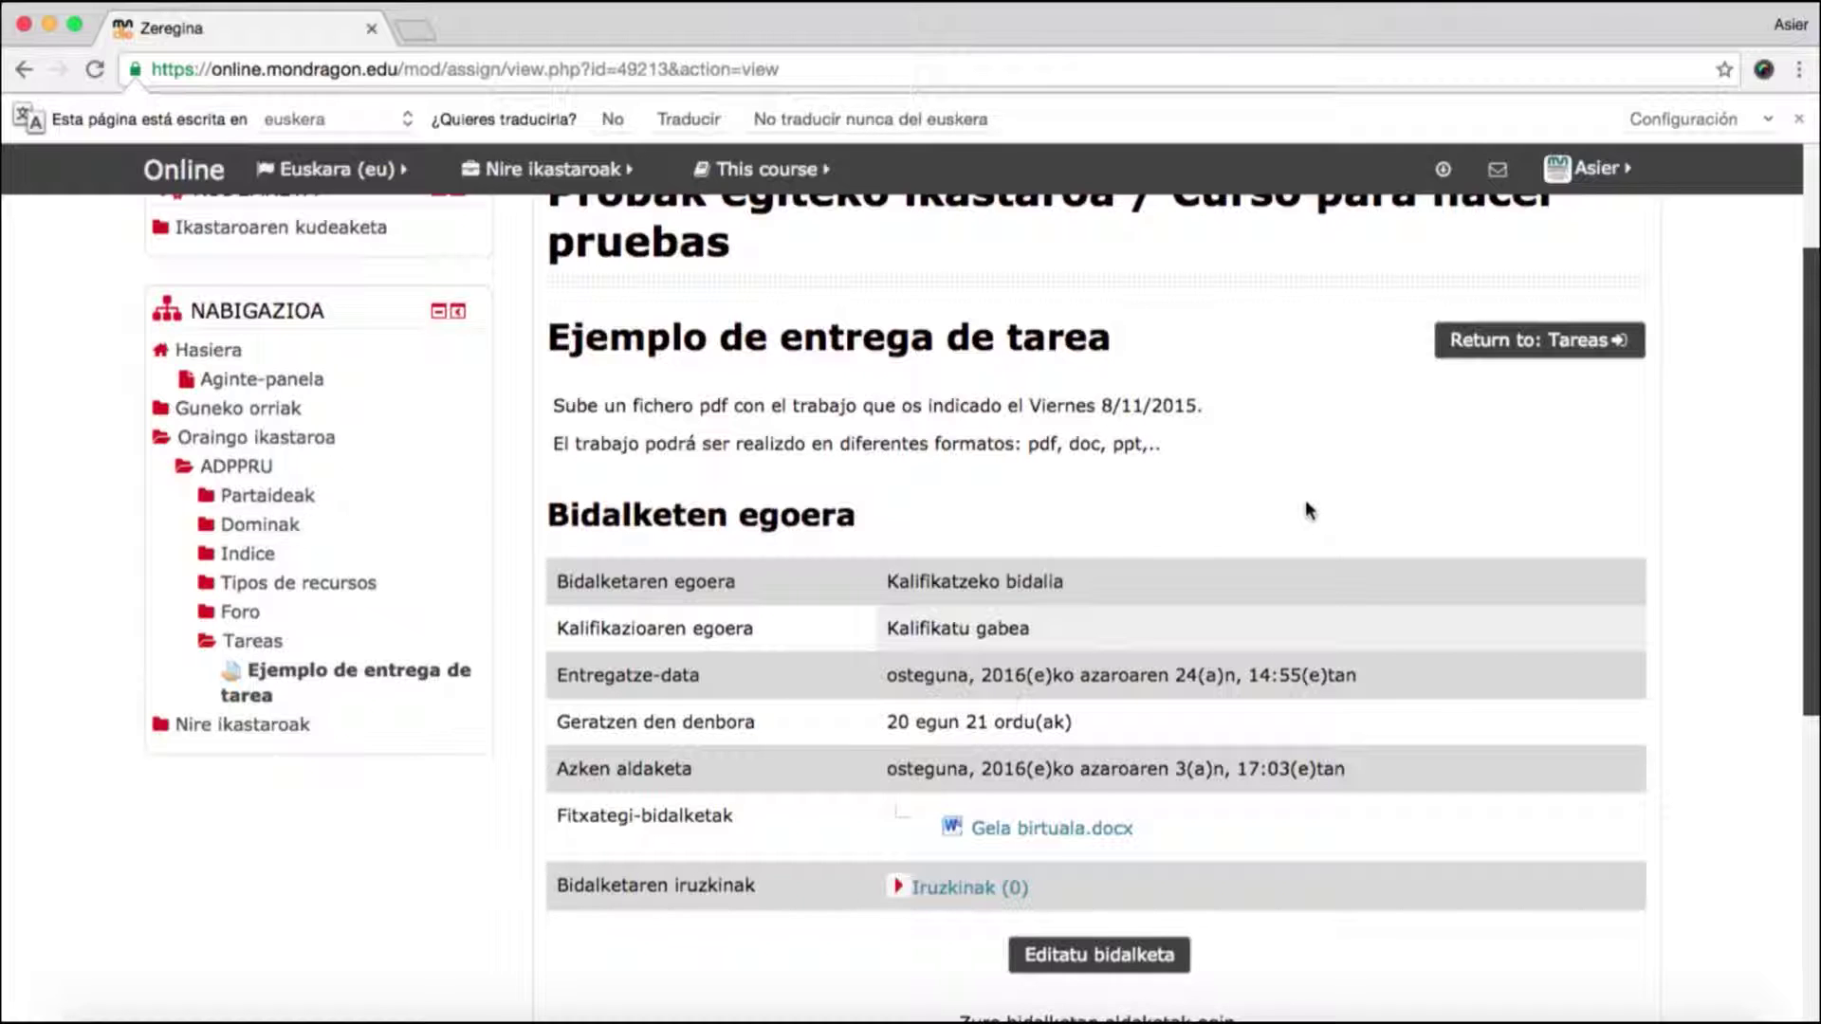
scroll(1304, 517, "up", 5)
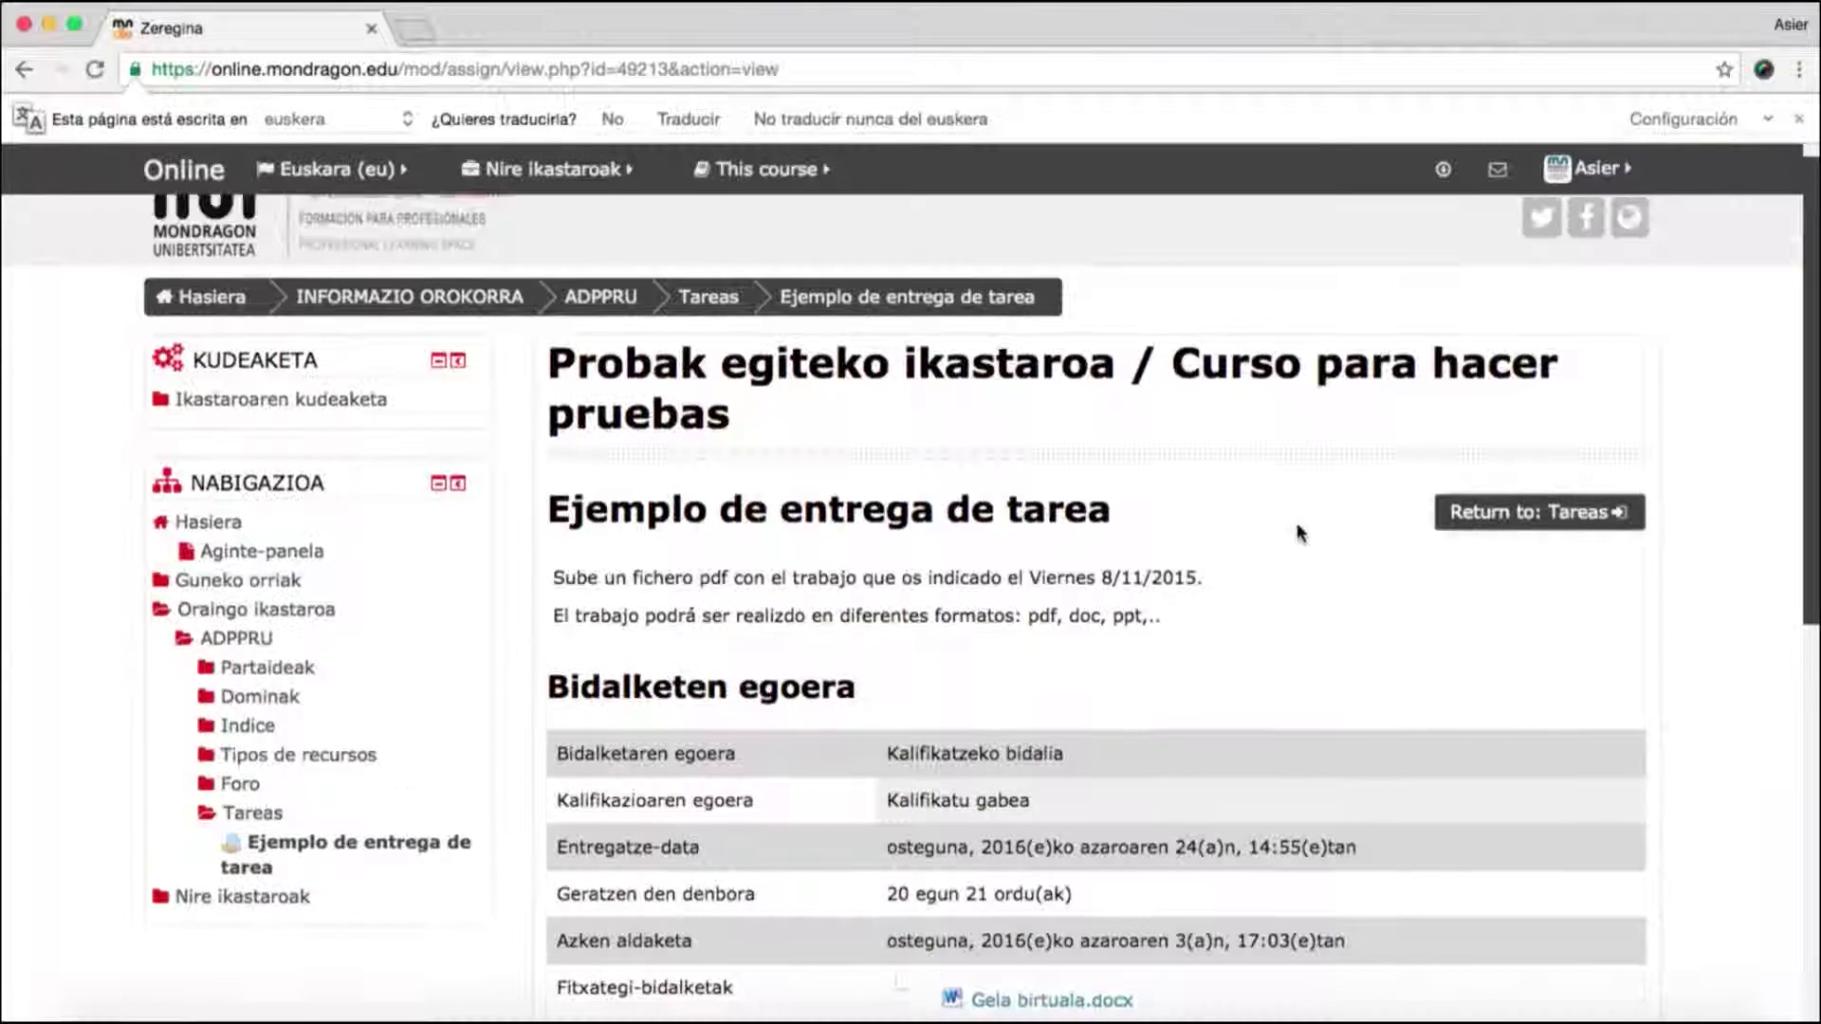
- Return via Hasiera to the 'Probak egiteko ikastaroa' course and its Tareas section
left_click(227, 297)
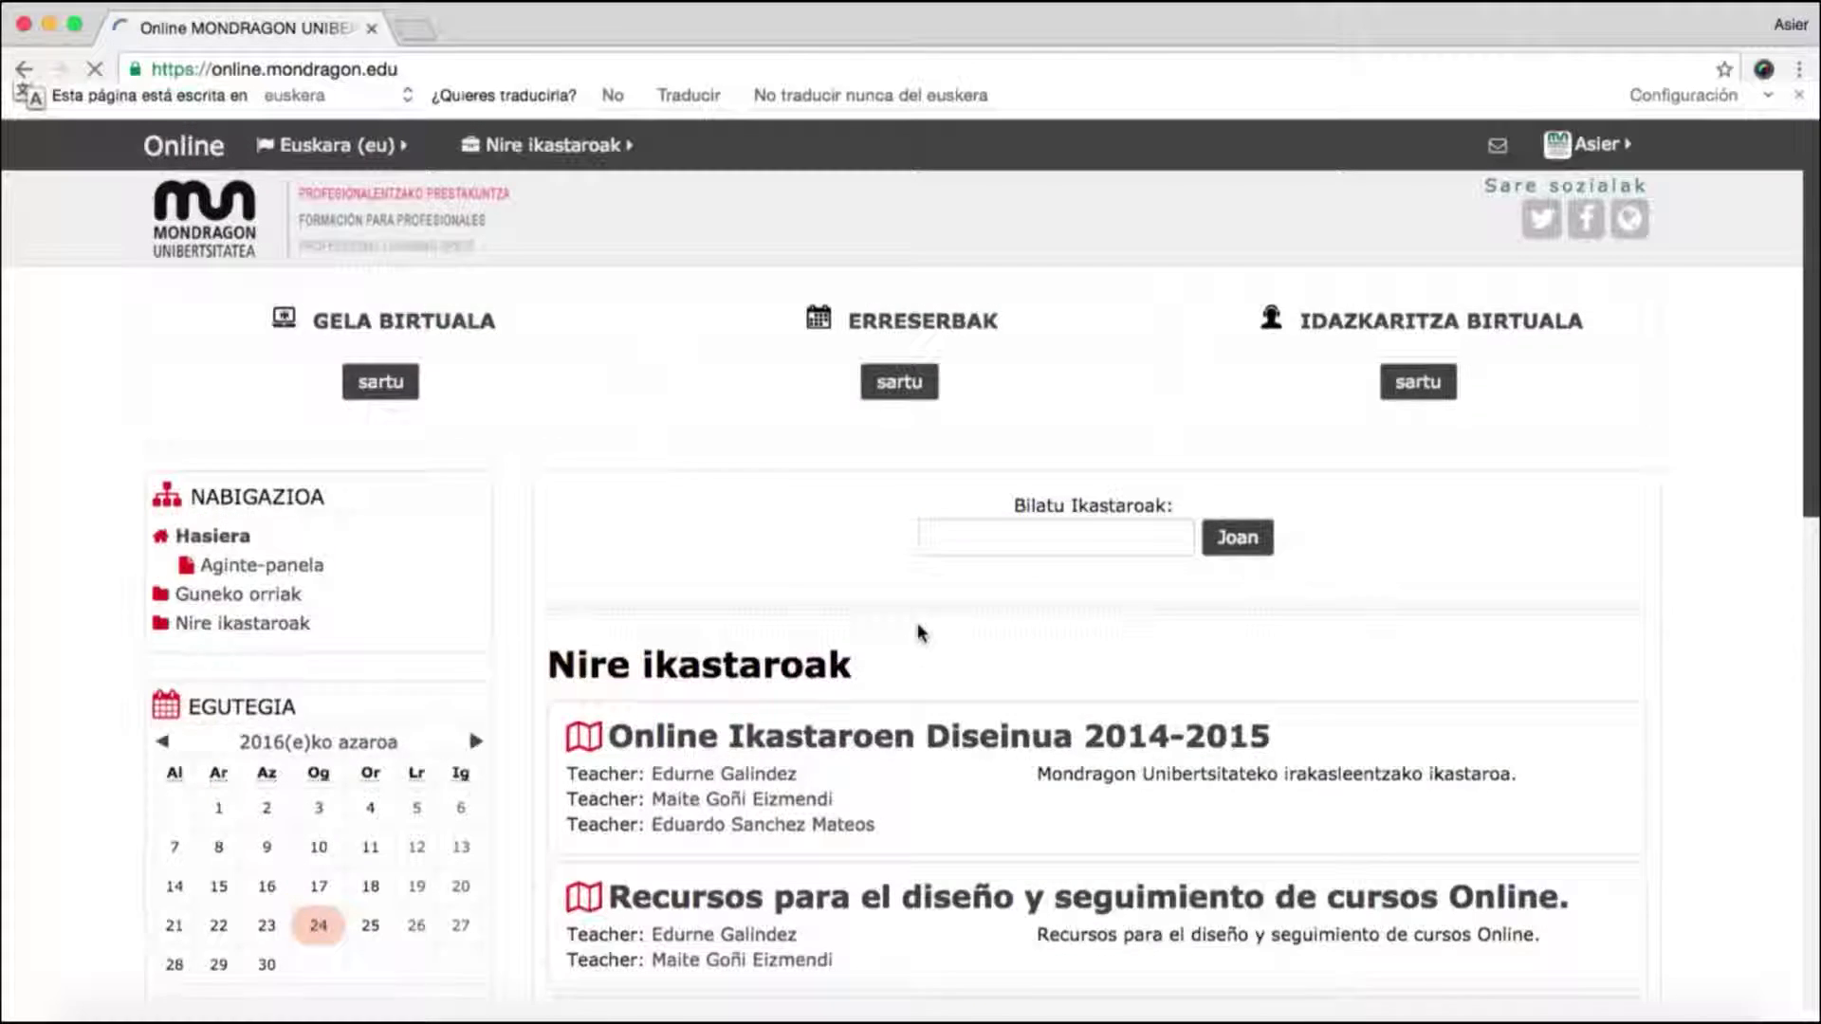
scroll(912, 616, "down", 5)
left_click(908, 594)
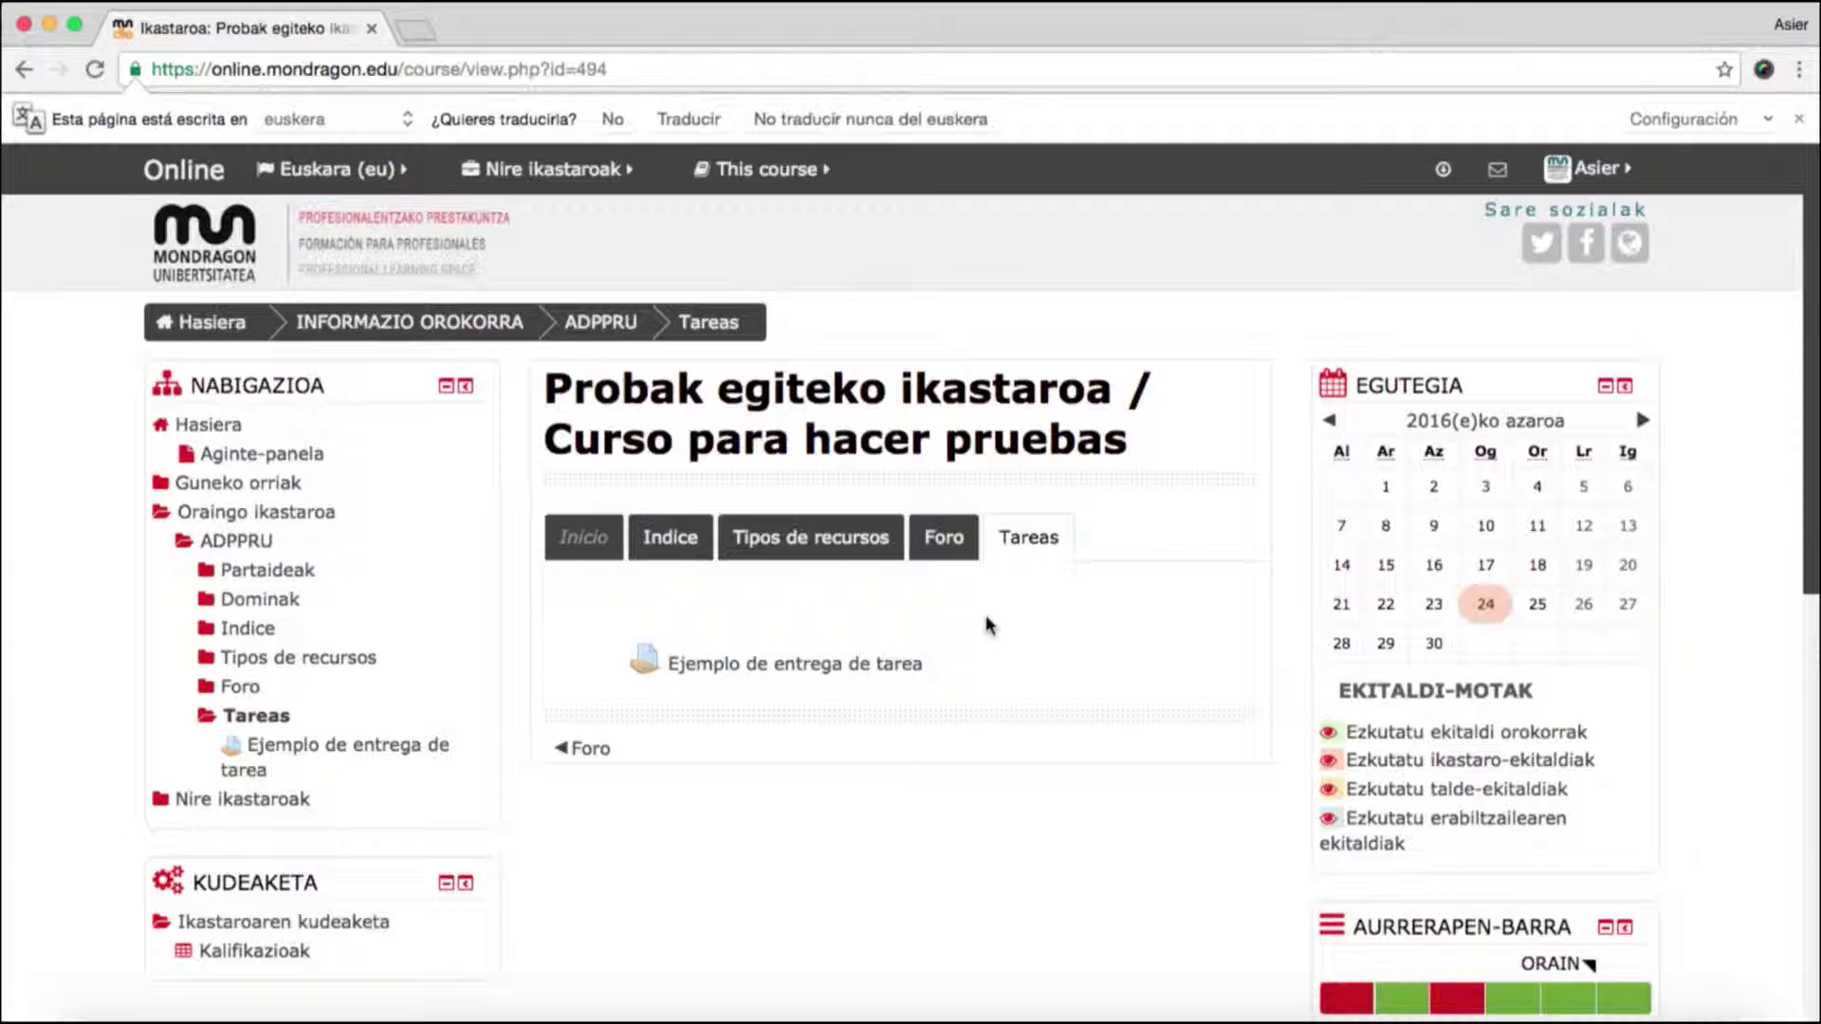
scroll(987, 625, "down", 3)
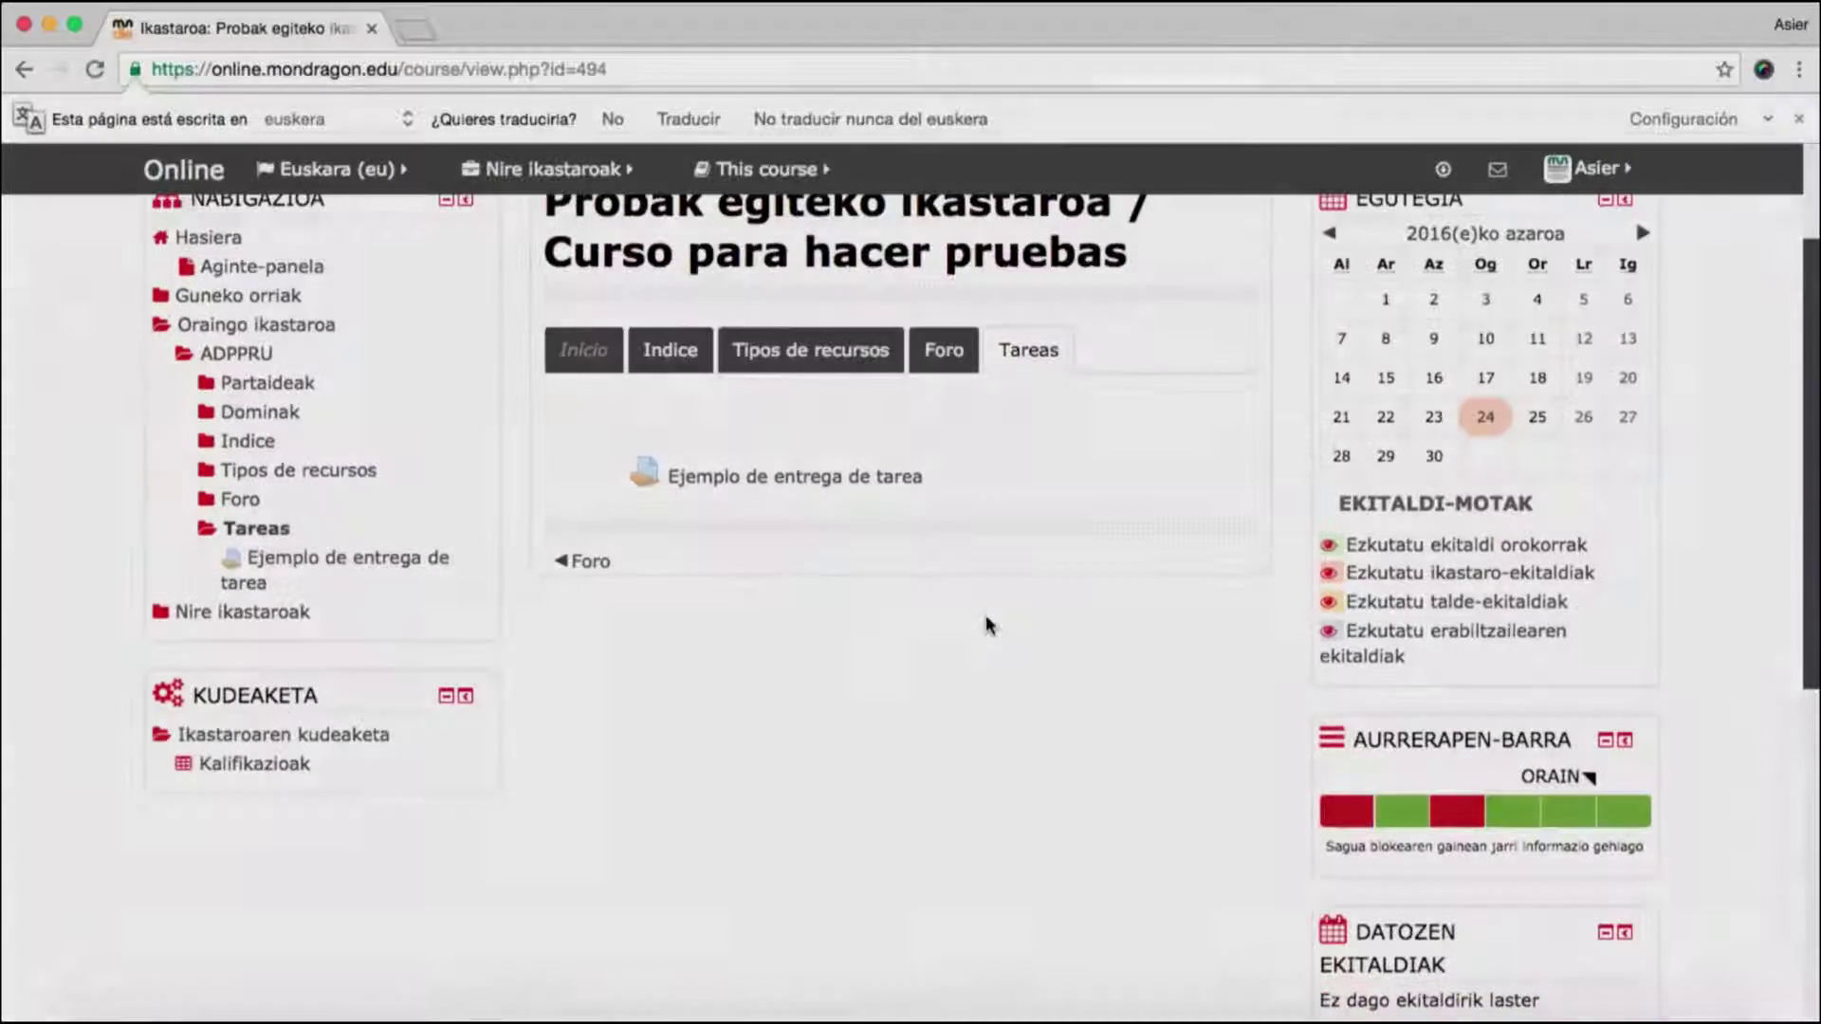